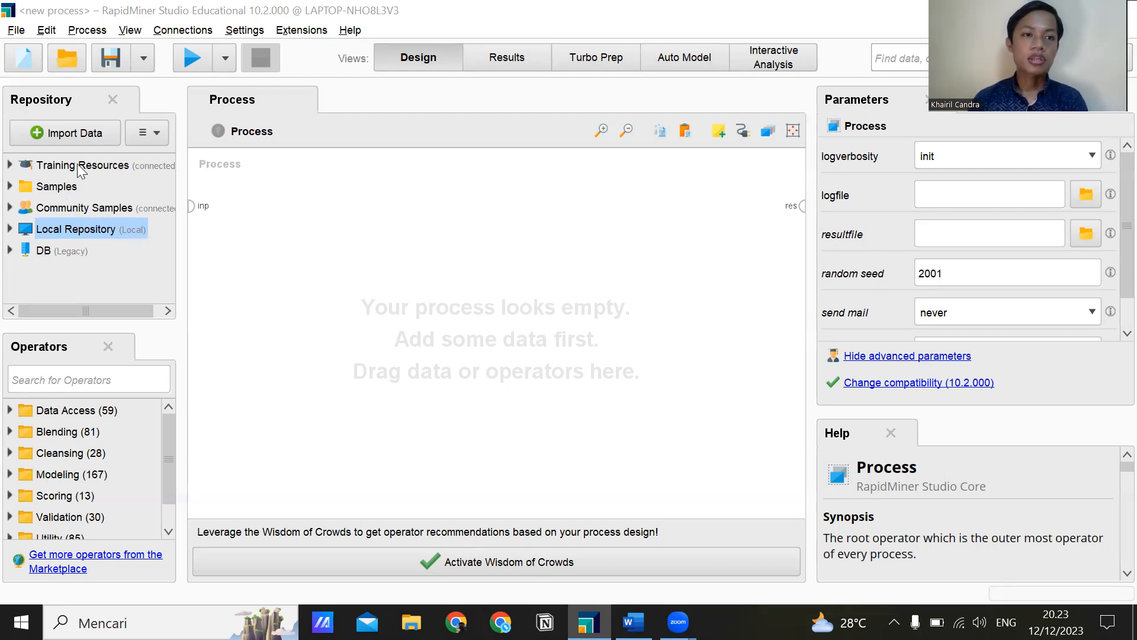
Add the Iris dataset from the Samples data folder to the empty process.
double_click(57, 187)
double_click(58, 211)
click(65, 273)
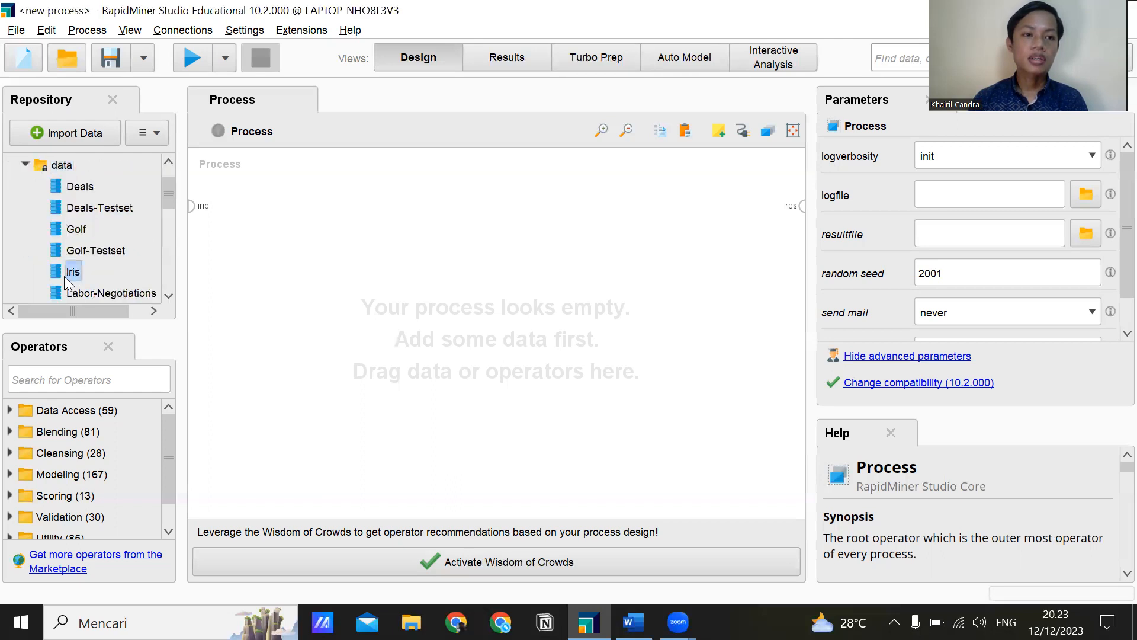
drag(69, 273, 256, 210)
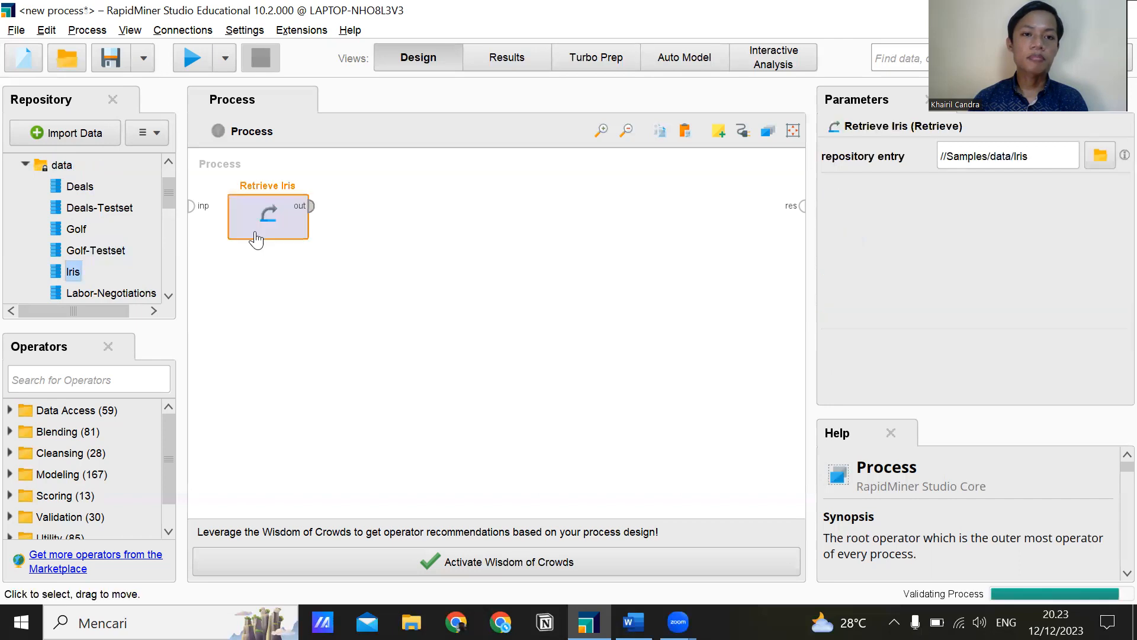
Run the process with Retrieve Iris connected to the result port to view the dataset, and remove that connection in the design.
click(310, 207)
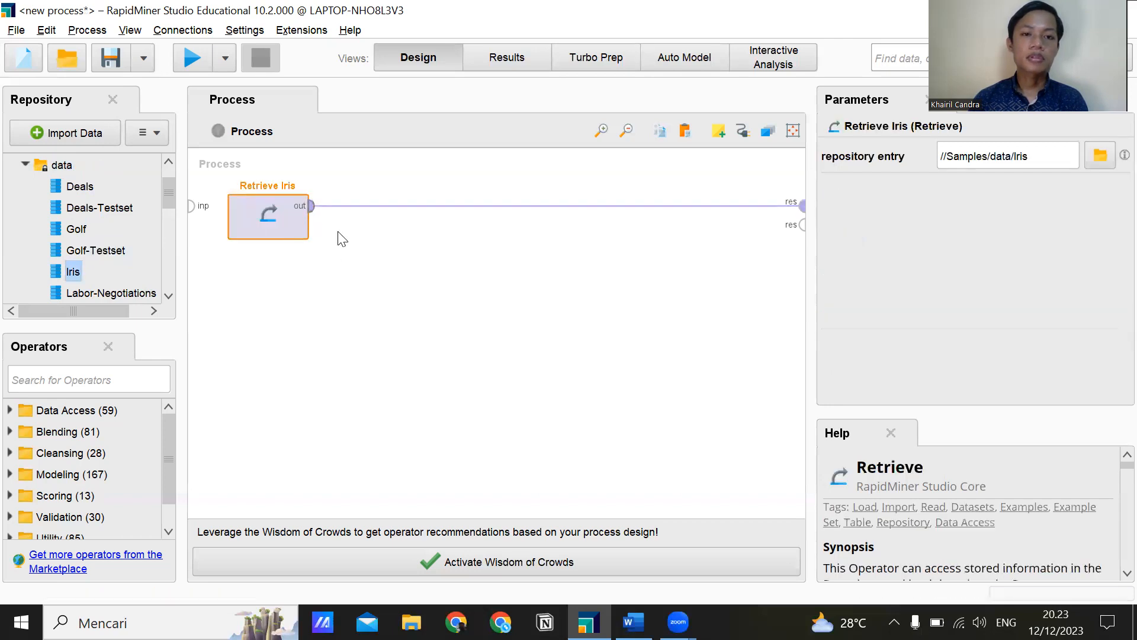
click(184, 65)
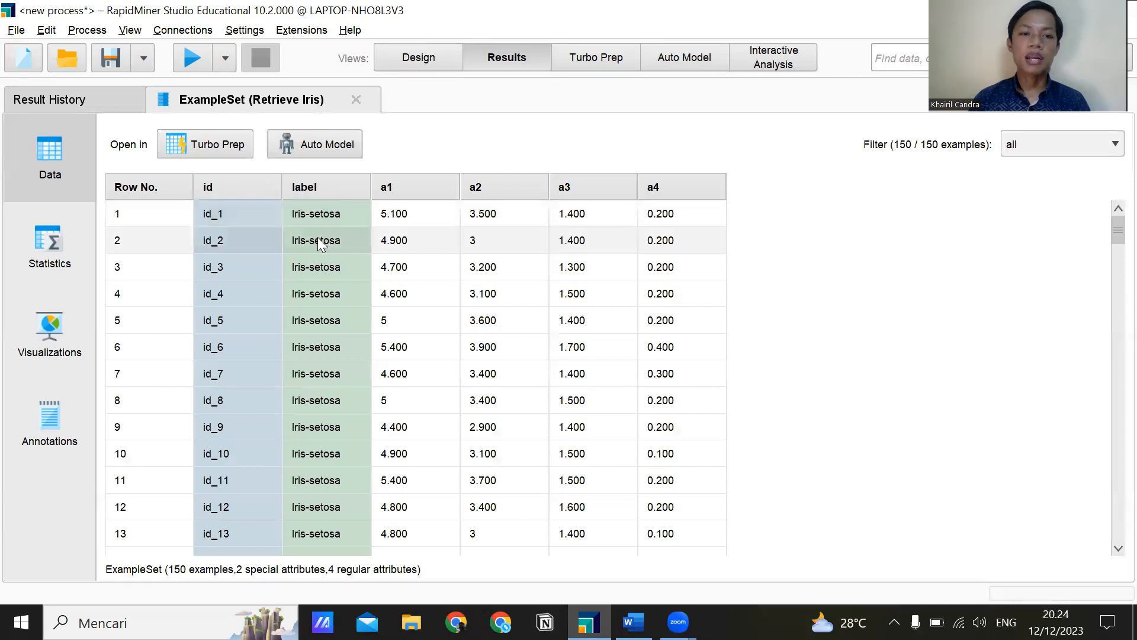
click(416, 59)
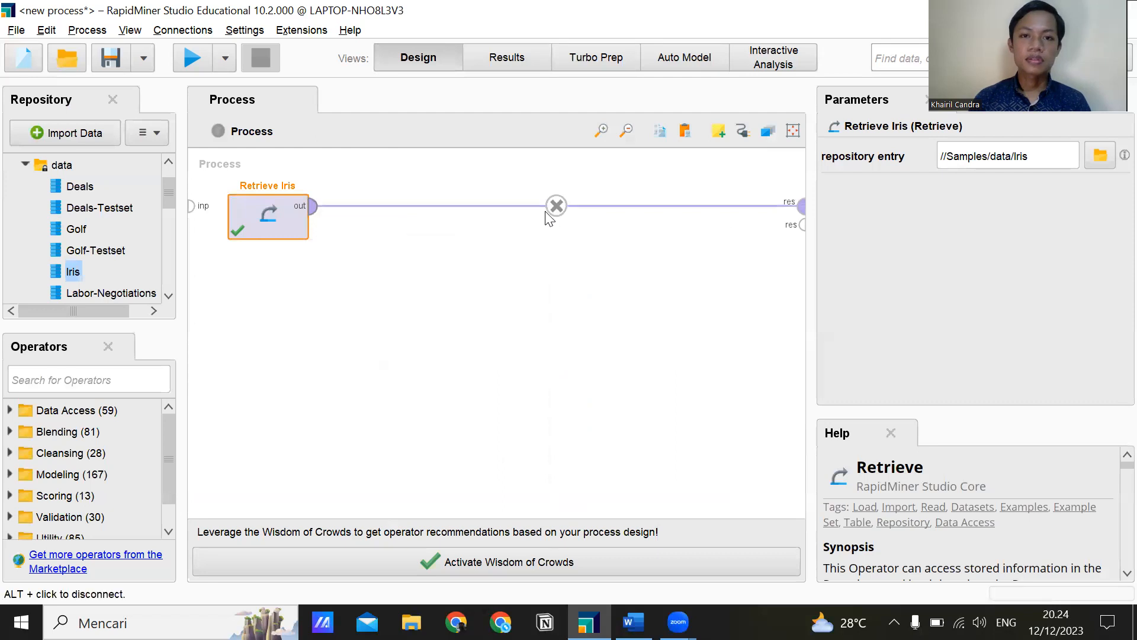
click(555, 206)
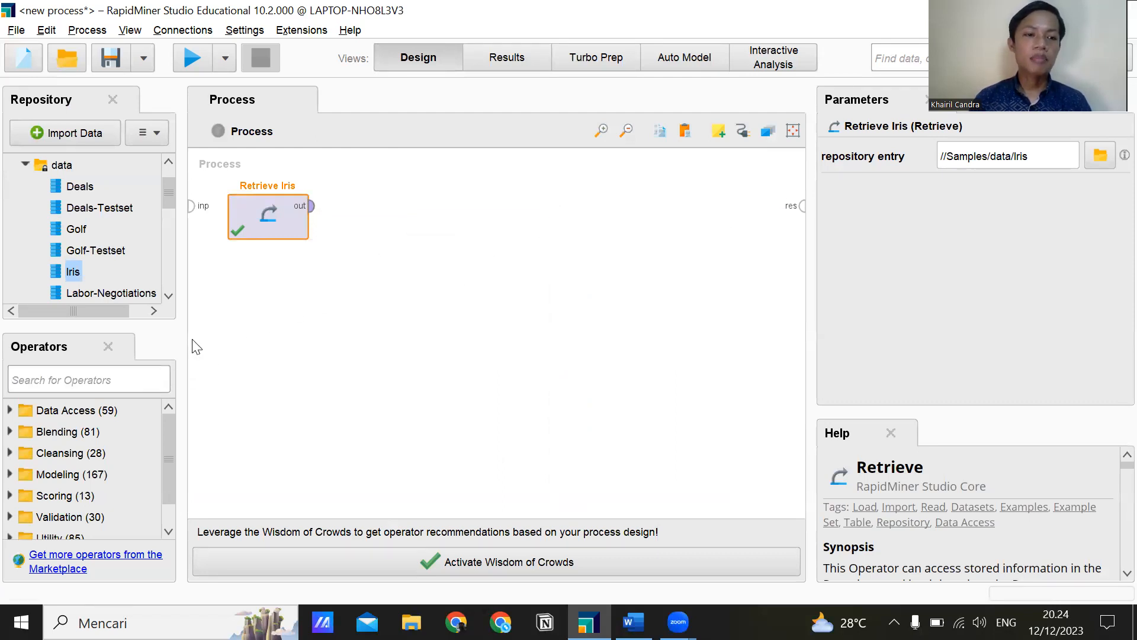
text(k)
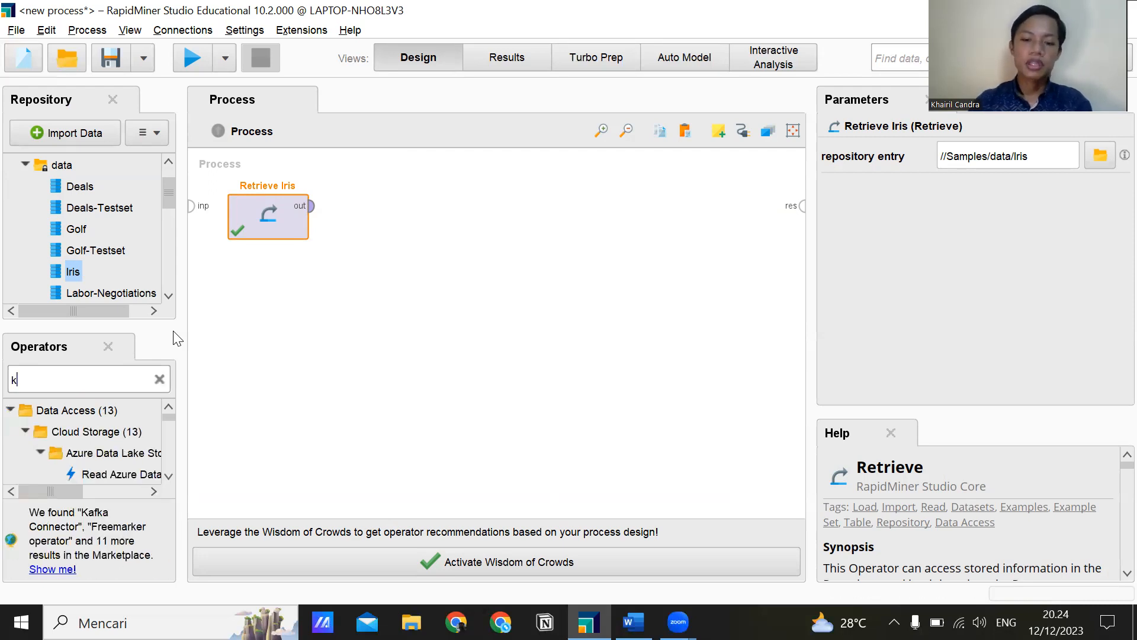
text(-mea)
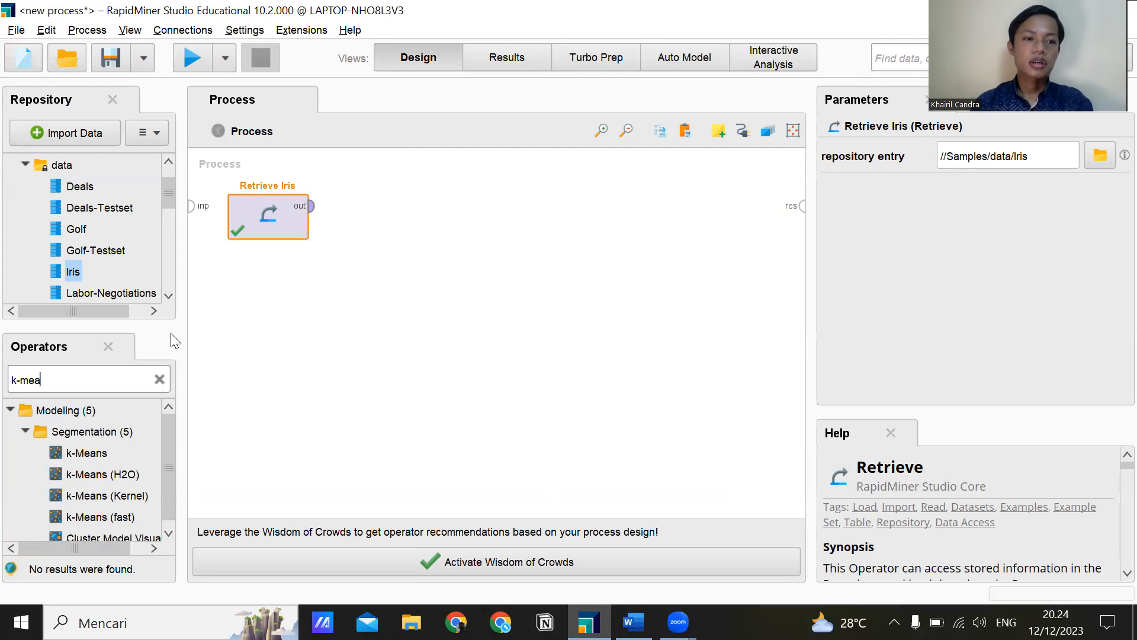
click(159, 379)
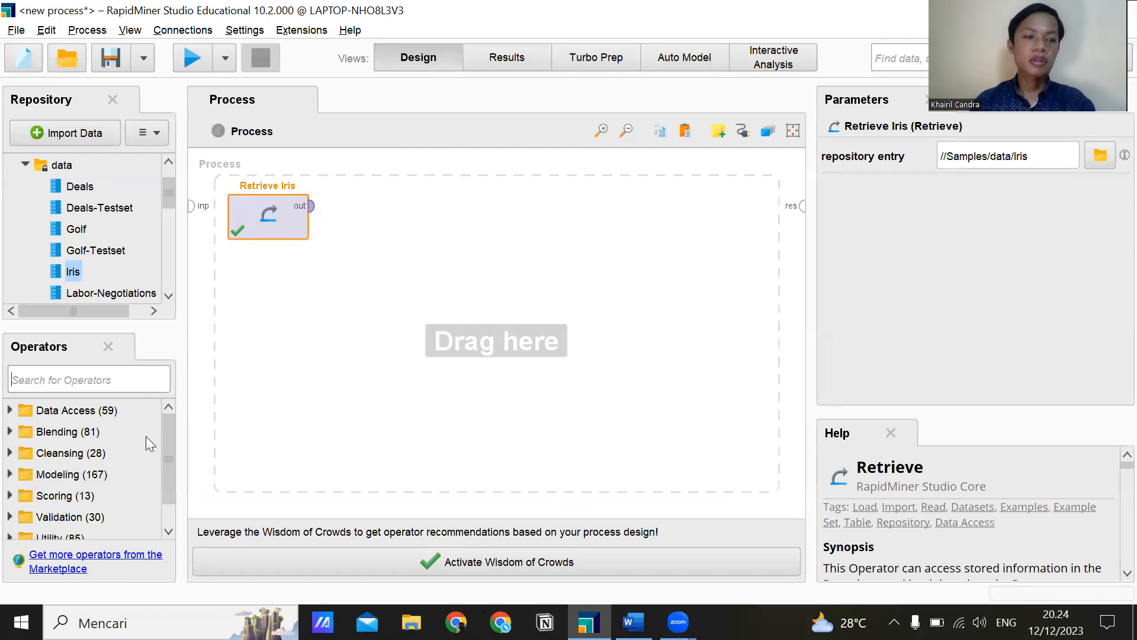
Add the k-Means operator from the Modeling Segmentation group beside Retrieve Iris.
click(31, 475)
double_click(31, 475)
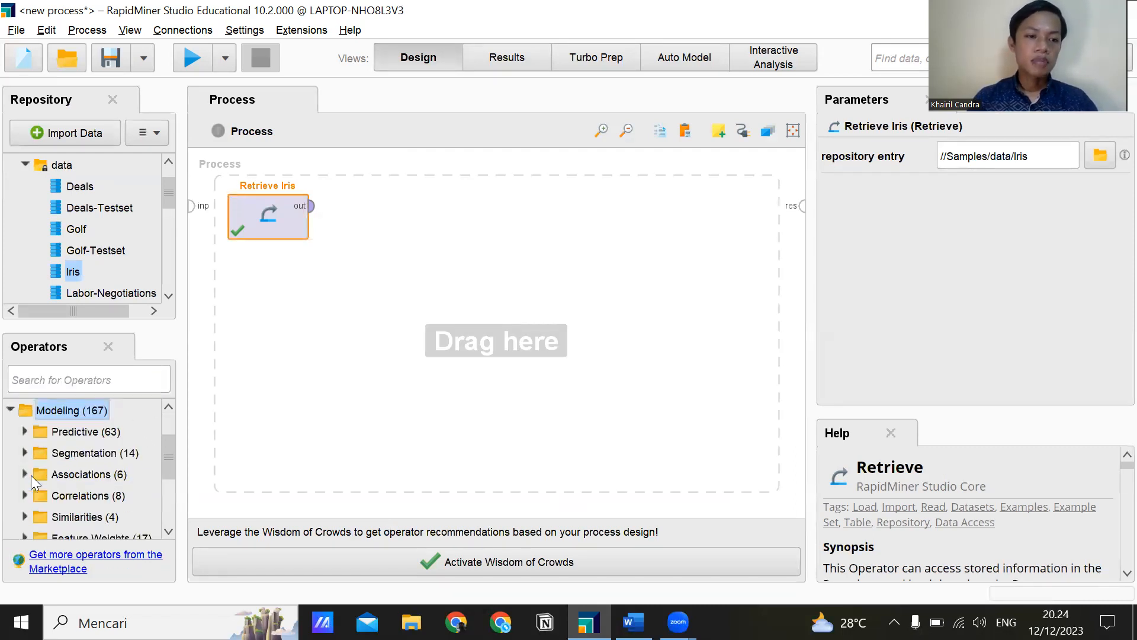
click(52, 458)
double_click(52, 458)
click(79, 432)
drag(78, 431, 387, 227)
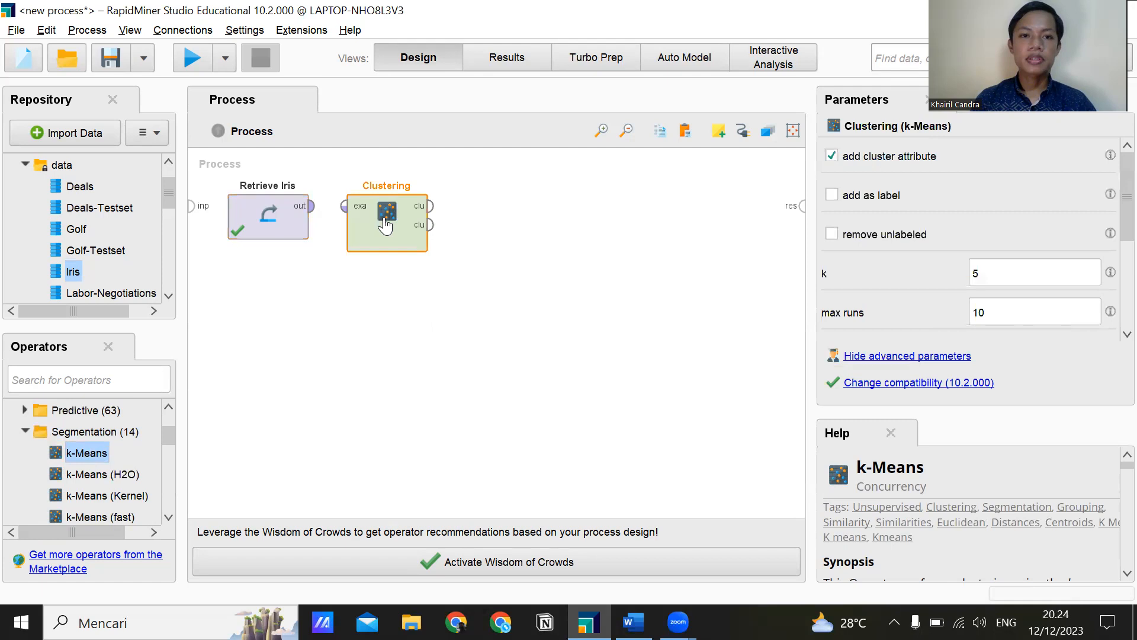
Search the operators for "perfomance" and add Cluster Distance Performance beside the Clustering operator.
click(147, 380)
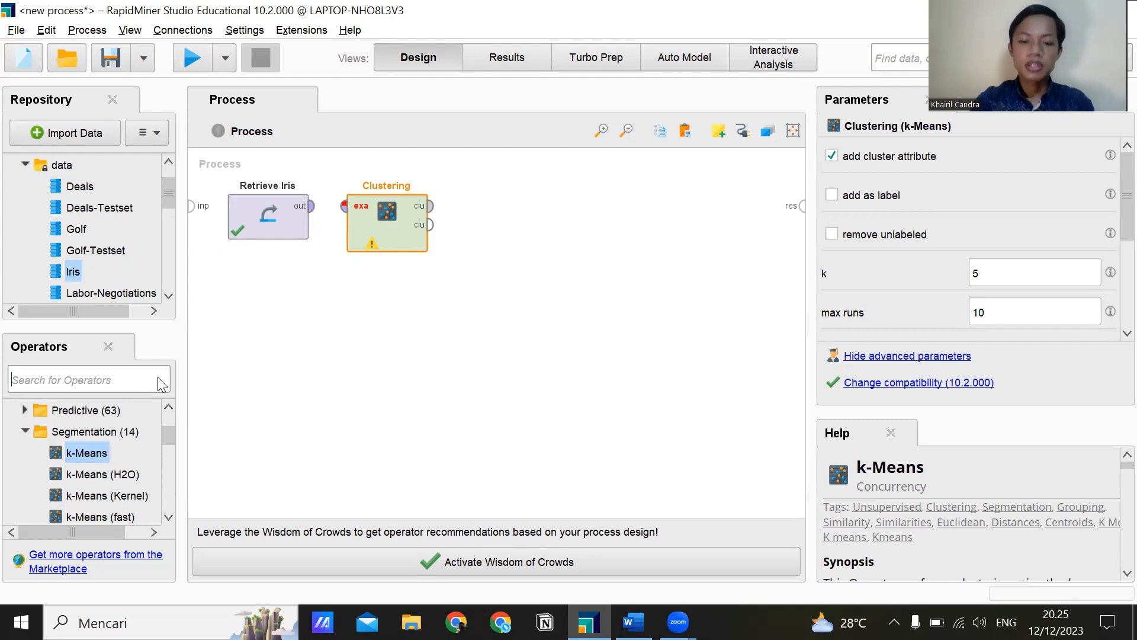
text(perfomance)
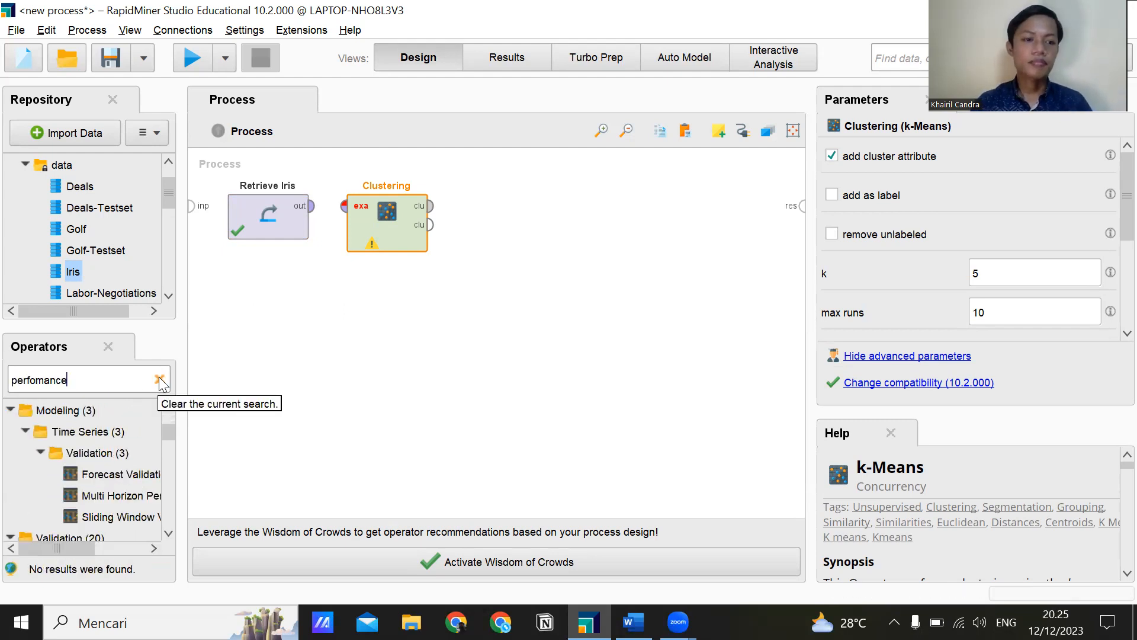
scroll(95, 459, down, 4)
scroll(95, 459, down, 3)
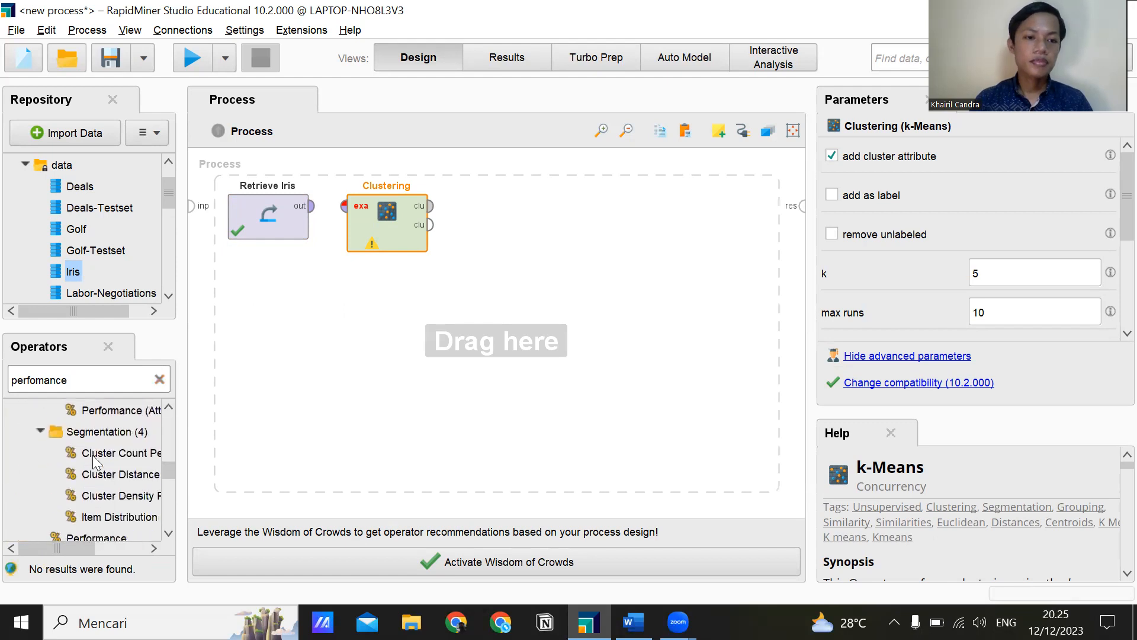
scroll(105, 450, up, 1)
click(110, 452)
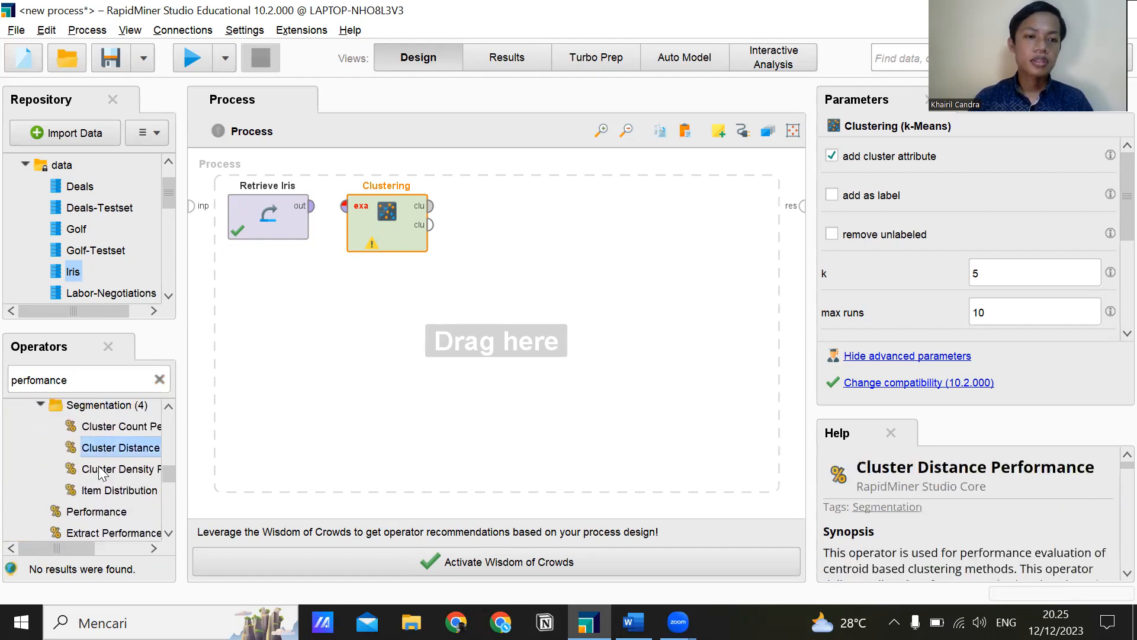
drag(69, 547, 91, 550)
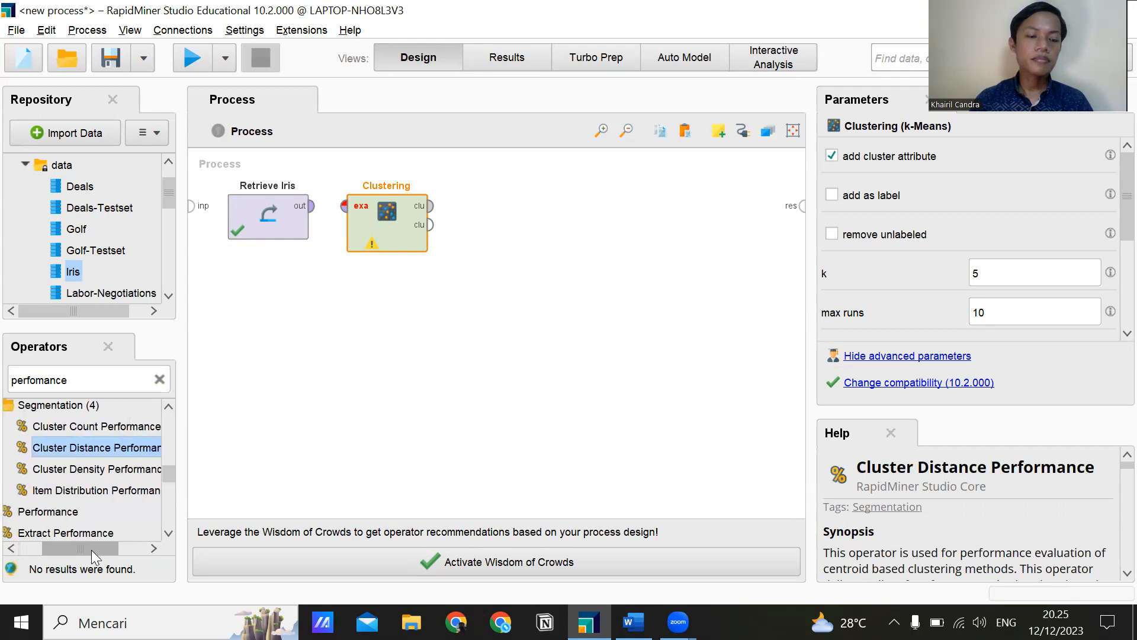
drag(80, 446, 514, 219)
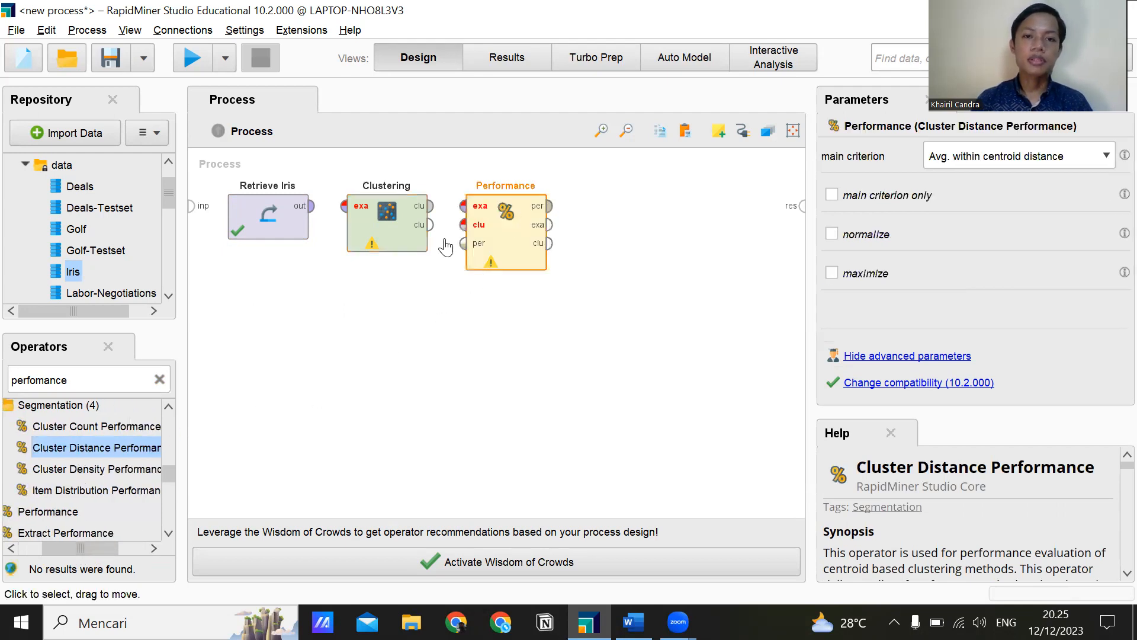
Connect Retrieve Iris to Clustering, Clustering's first clu output to Performance's exa input, and Performance's per output to the process result.
click(313, 206)
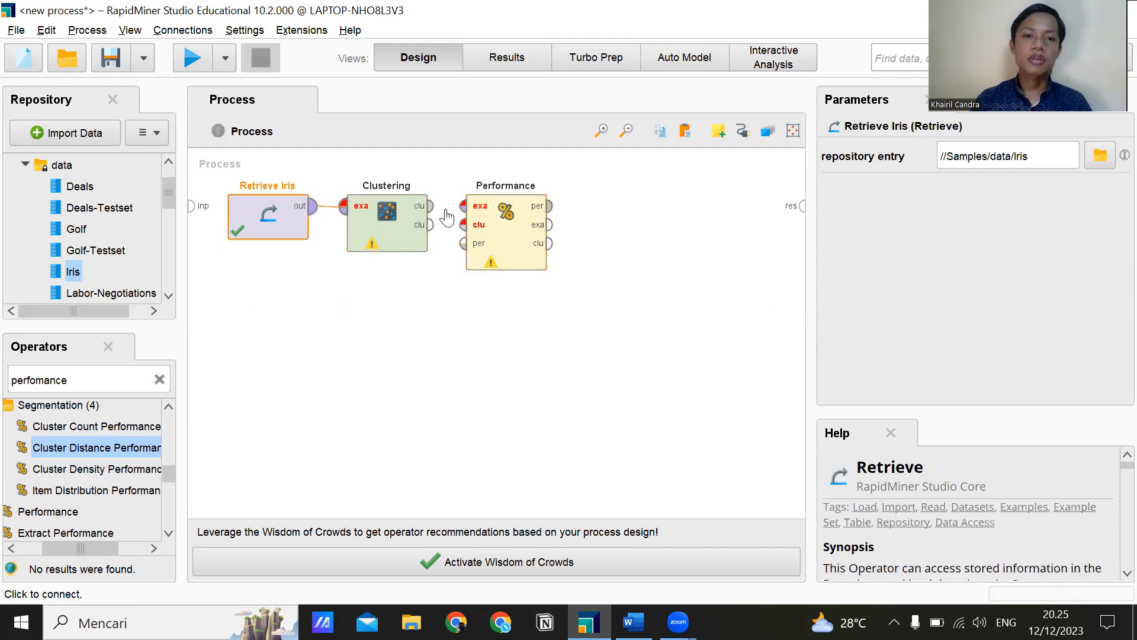
click(343, 206)
click(463, 206)
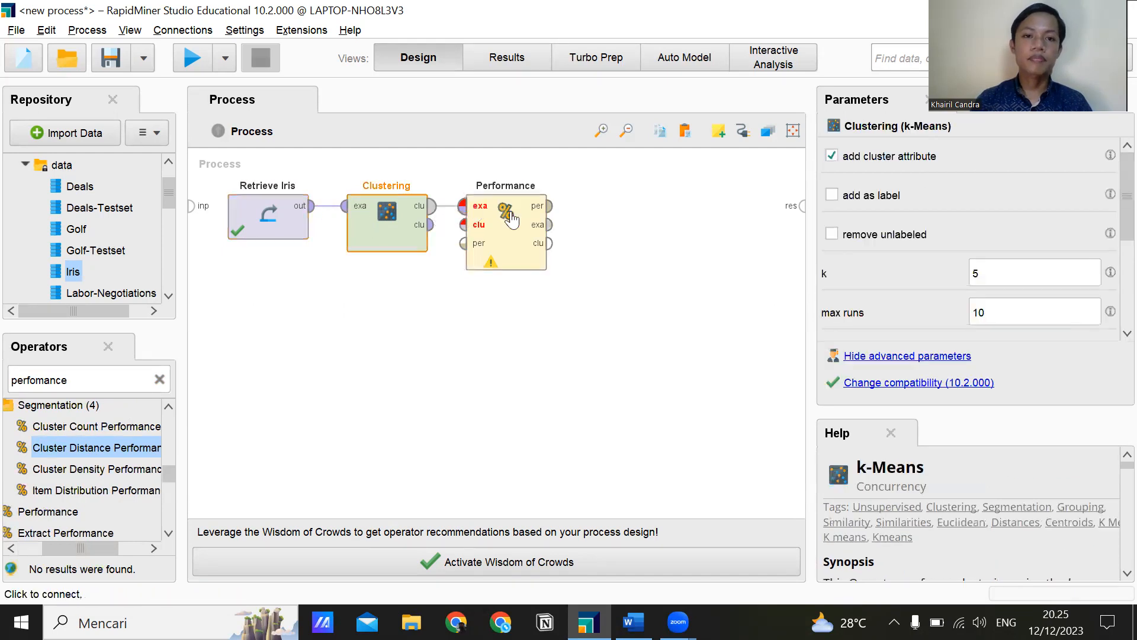
click(548, 207)
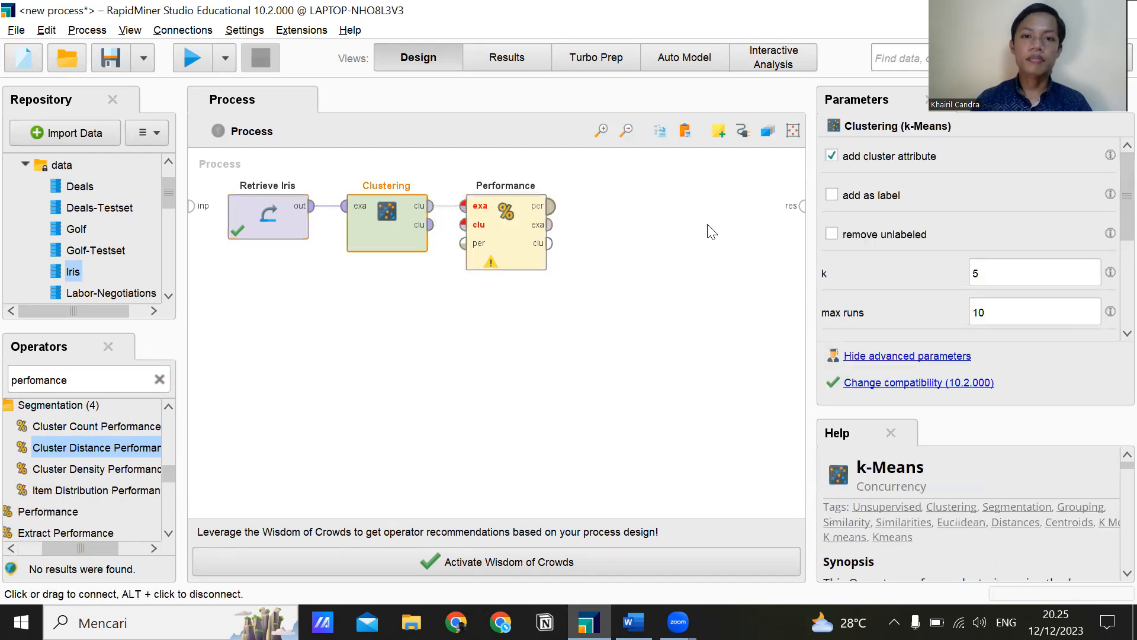
click(802, 212)
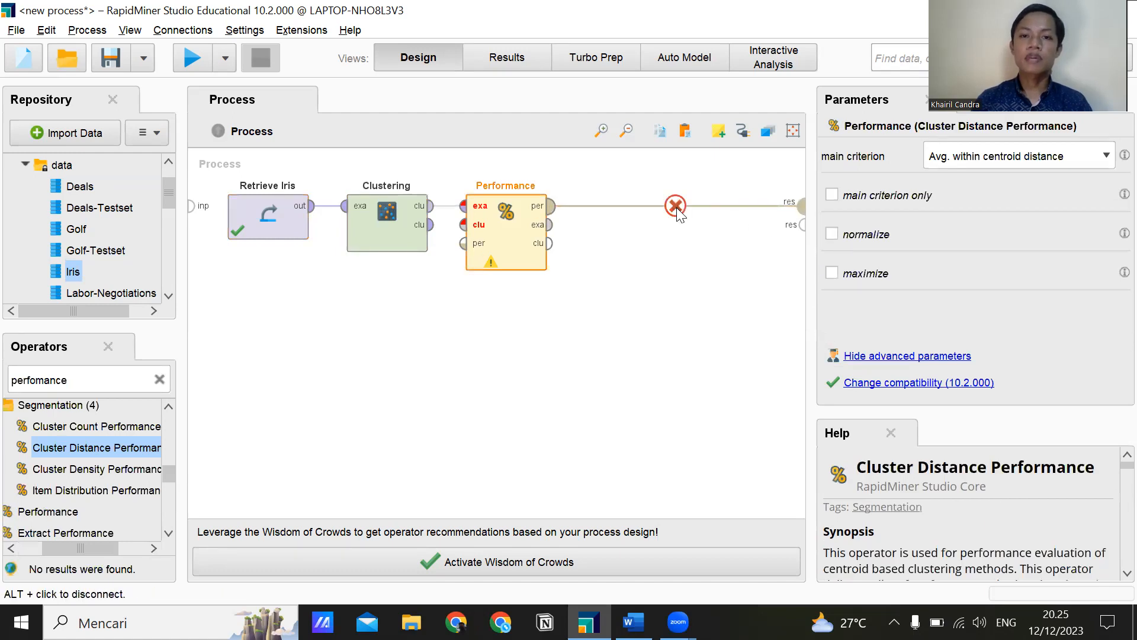
alt+click(672, 205)
double_click(551, 209)
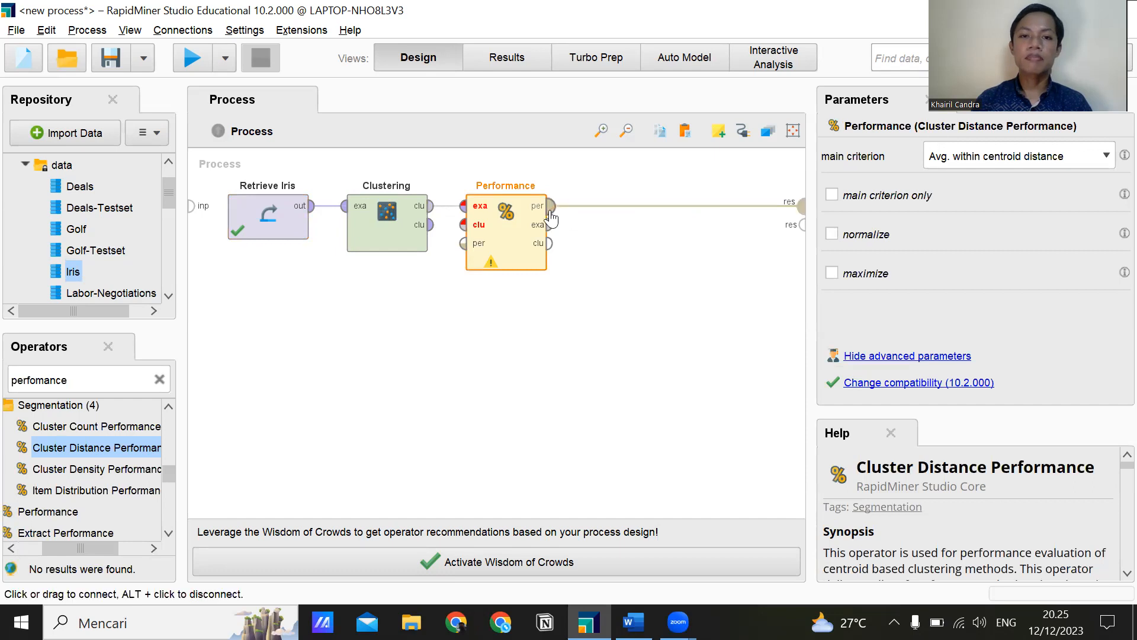
Go to the Clustering operator's k parameter and try to run the process.
click(344, 207)
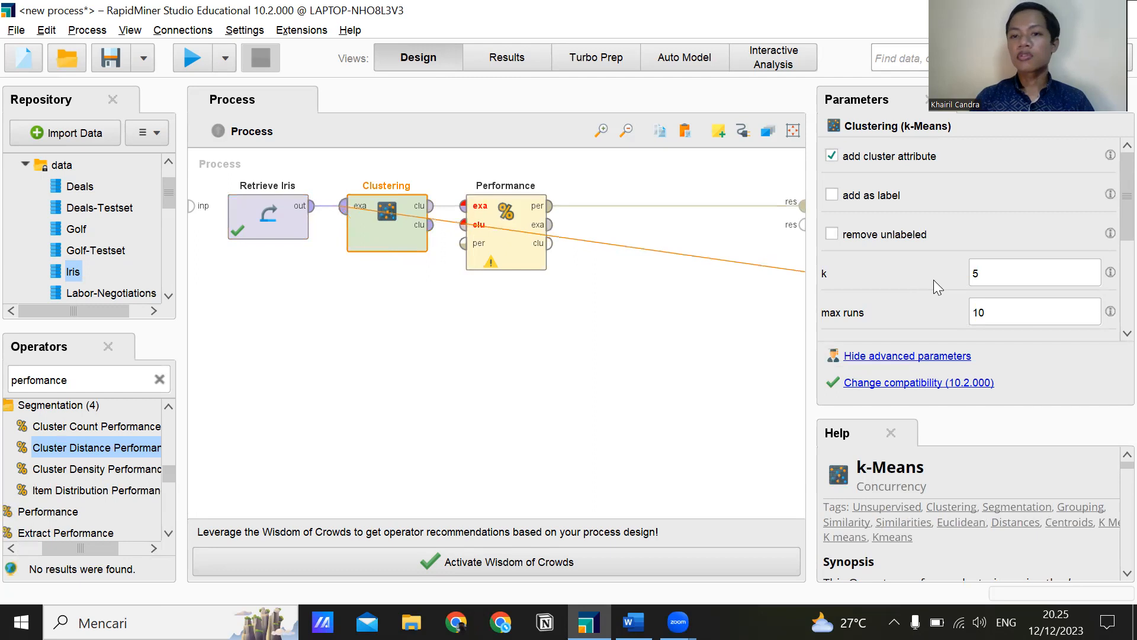
click(986, 272)
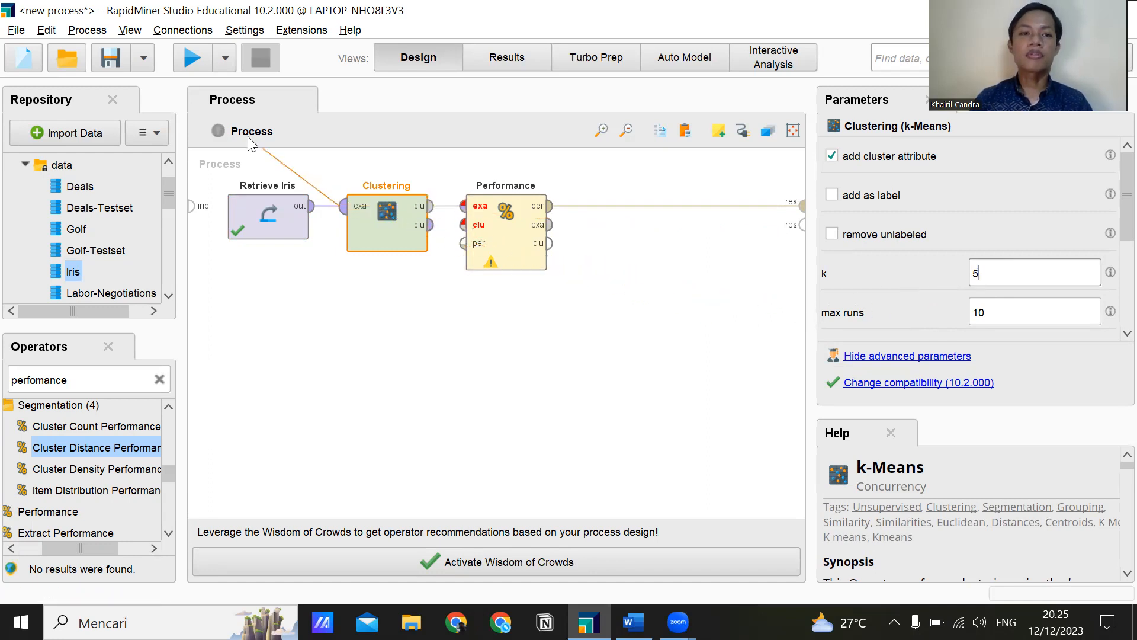
click(192, 58)
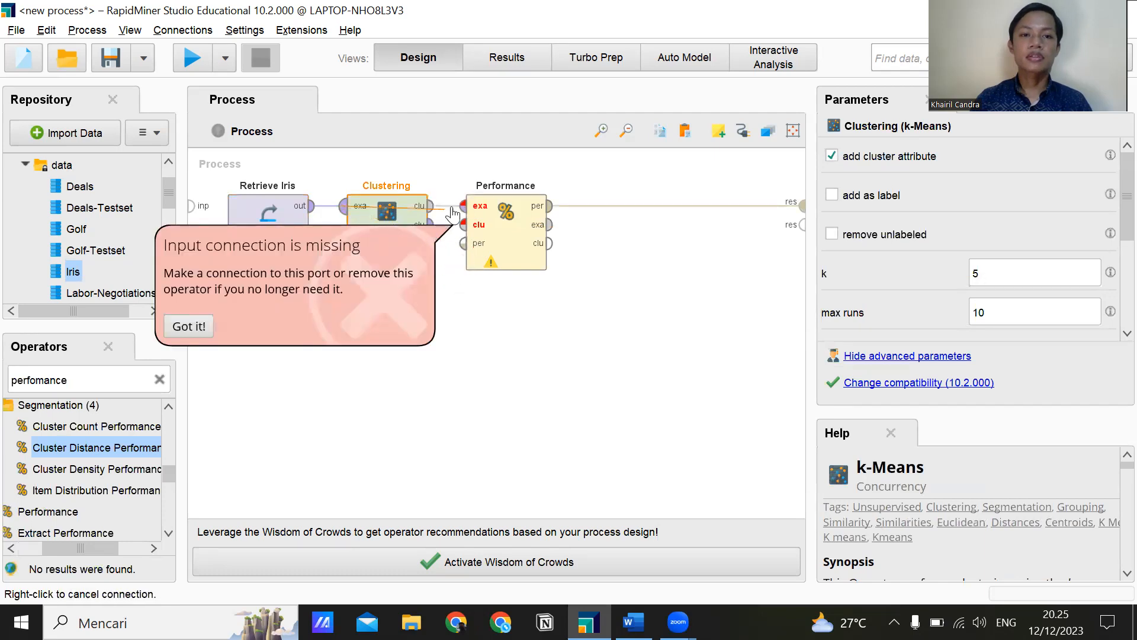
right_click(512, 230)
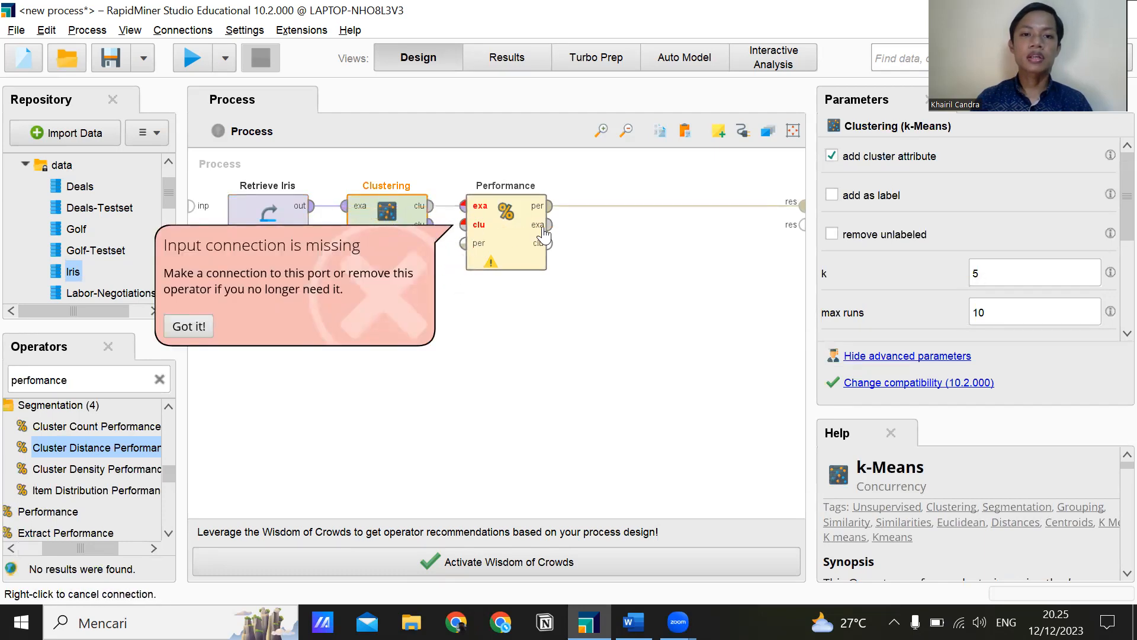
Move Performance away from Clustering and connect Clustering's first clu output to its clu input and the second to its exa input.
drag(510, 235, 570, 235)
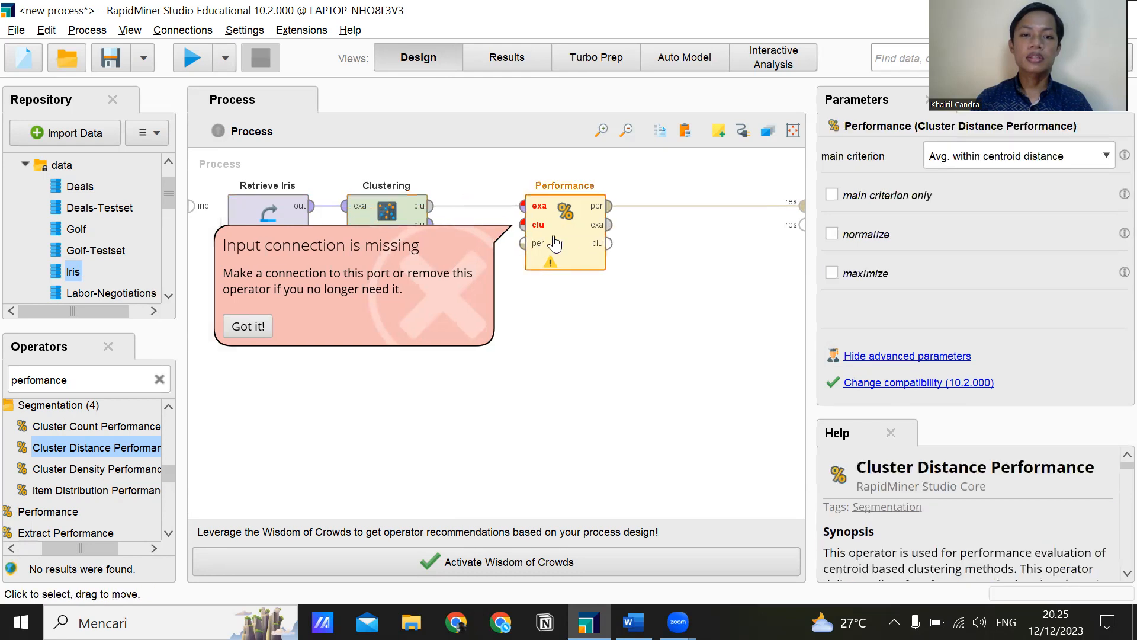
drag(429, 208, 524, 226)
click(529, 207)
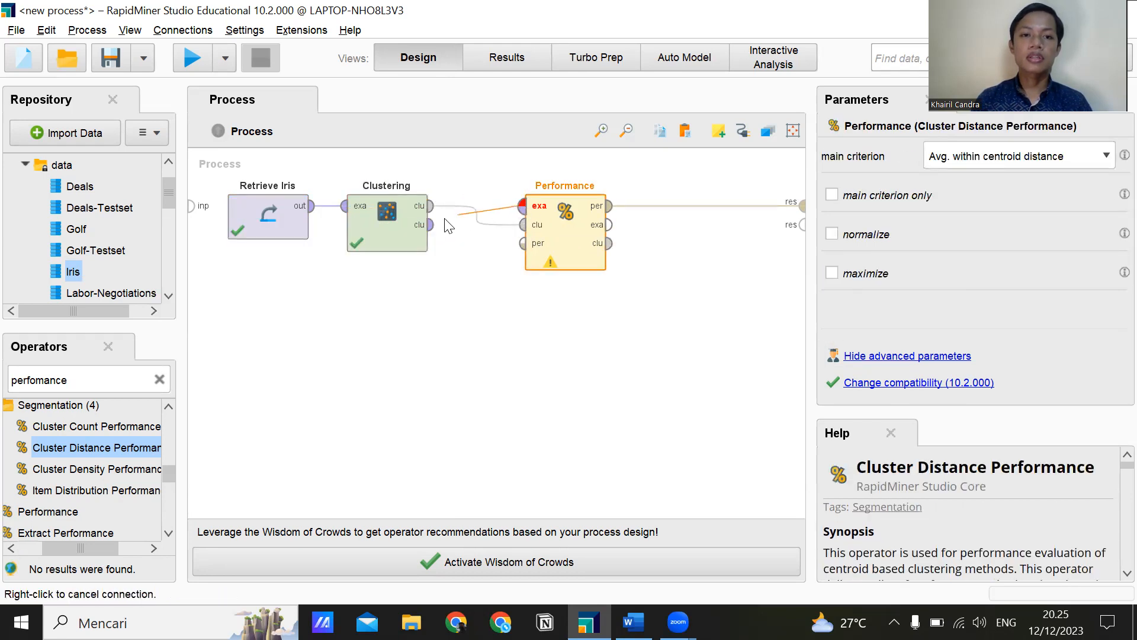
click(430, 225)
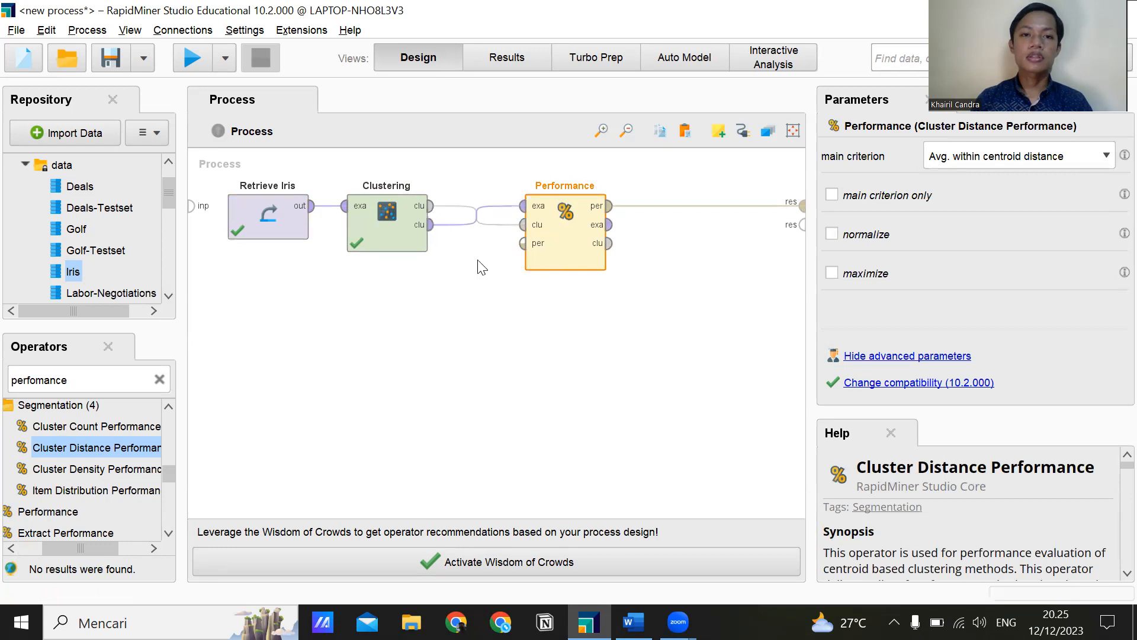
Run the process and display the Davies Bouldin criterion in the performance results.
click(323, 304)
click(198, 57)
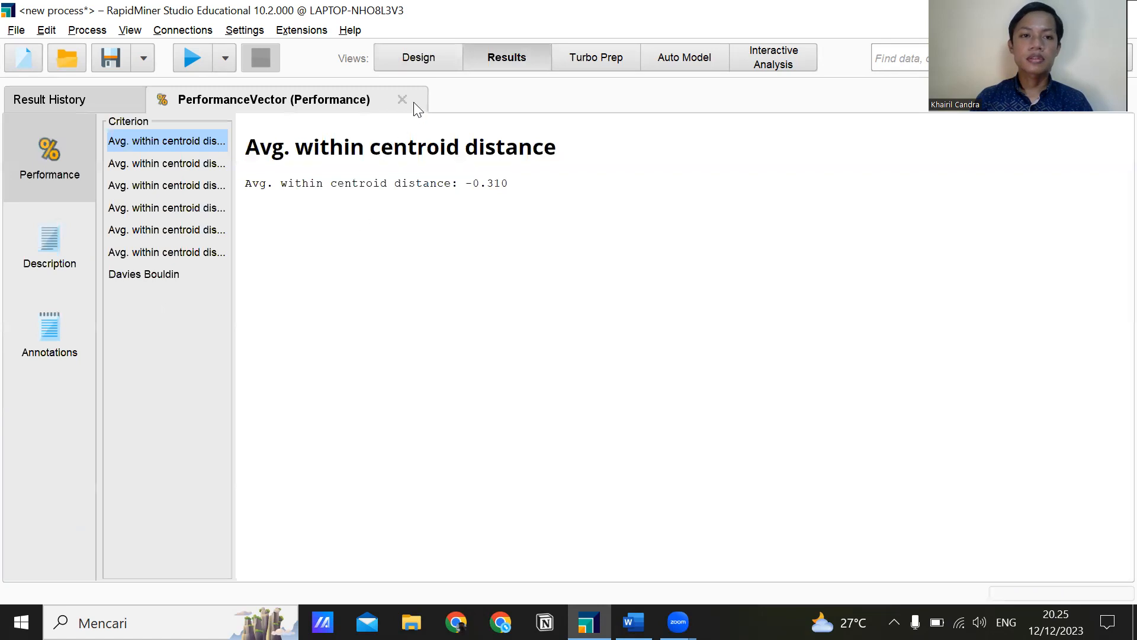
click(171, 270)
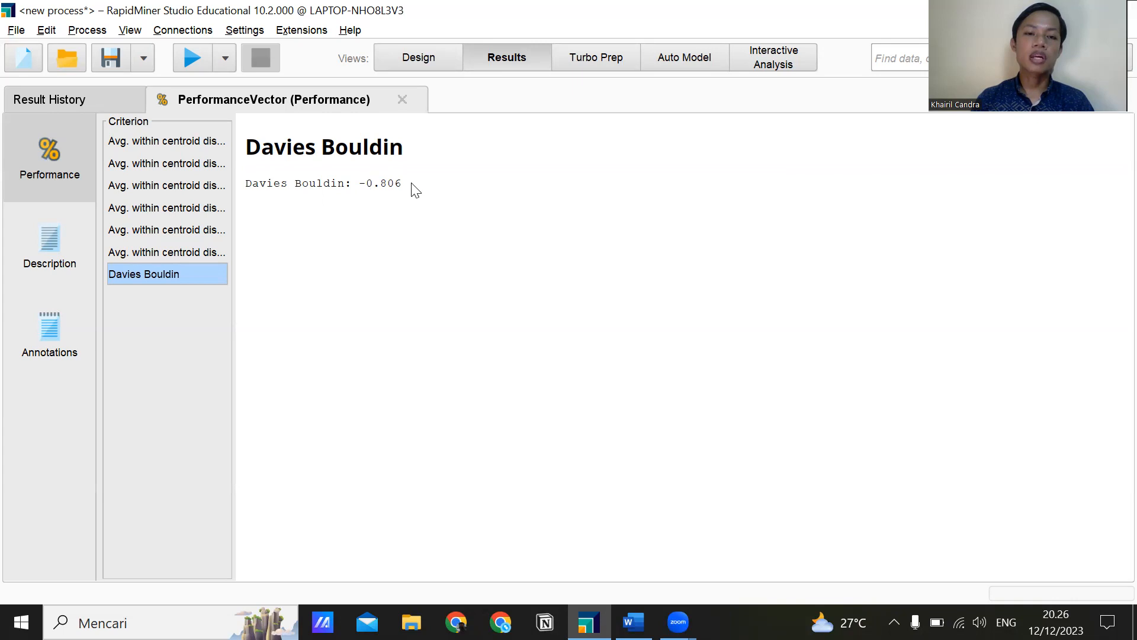
Return to the process design and move the Clustering operator closer to Performance.
click(401, 63)
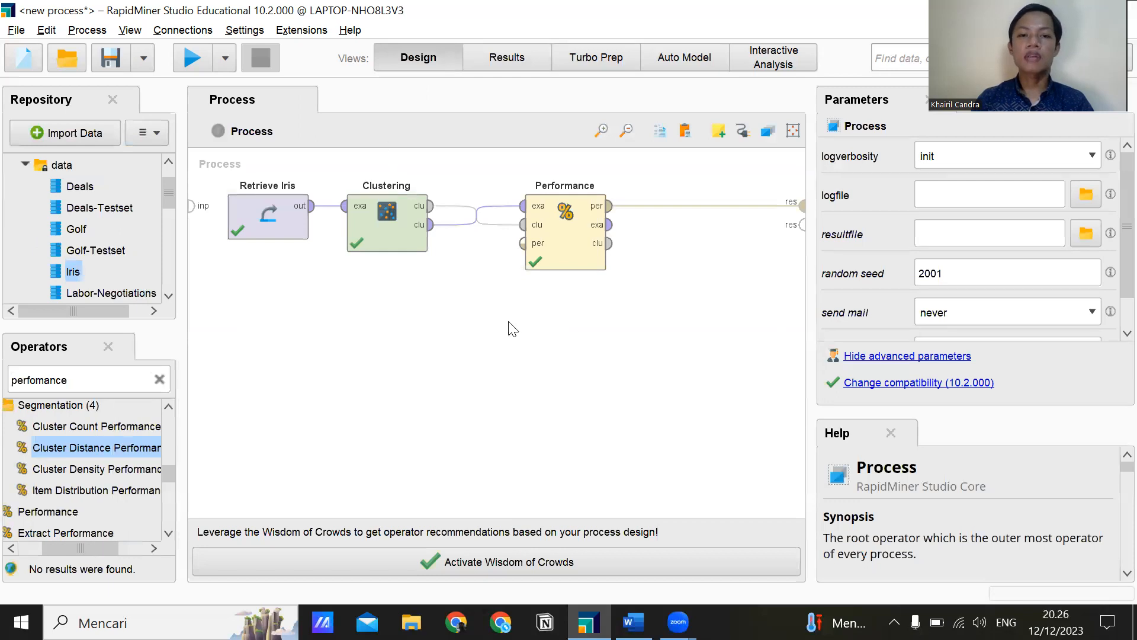
click(395, 244)
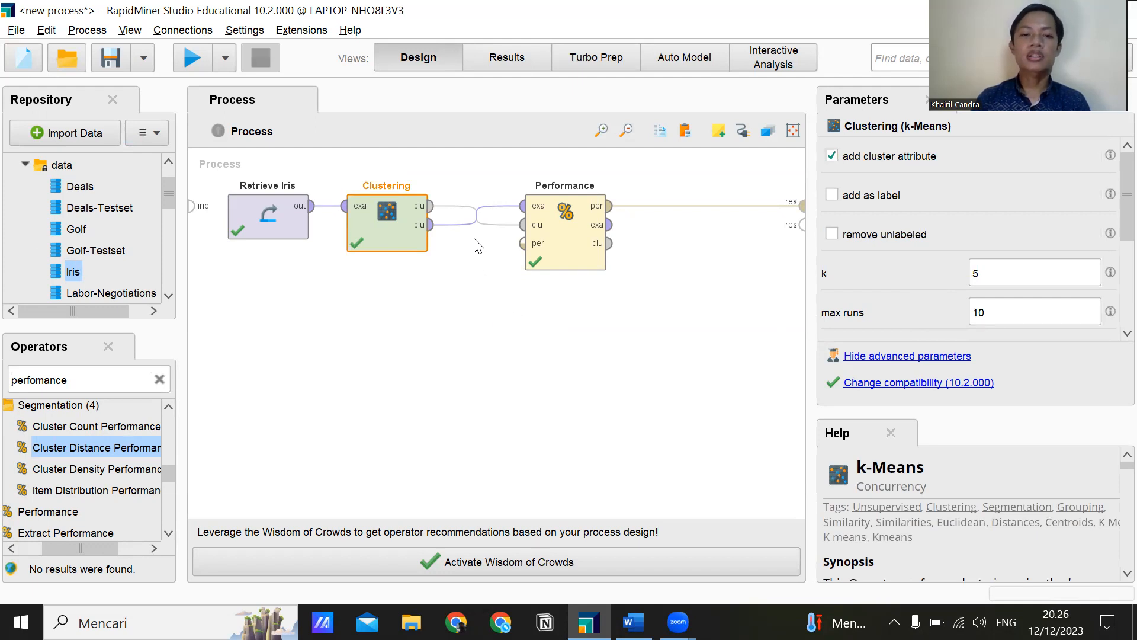
click(519, 332)
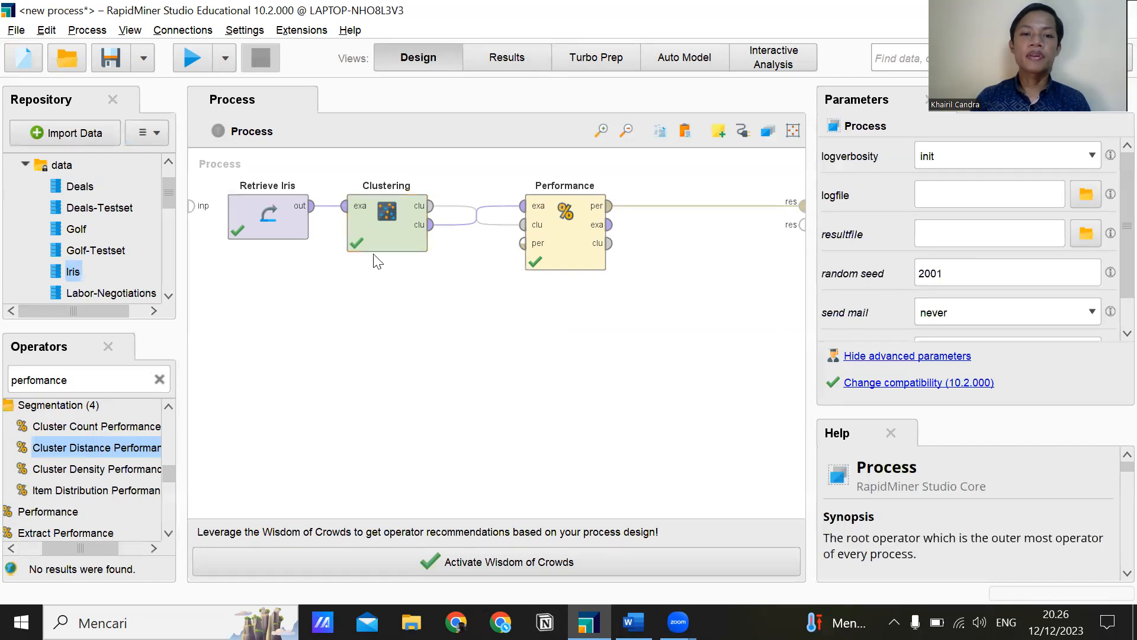
drag(374, 243, 432, 243)
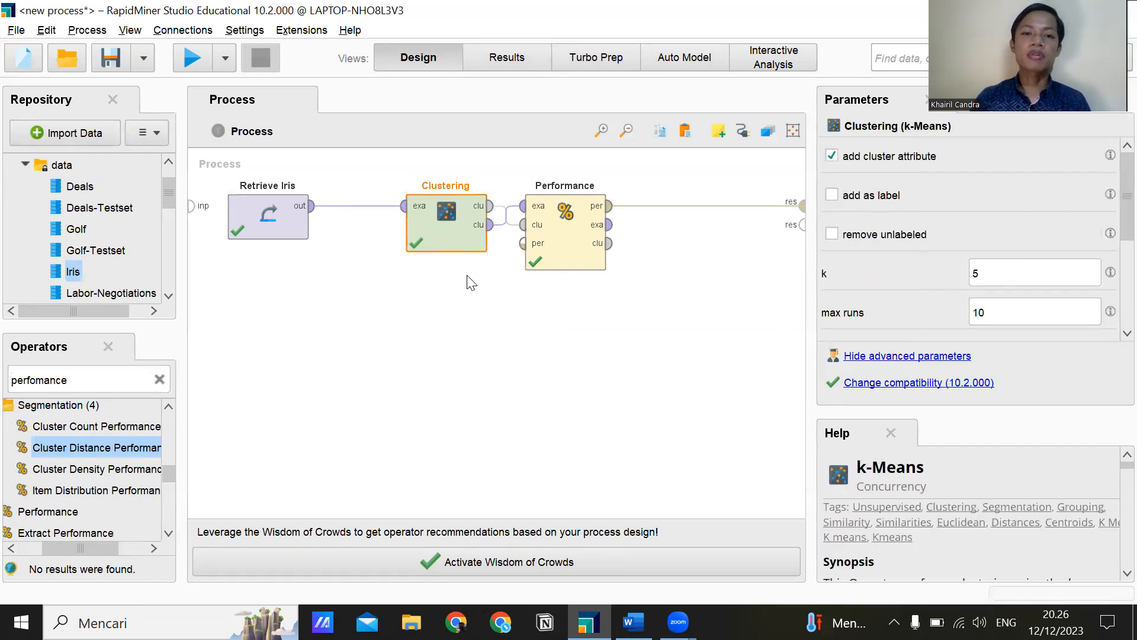
click(985, 279)
double_click(989, 272)
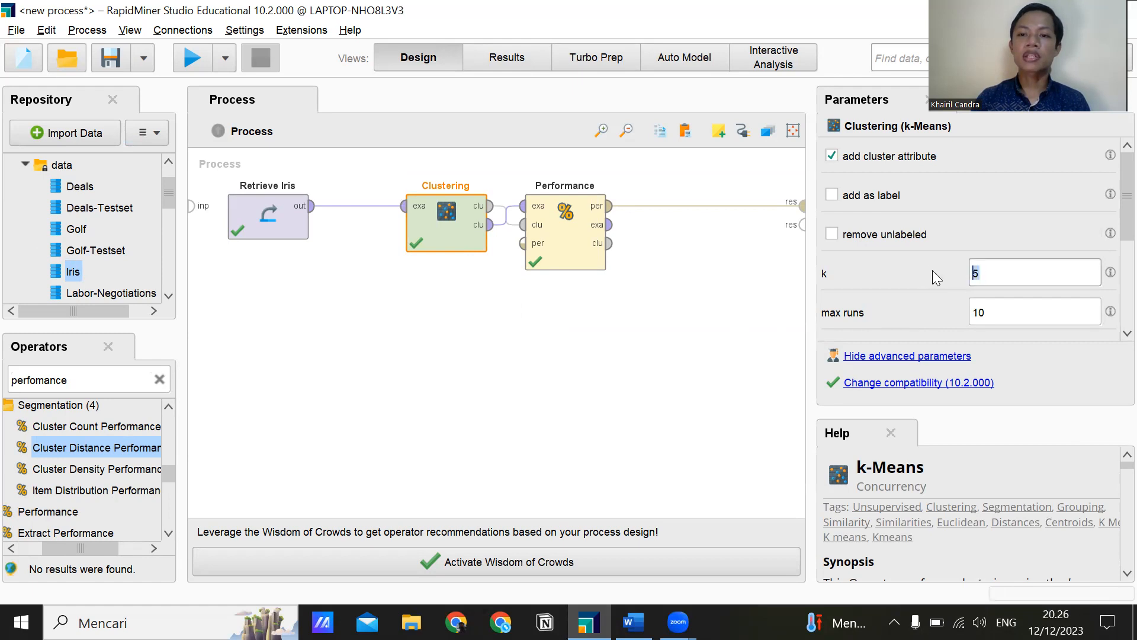
click(663, 308)
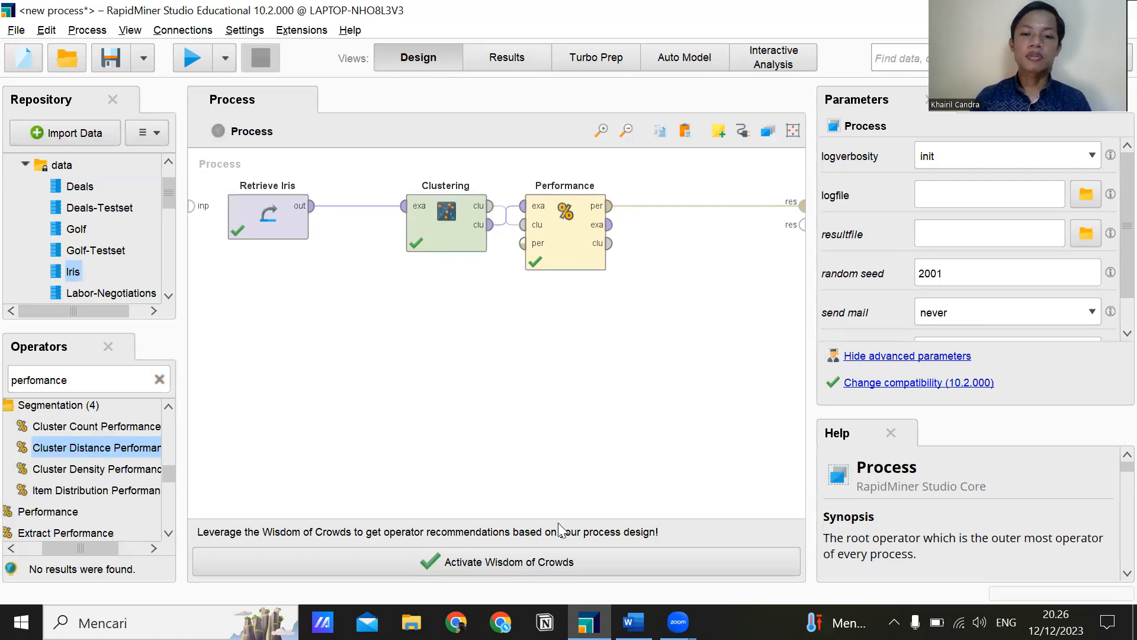
Switch to Word, review the K-Means and K-Medoids table of K values and Davies Bouldin, and return to RapidMiner.
click(633, 622)
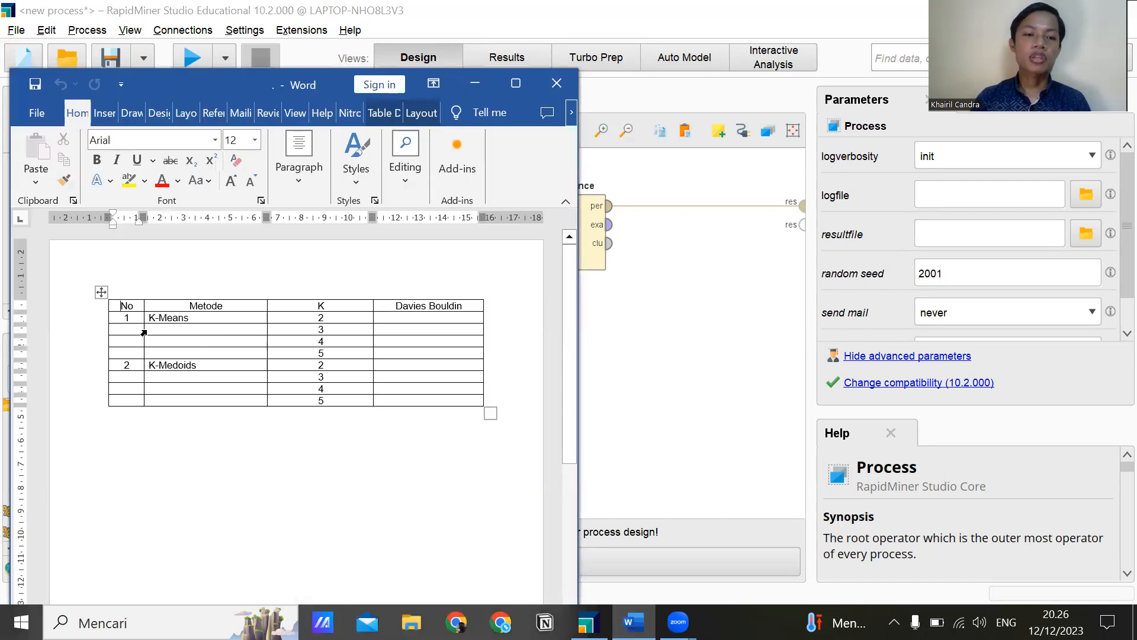
click(430, 321)
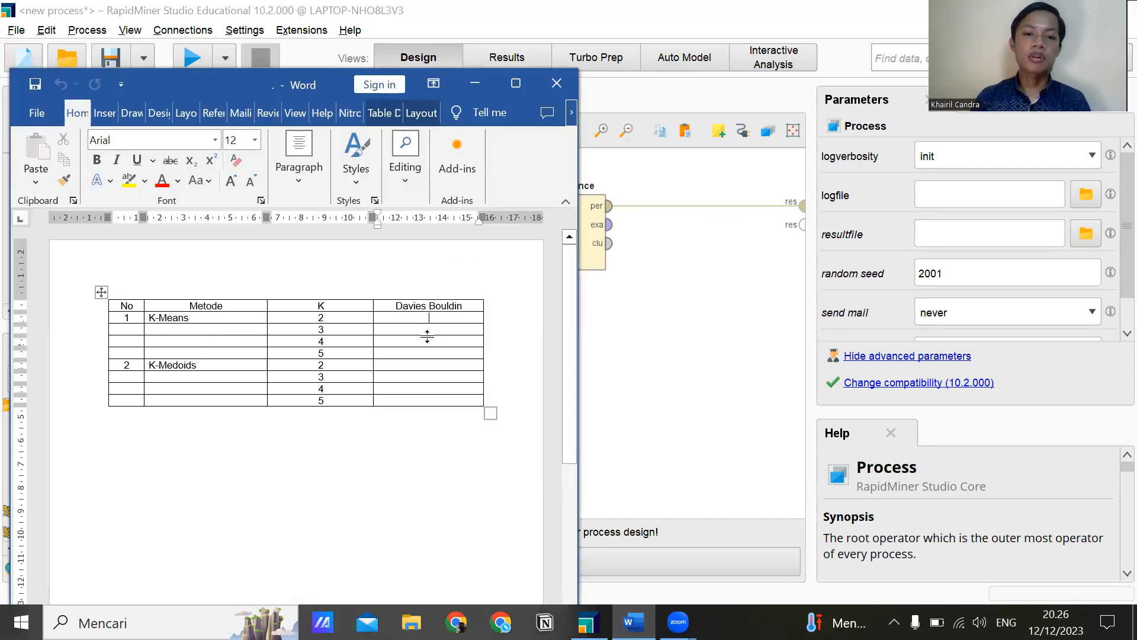
click(245, 339)
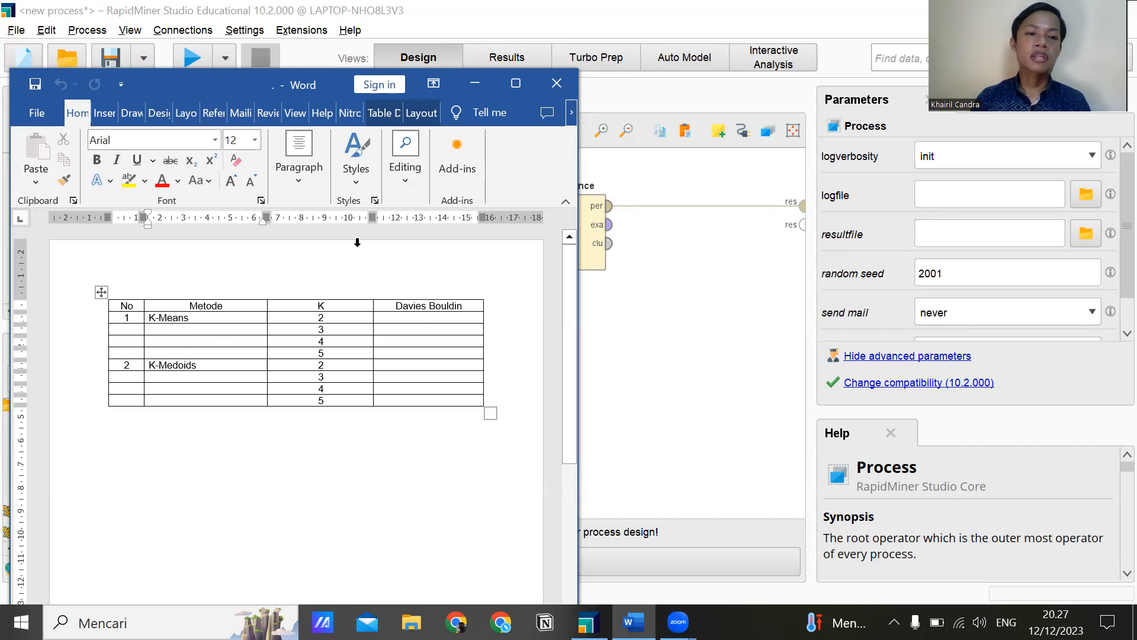
click(474, 88)
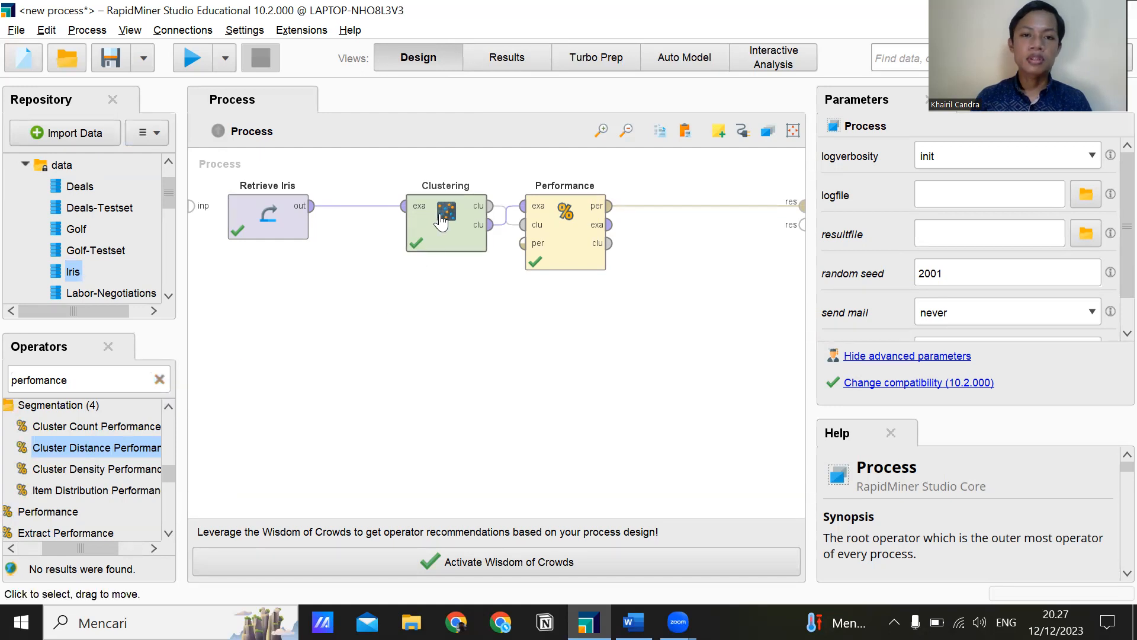
Remove the connections between Retrieve Iris, Clustering, Performance and the process result port.
alt+click(355, 206)
alt+click(507, 229)
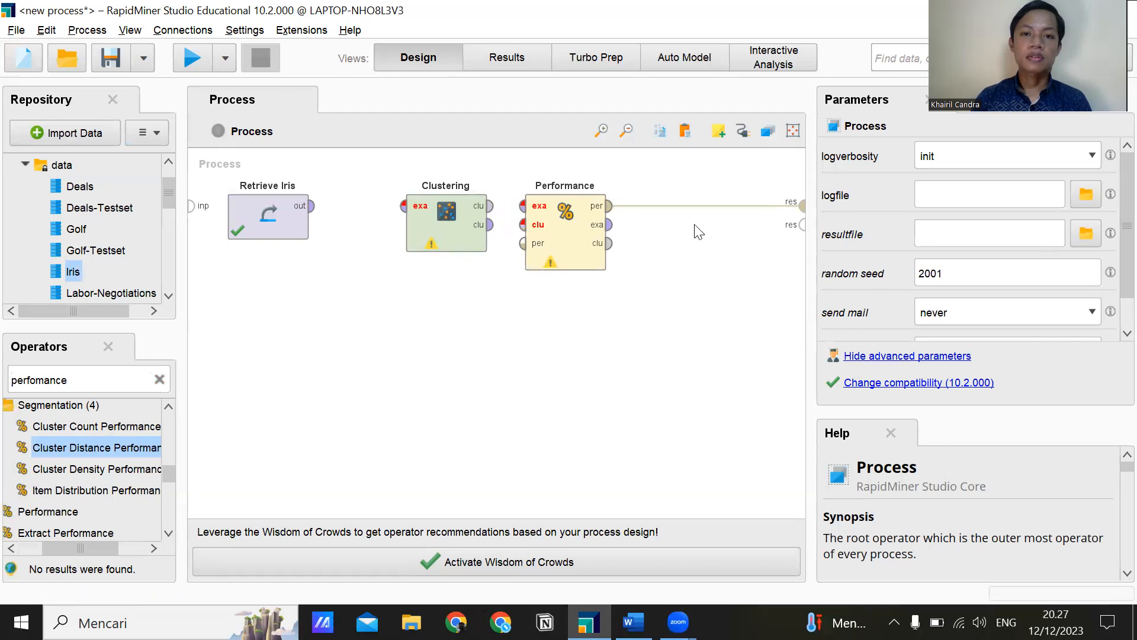
alt+click(703, 205)
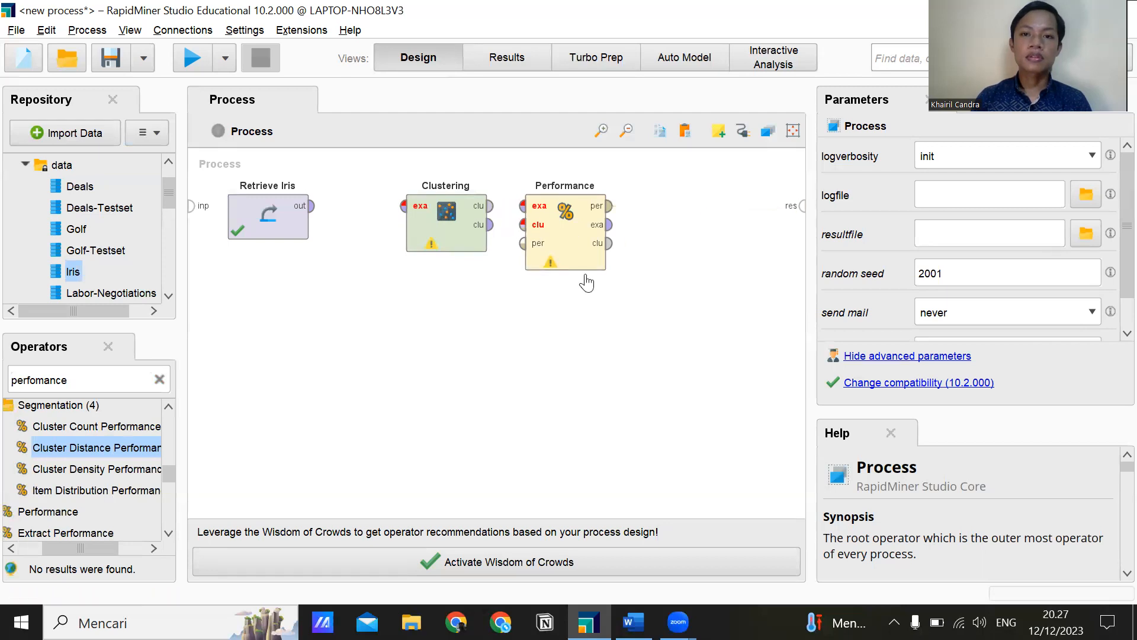
Search the operators for "k-means" and add three more k-Means operators to the process.
click(159, 381)
text(k)
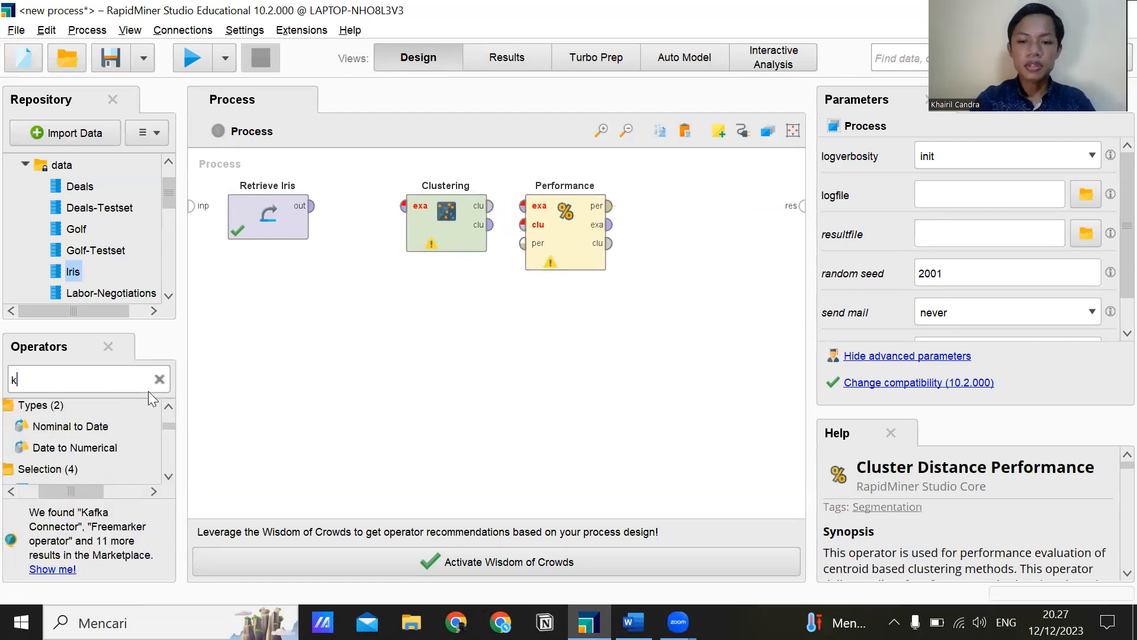
text(-means)
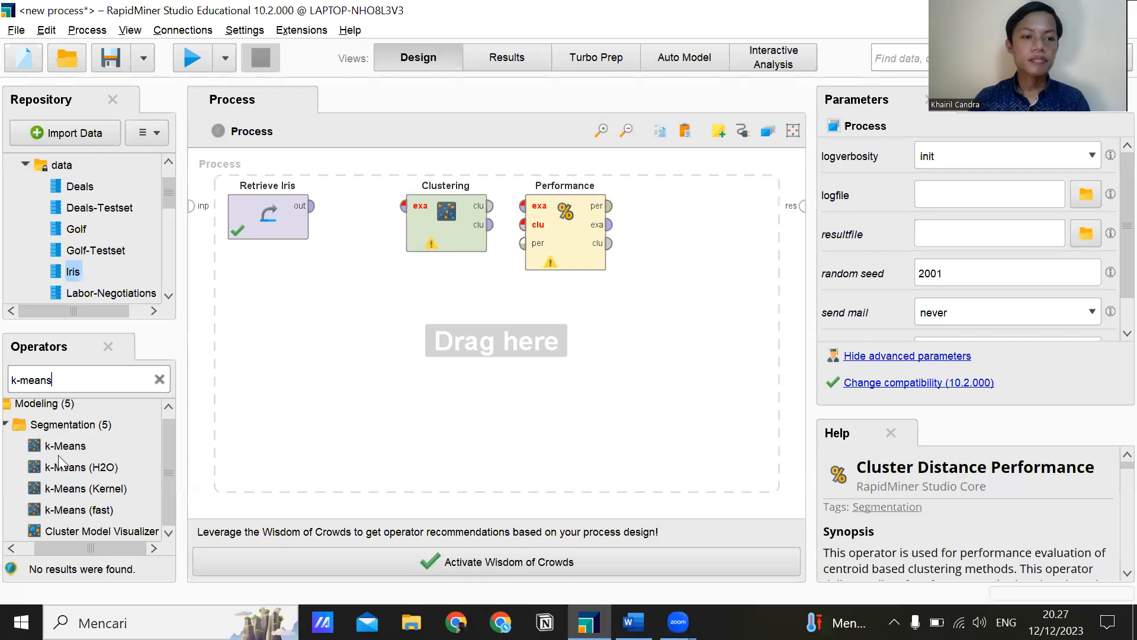
drag(69, 448, 217, 394)
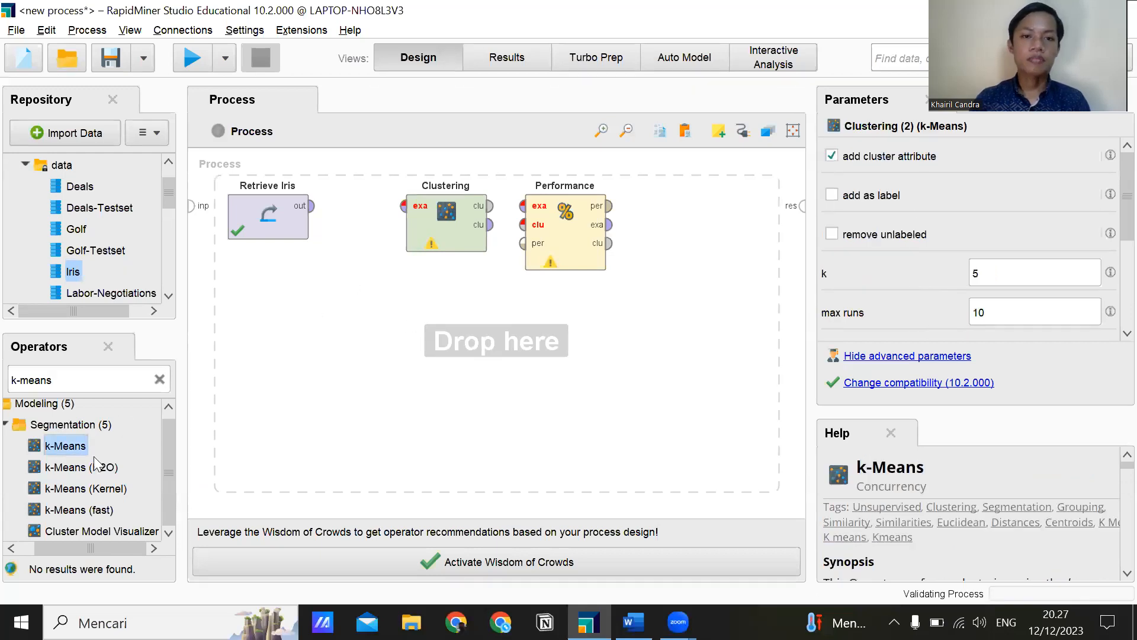
drag(61, 446, 392, 399)
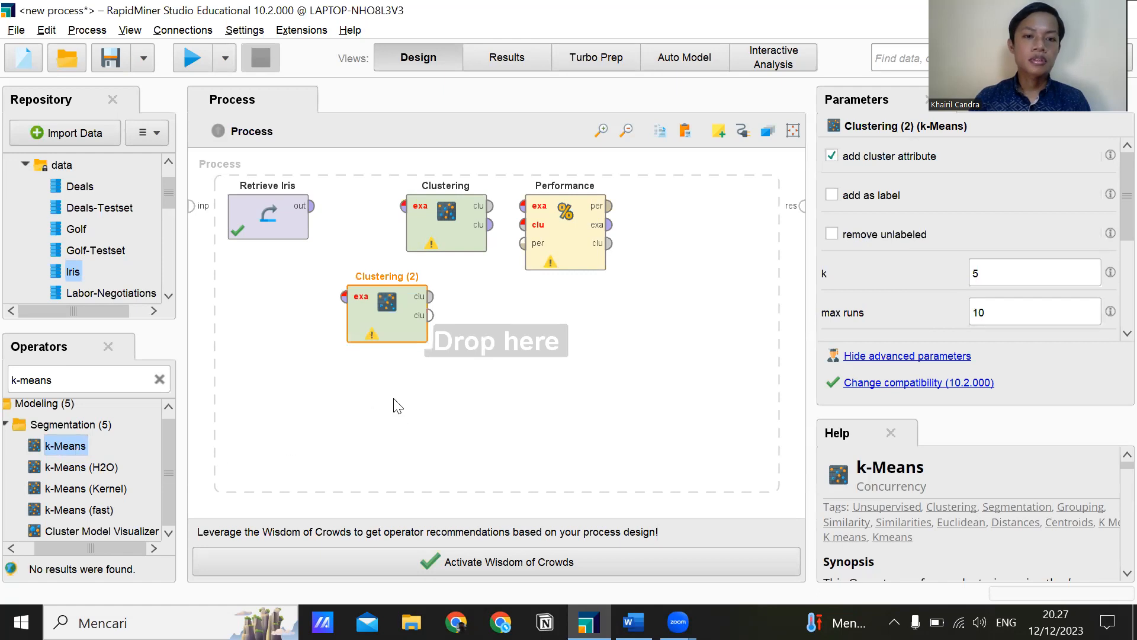
drag(70, 447, 533, 452)
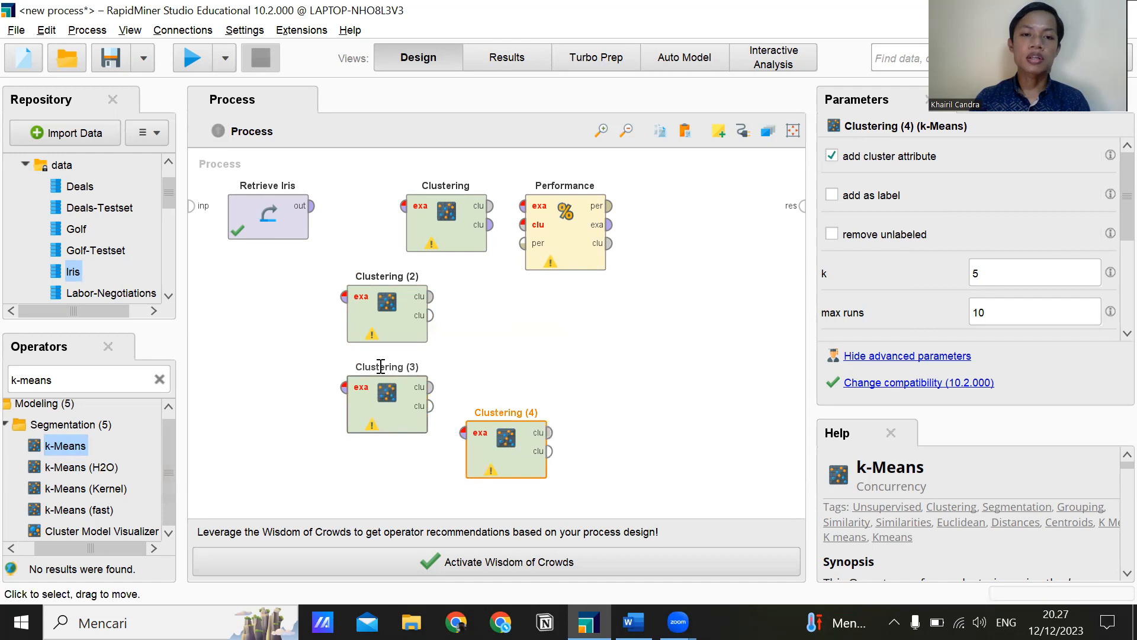
Arrange the four k-Means operators in one column in the order Clustering (2), (3), (4), with the original Clustering last.
drag(436, 233, 615, 369)
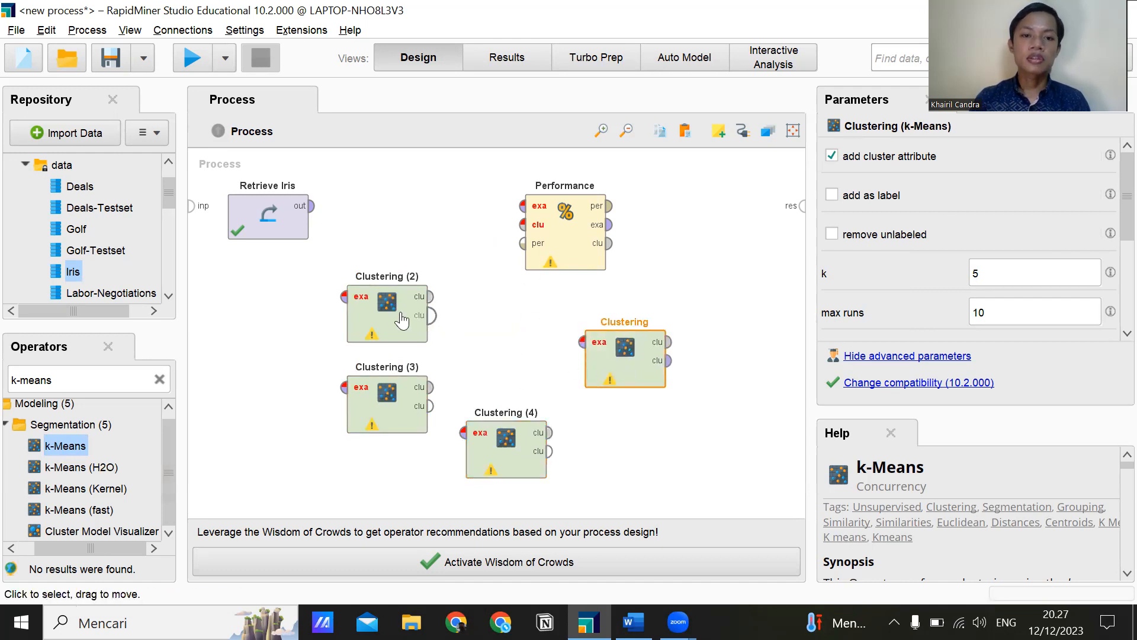
drag(397, 313, 456, 221)
drag(408, 413, 467, 368)
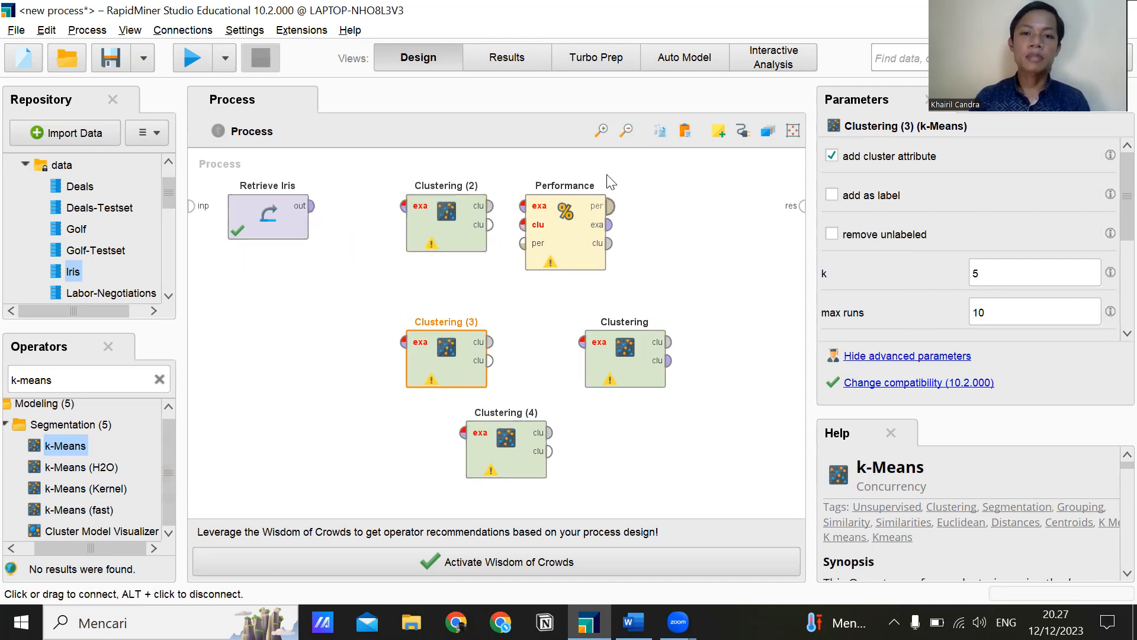
click(625, 132)
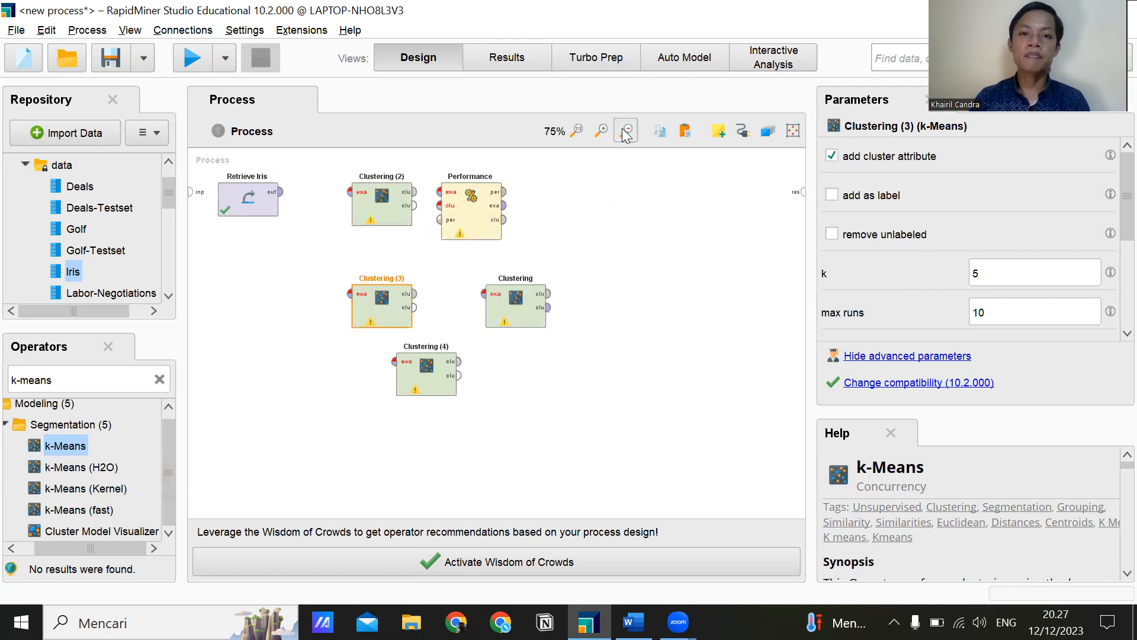
click(583, 390)
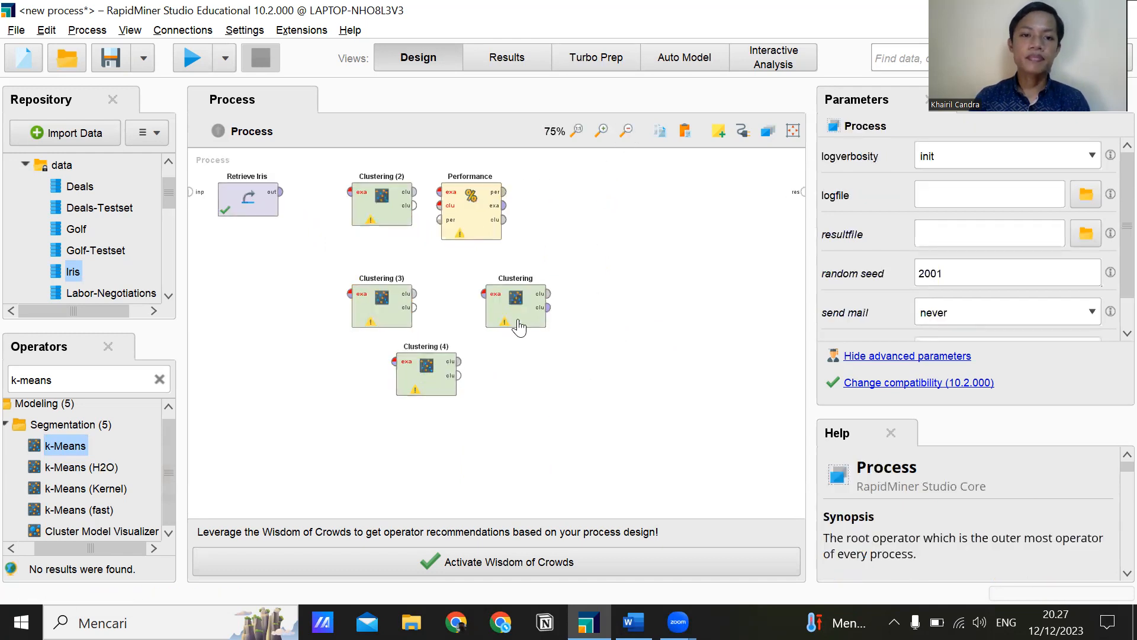
drag(388, 387, 343, 419)
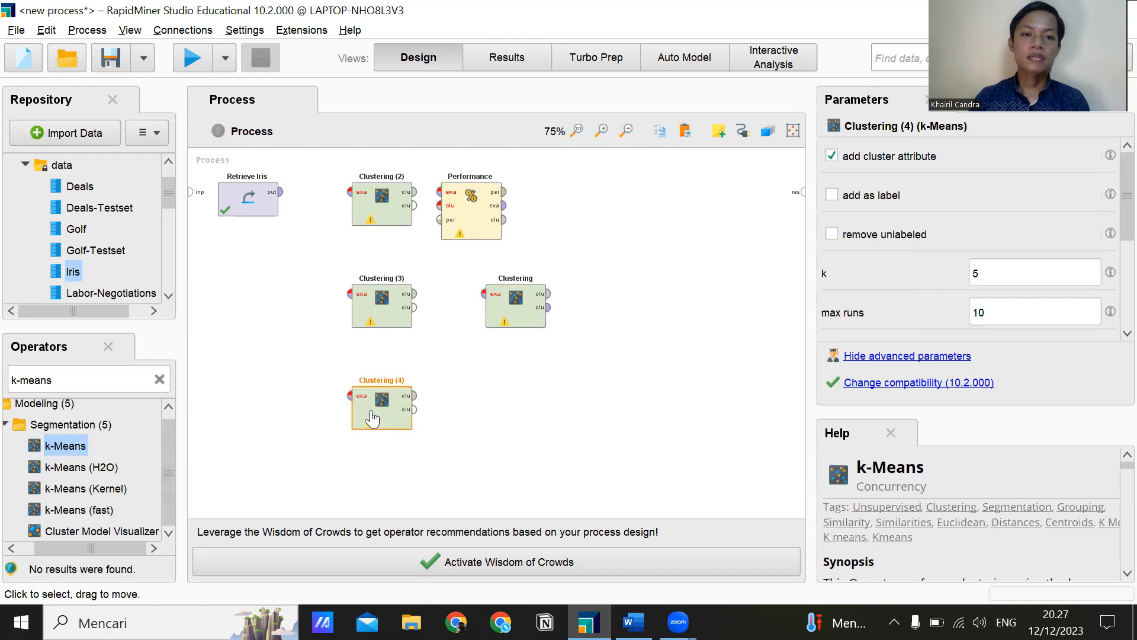
click(504, 336)
drag(504, 336, 370, 397)
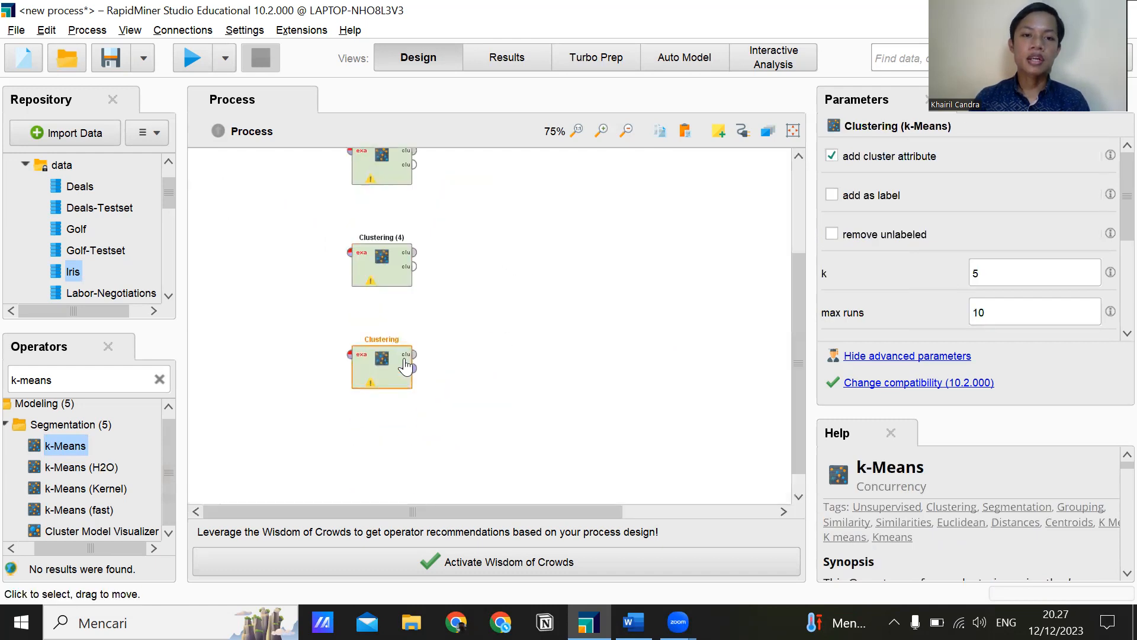
Rename the original Clustering operator at the end of the column as Clustering (5).
right_click(397, 361)
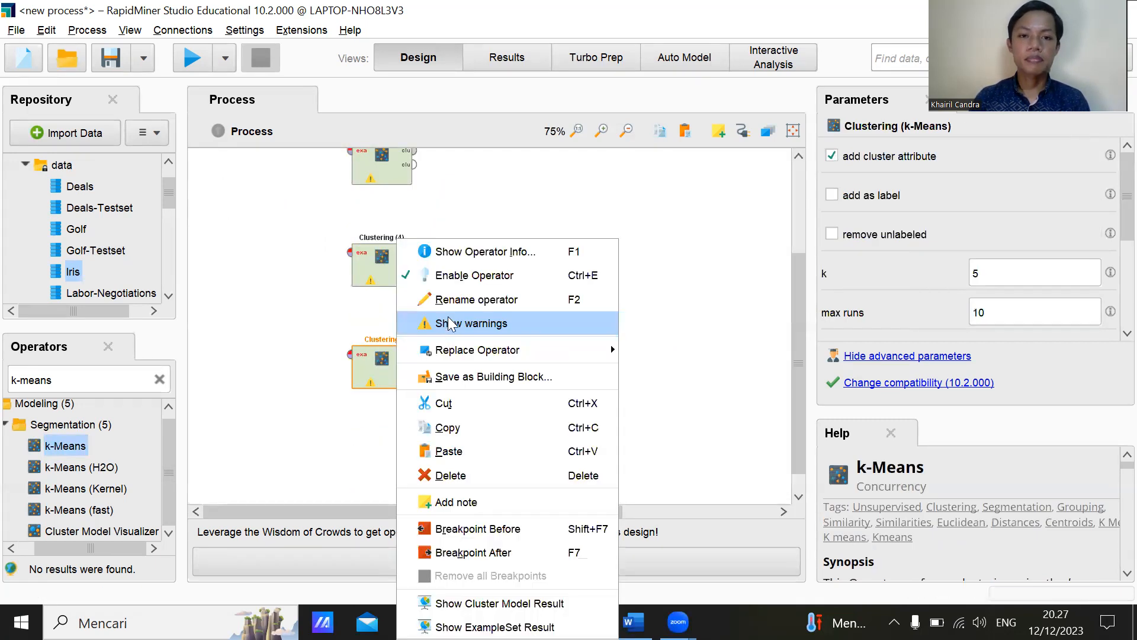
click(463, 302)
key(End)
text((5))
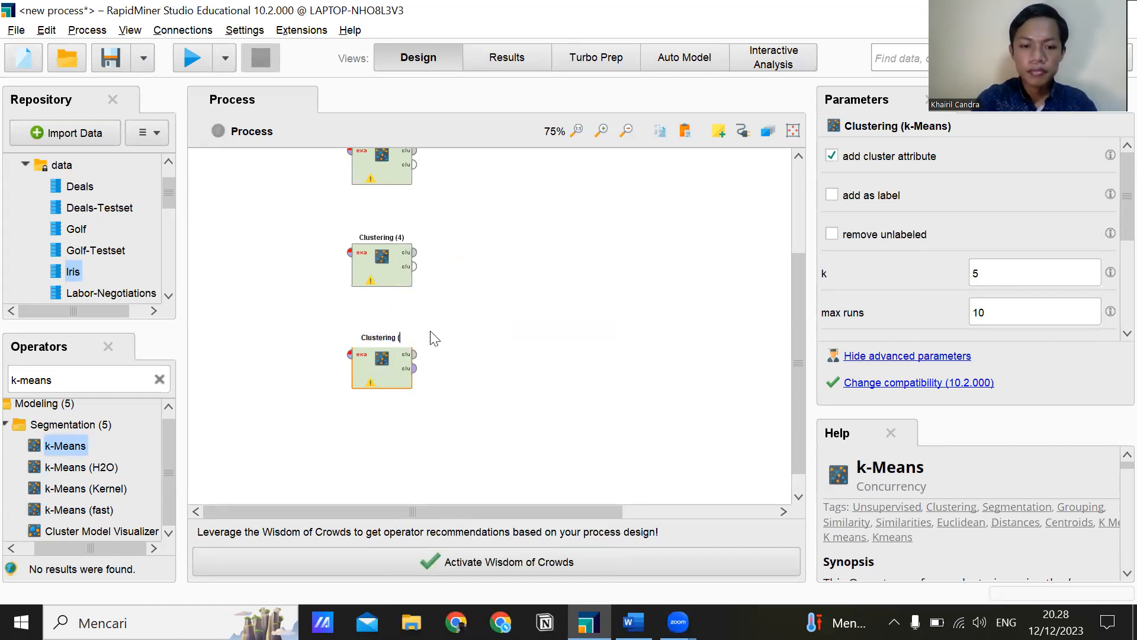
click(457, 379)
Search the operators for "perform" and add two more Cluster Distance Performance operators to the process.
scroll(236, 363, up, 3)
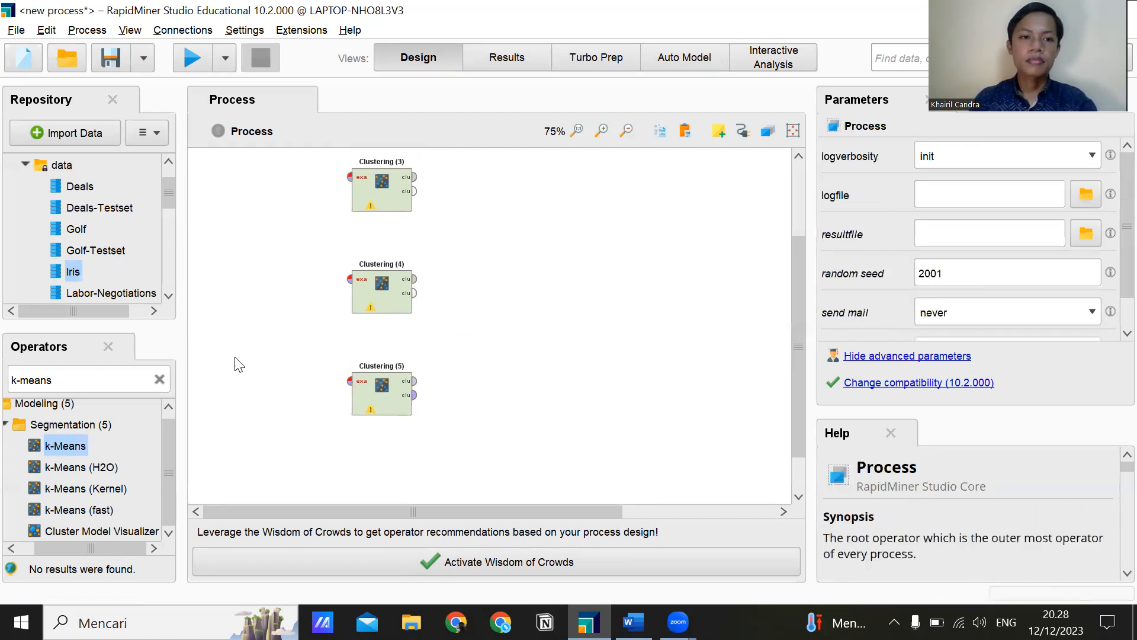
click(156, 380)
text(per)
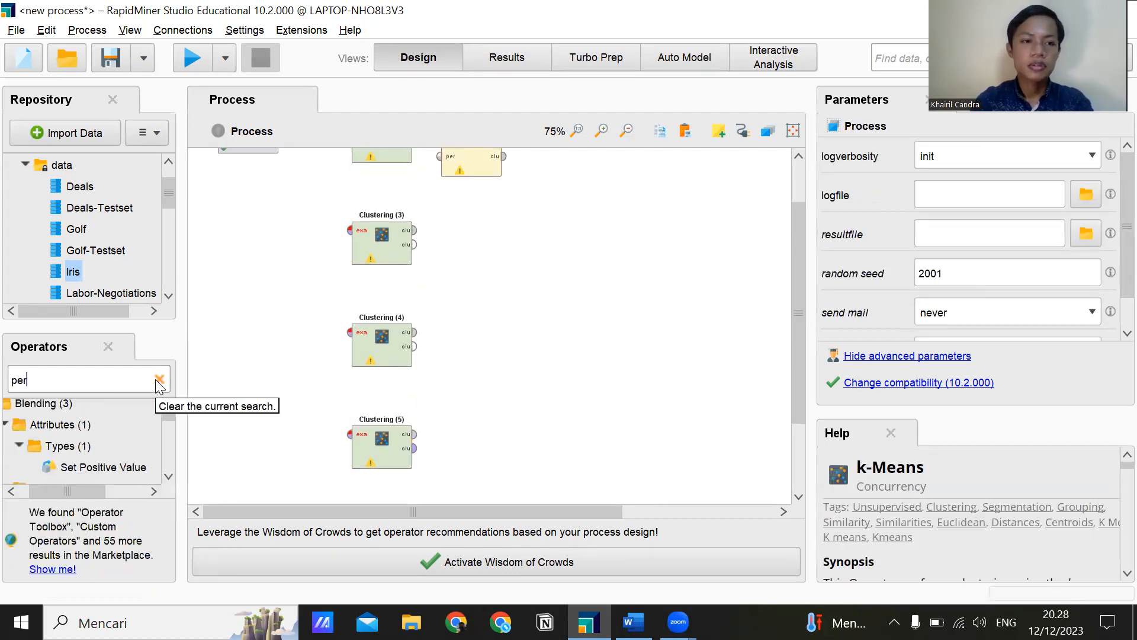
text(form)
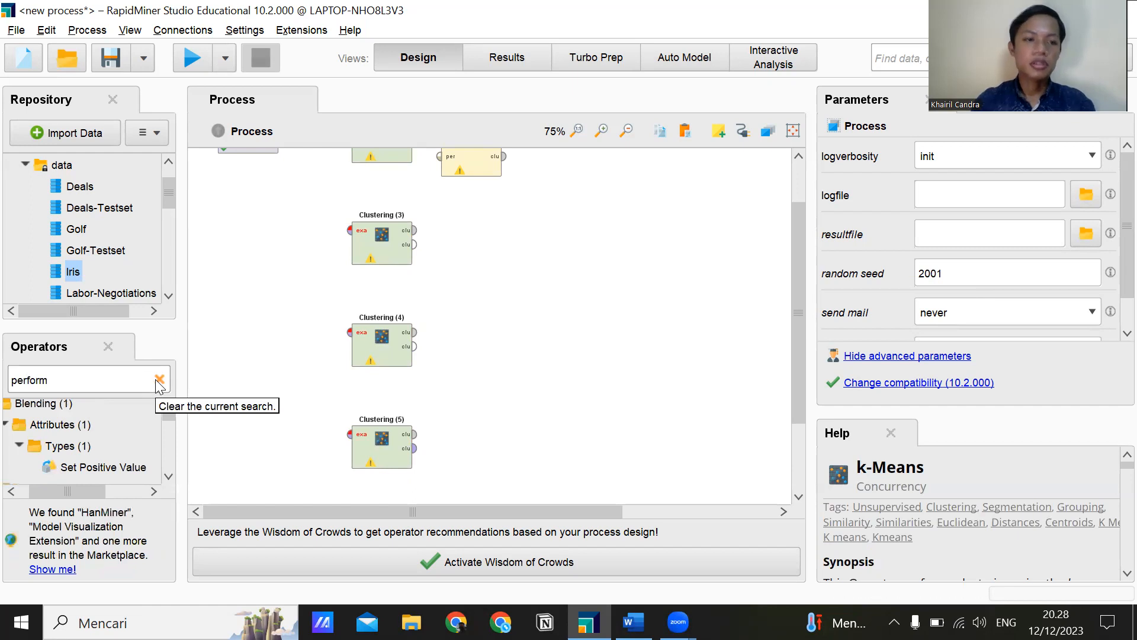
scroll(114, 418, down, 10)
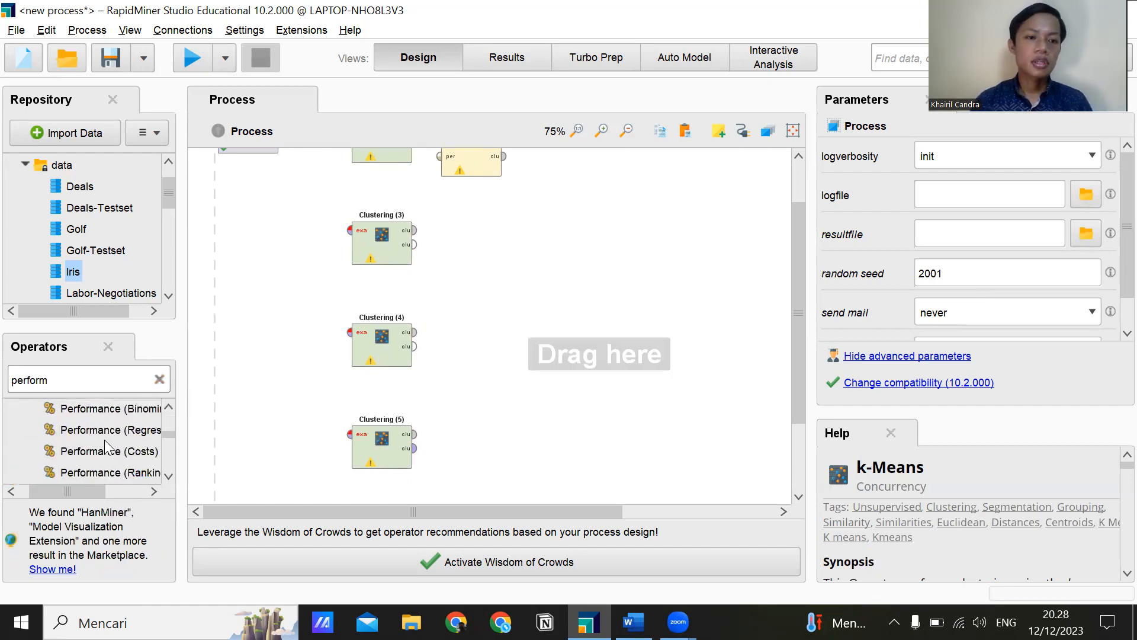
scroll(105, 446, down, 3)
drag(111, 472, 589, 264)
drag(601, 361, 489, 346)
drag(70, 472, 542, 244)
Place Performance beside Clustering (5) and Performance (2) and (3) beside their matching Clustering operators, and add another Cluster Distance Performance beside Clustering (4).
drag(453, 215, 439, 410)
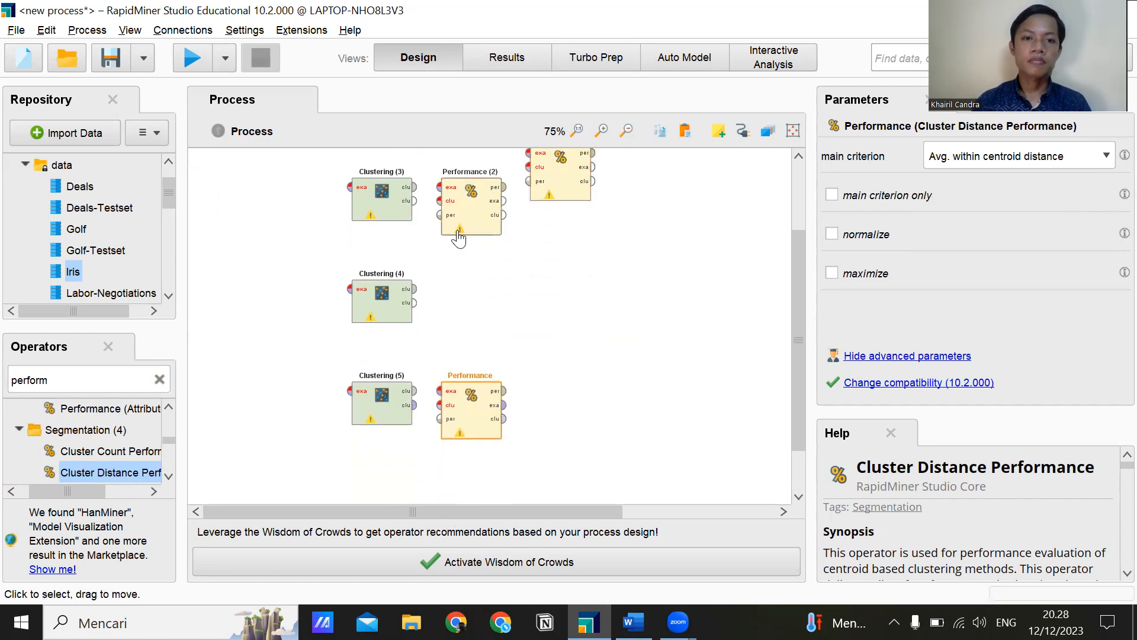
drag(558, 177, 474, 175)
click(470, 184)
scroll(470, 250, up, 3)
click(475, 243)
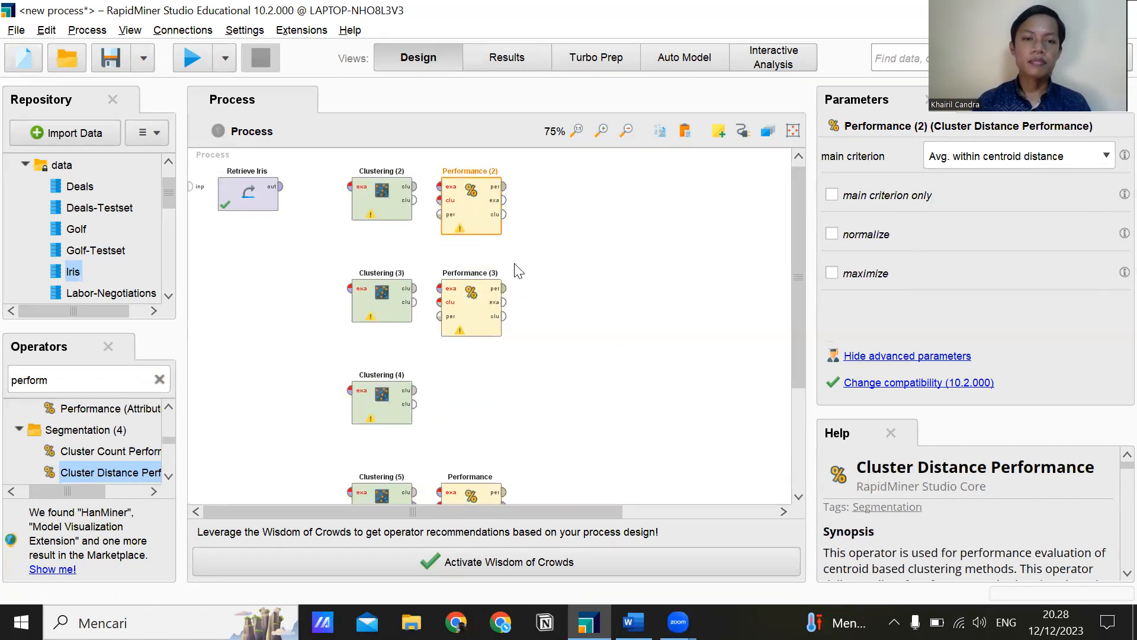
drag(113, 472, 468, 392)
click(557, 348)
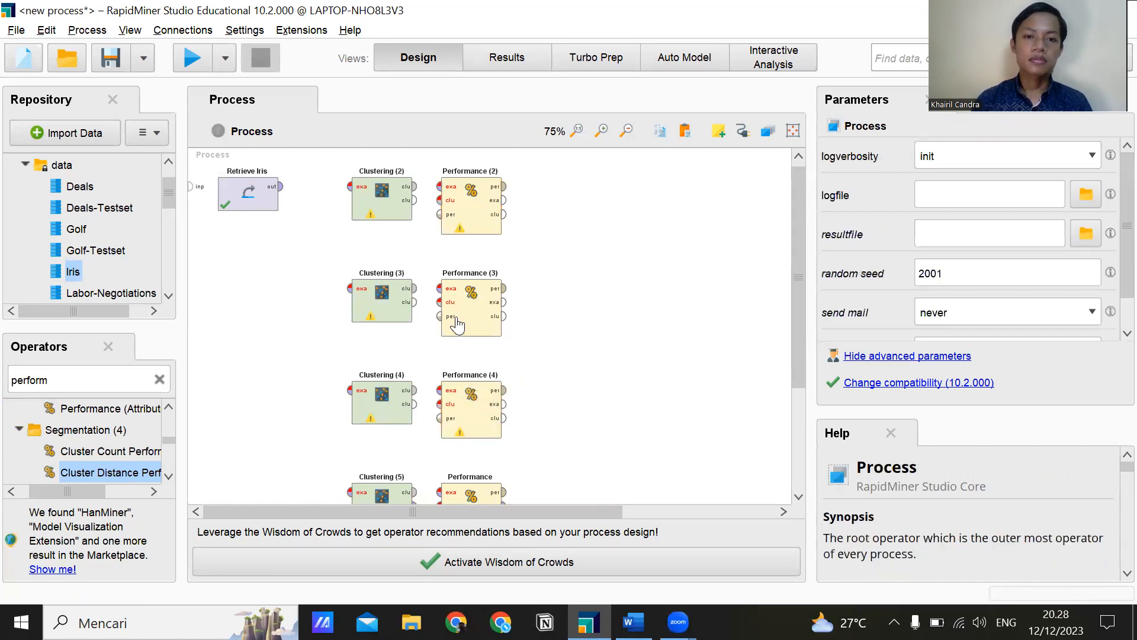
Connect Retrieve Iris to Clustering (2) and Clustering (3) through a Multiply operator, and shift all four Performance operators farther from the Clustering column.
drag(282, 187, 350, 289)
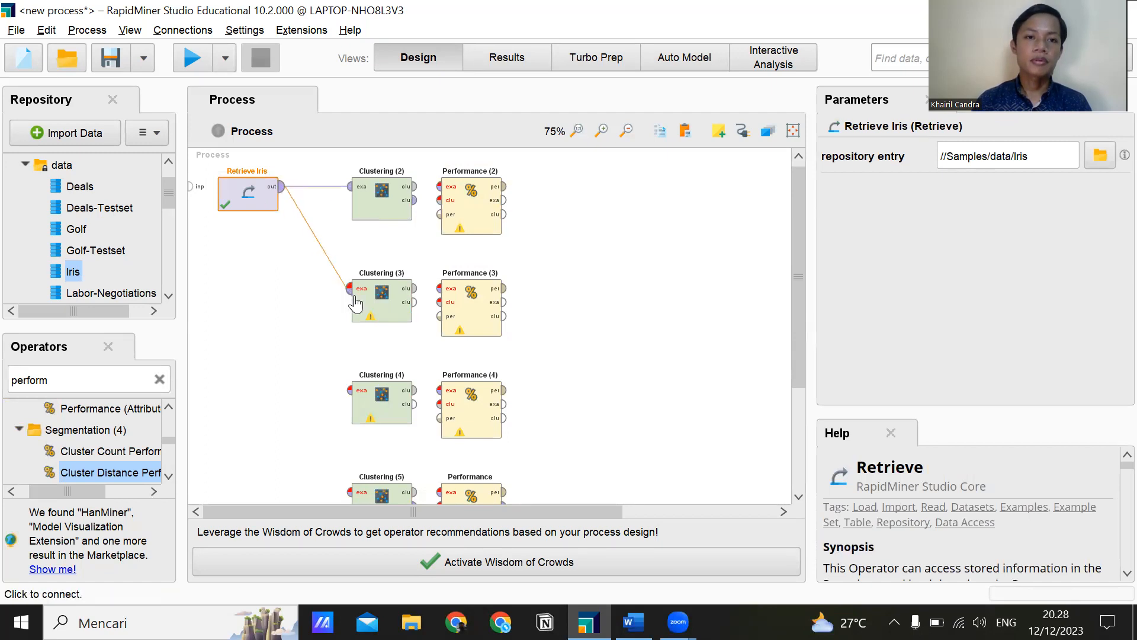
click(403, 303)
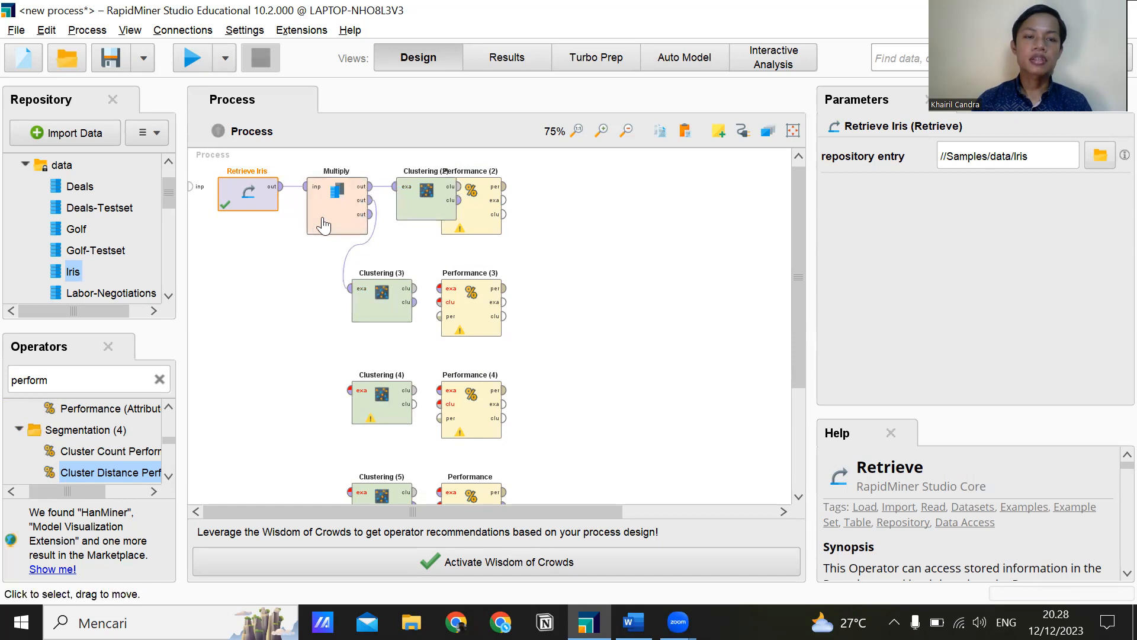
drag(485, 217, 530, 217)
drag(499, 318, 543, 318)
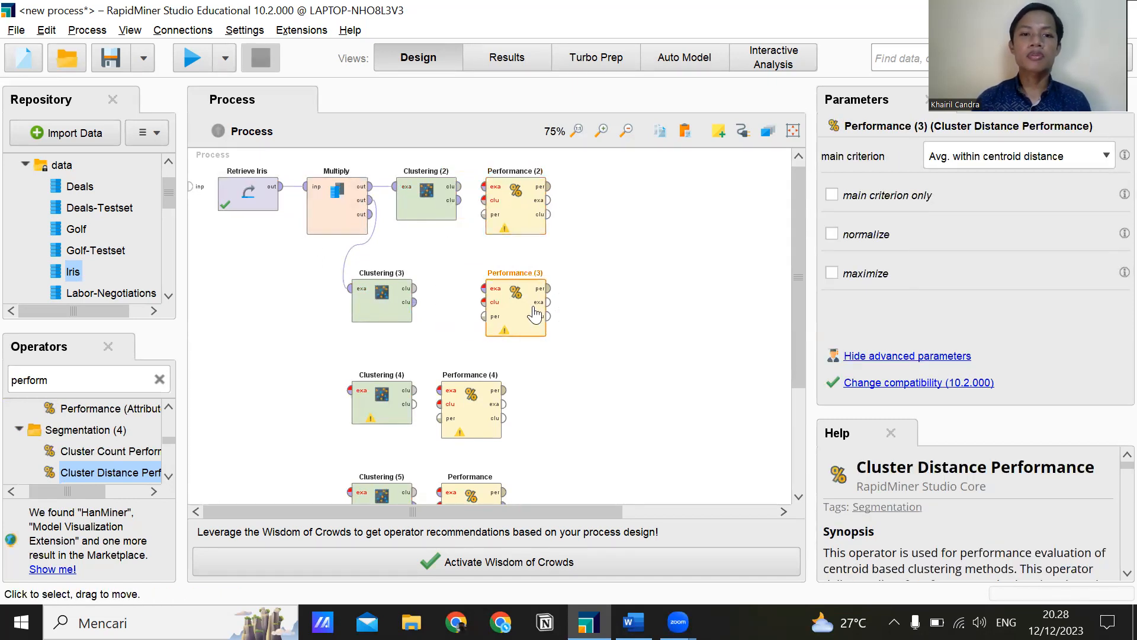
drag(478, 426, 522, 425)
scroll(509, 450, down, 2)
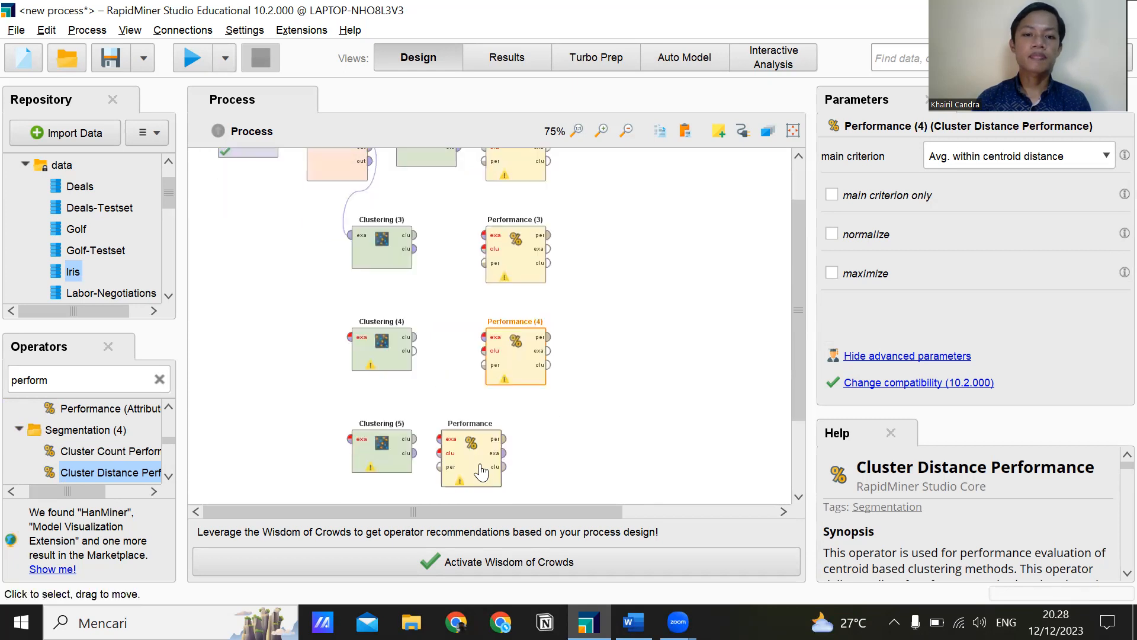
drag(459, 458, 507, 457)
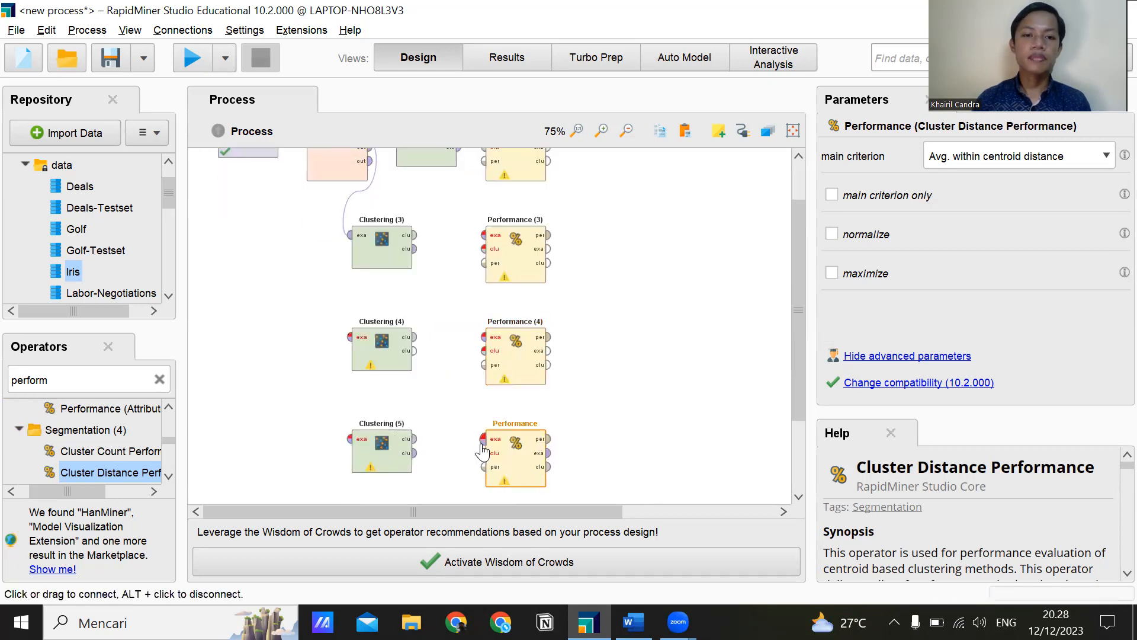
Rename the Performance operator beside Clustering (5) as Performance (5).
right_click(516, 445)
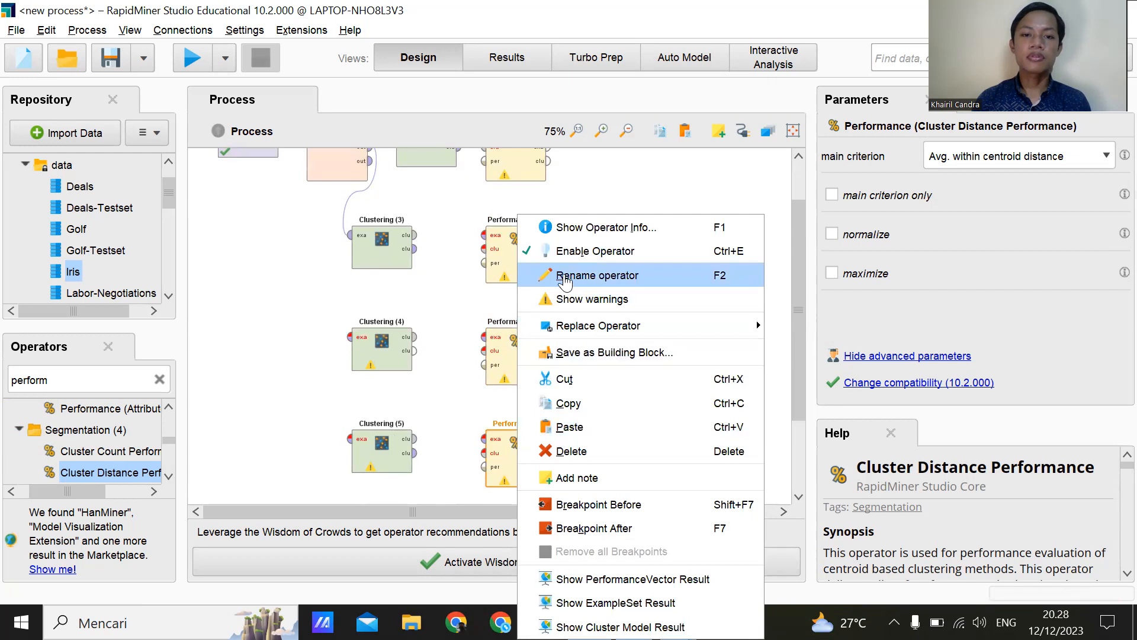
click(564, 276)
key(End)
text((5))
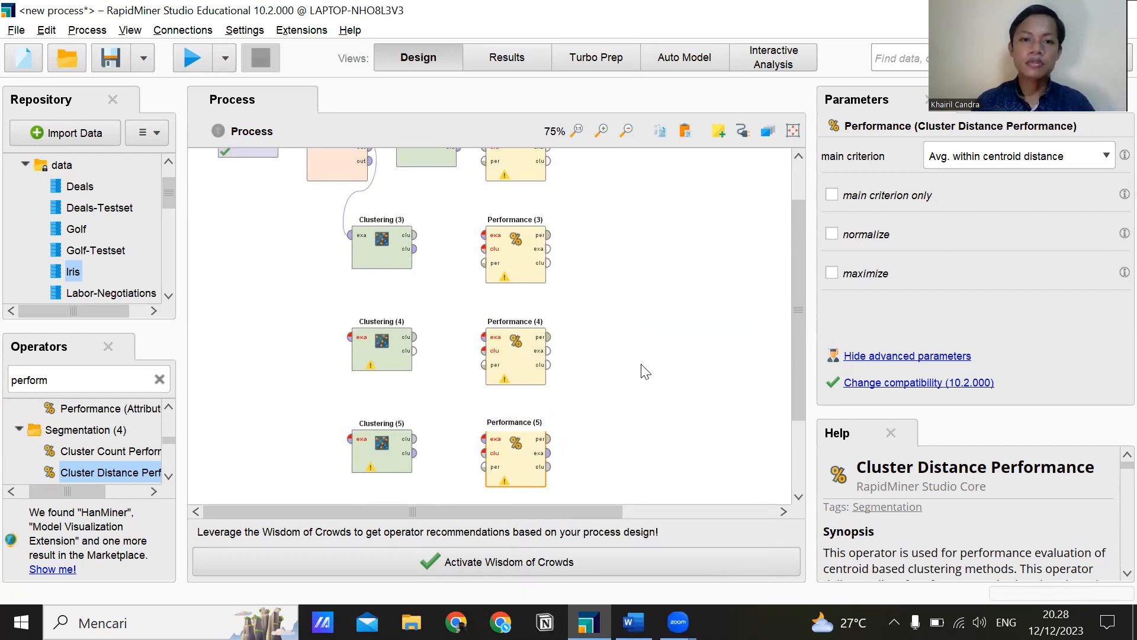
Move Clustering (3), Clustering (4) and Clustering (5) closer to their Performance operators, aligned in a column under Clustering (2).
click(645, 379)
scroll(522, 355, up, 2)
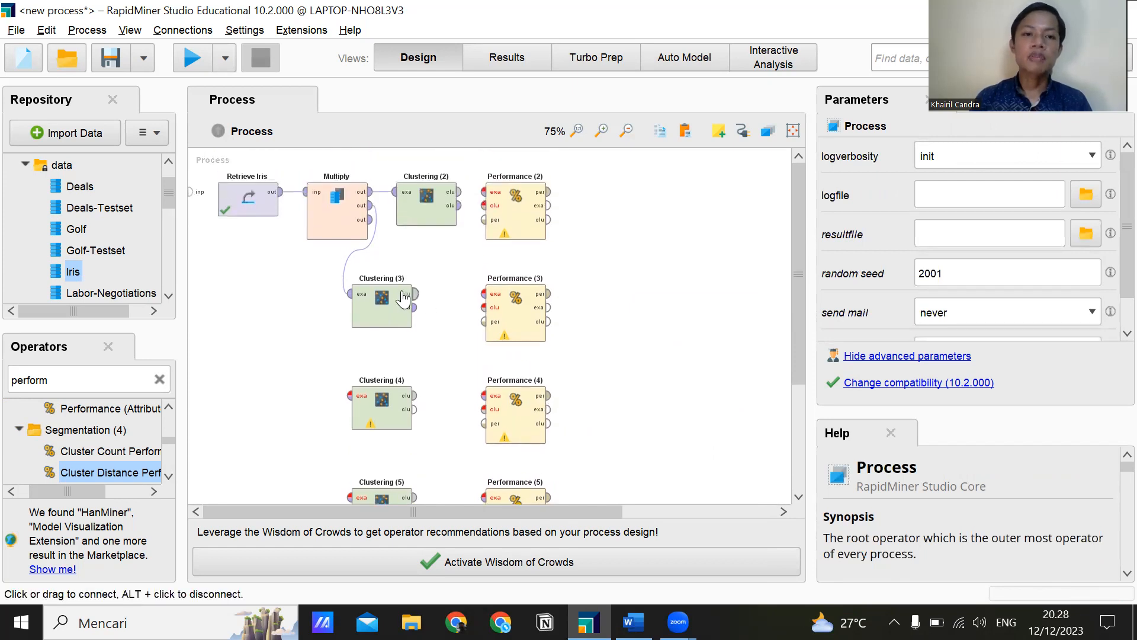
drag(385, 299, 429, 303)
drag(399, 409, 444, 412)
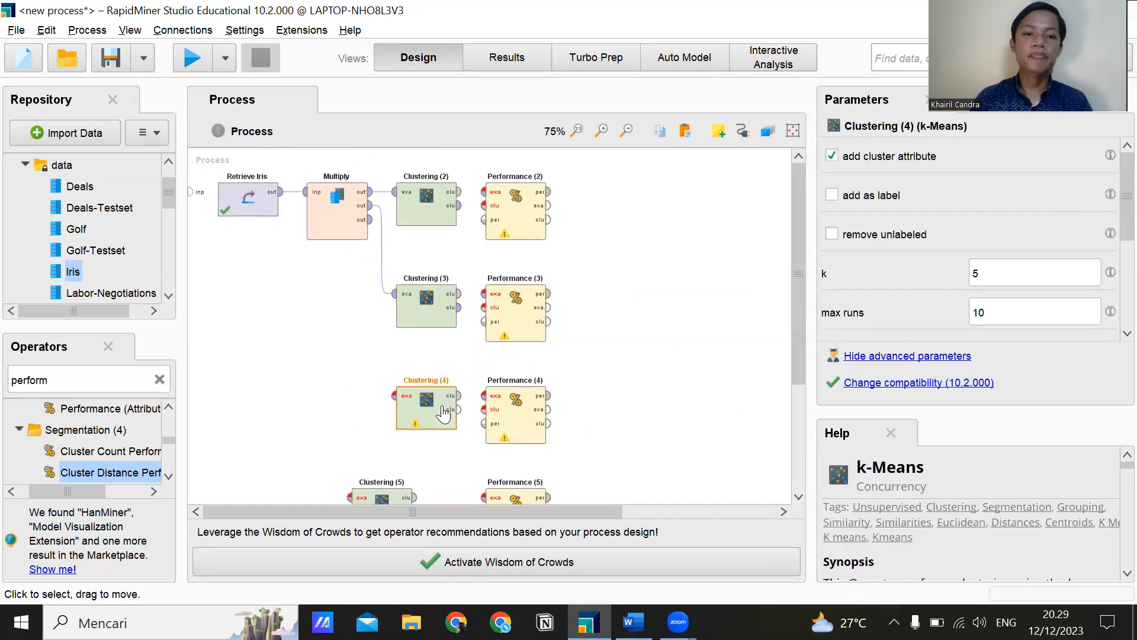
scroll(435, 406, down, 3)
drag(386, 436, 430, 438)
scroll(409, 385, up, 3)
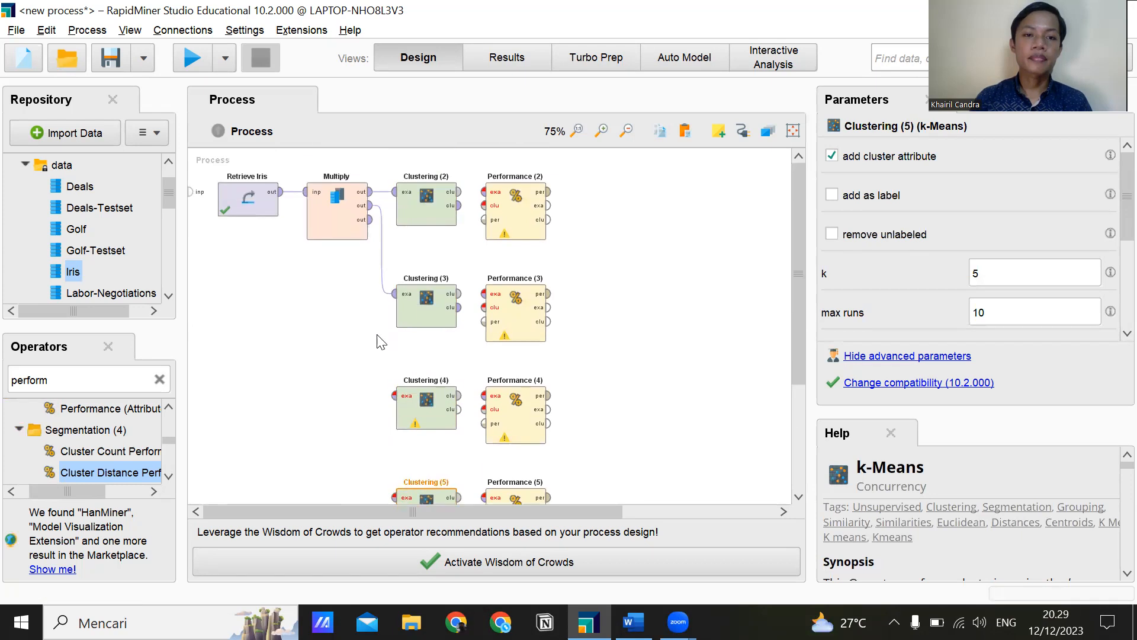
click(369, 219)
click(401, 405)
scroll(375, 325, down, 2)
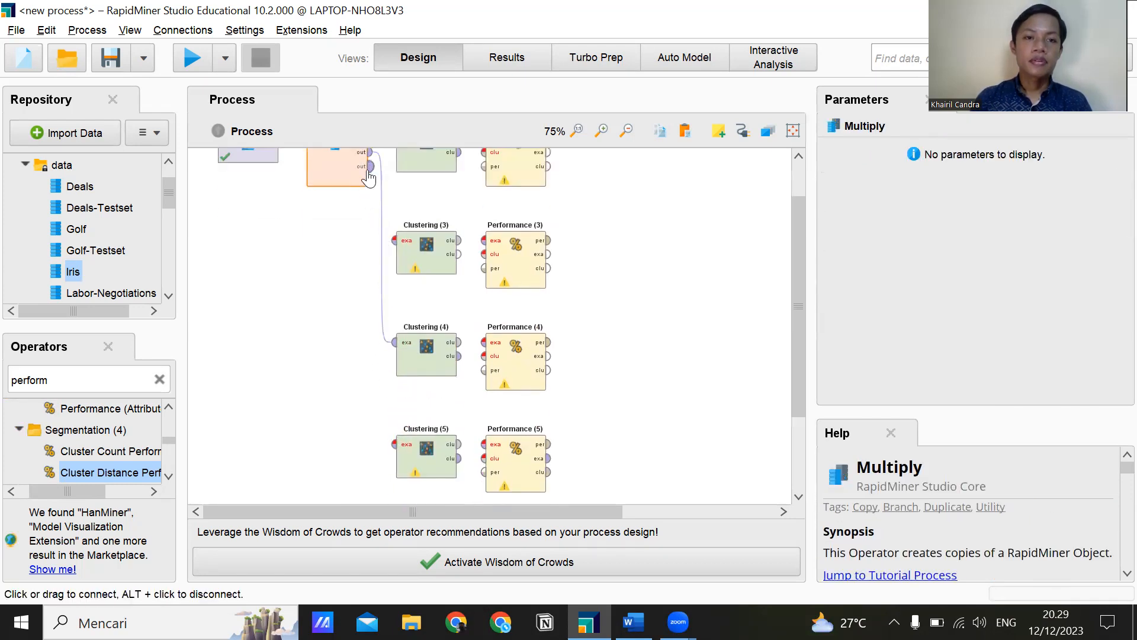
scroll(368, 177, up, 2)
click(369, 205)
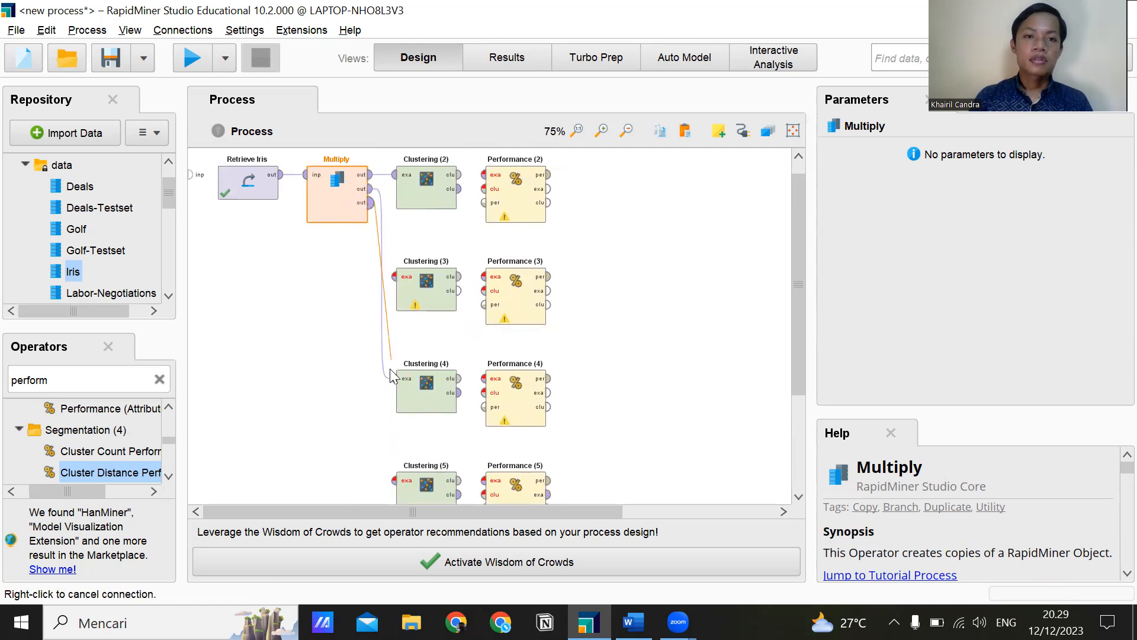
scroll(390, 368, down, 3)
click(395, 401)
scroll(422, 394, up, 4)
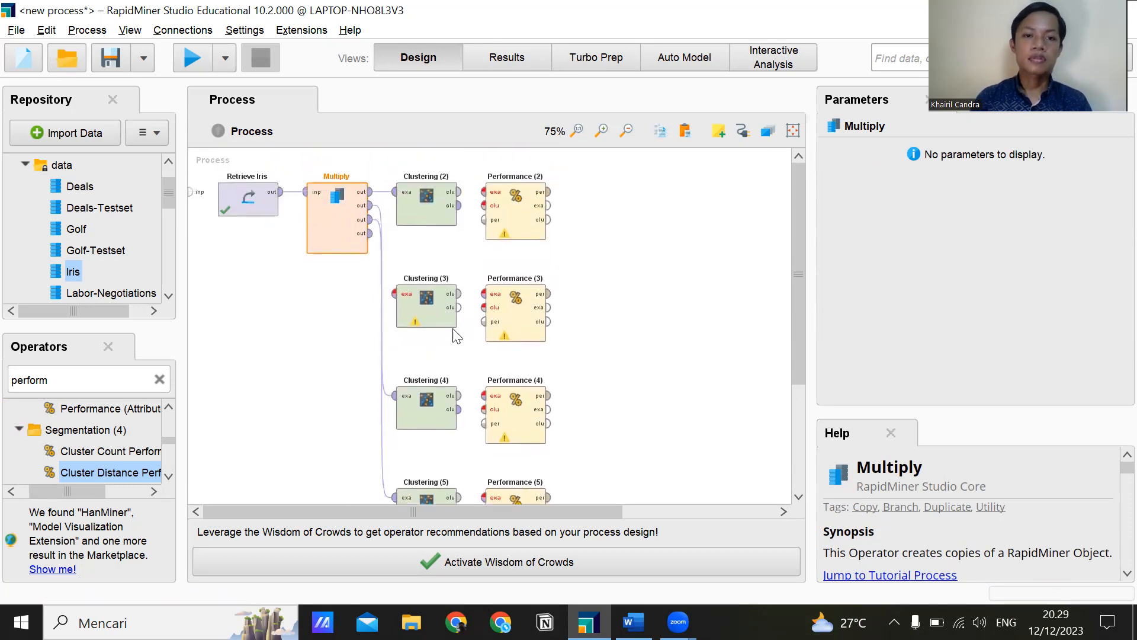
click(381, 299)
click(382, 352)
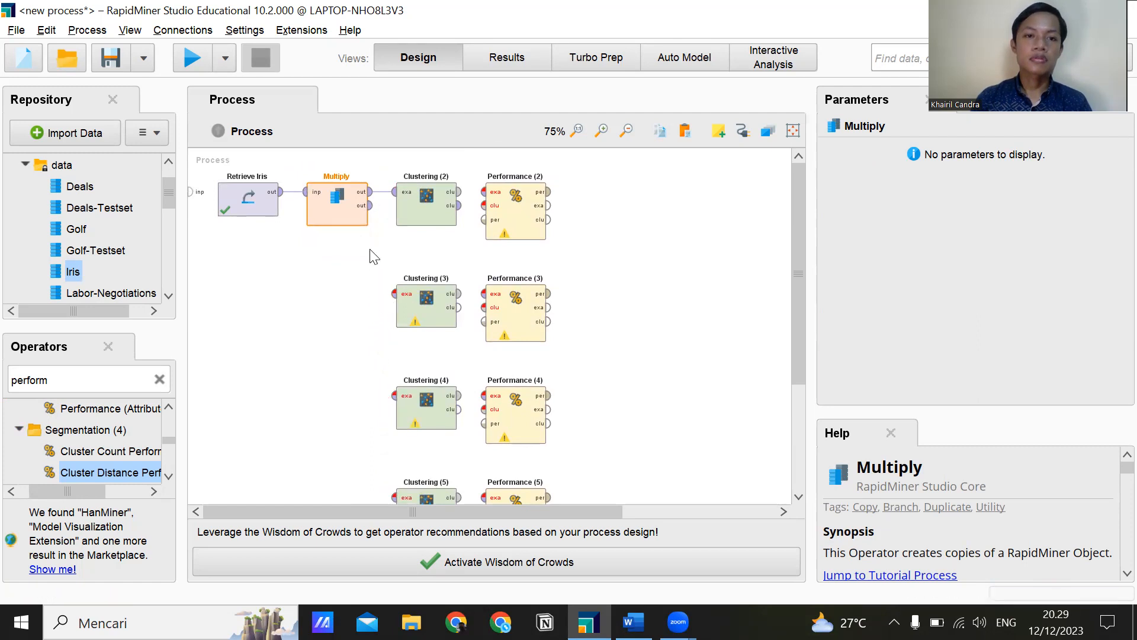
Connect three further Multiply outputs to the example set inputs of Clustering (3), Clustering (4) and Clustering (5), in that order.
click(369, 204)
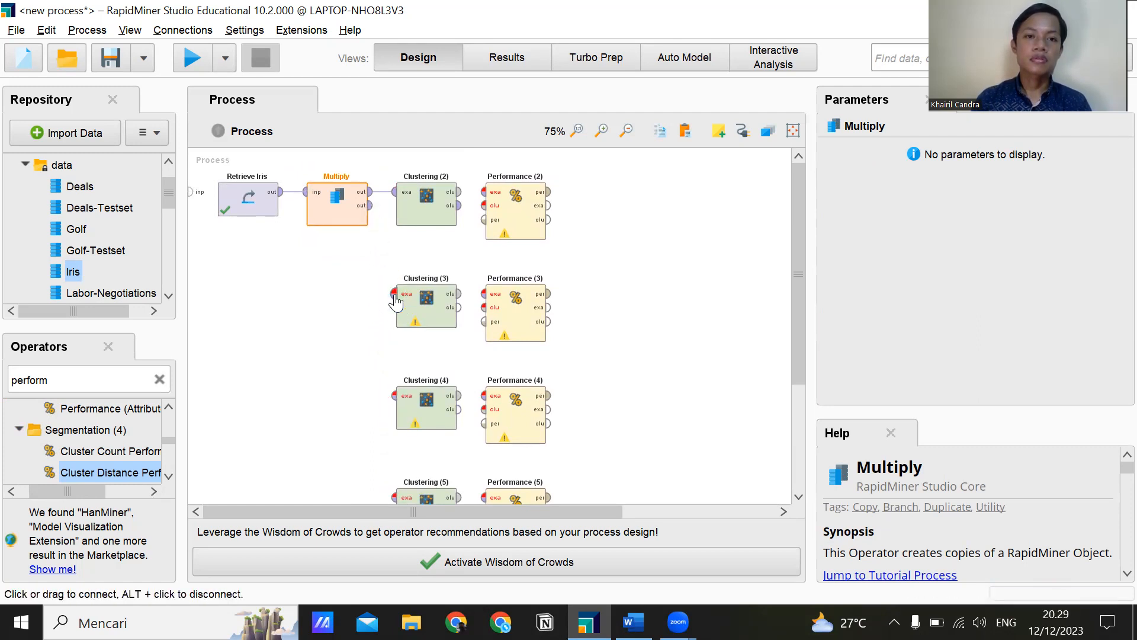
click(395, 294)
click(368, 219)
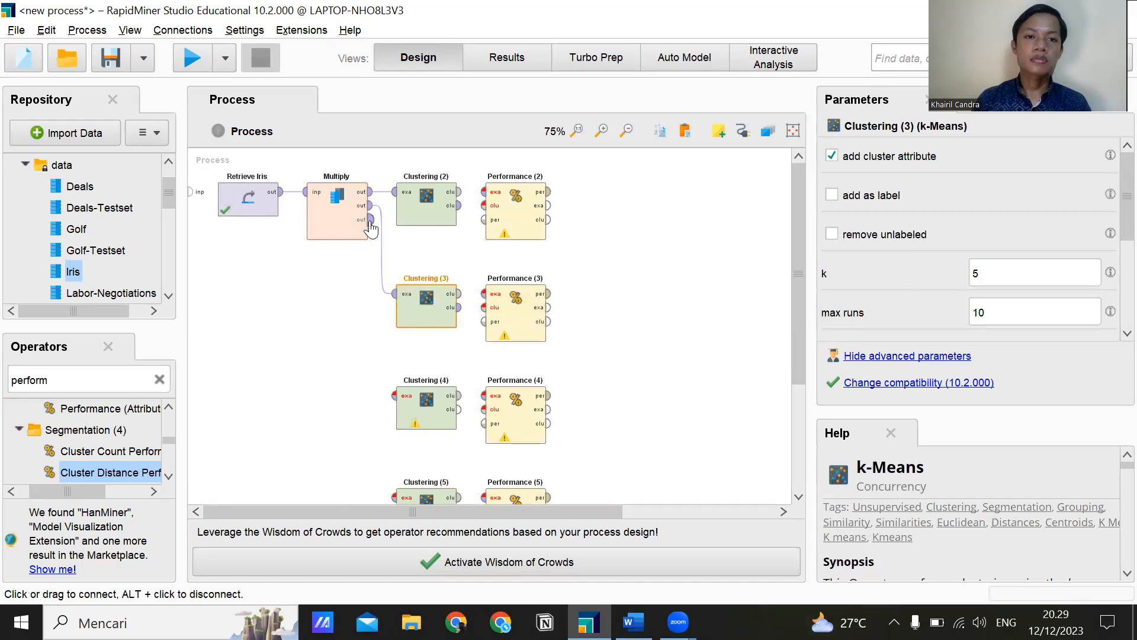
click(395, 396)
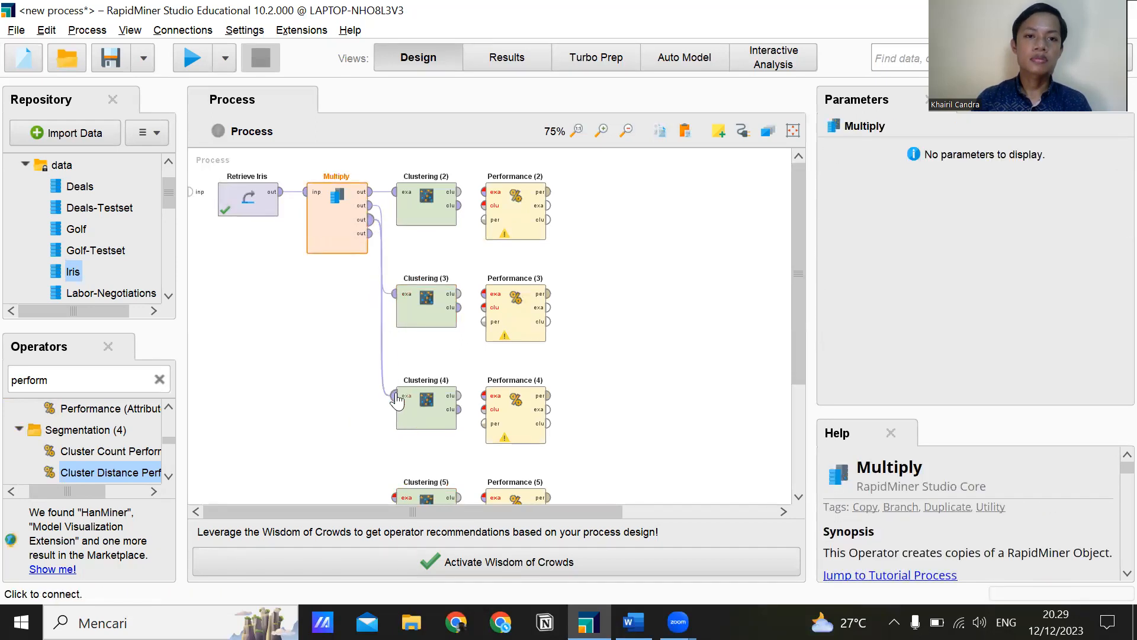
click(369, 234)
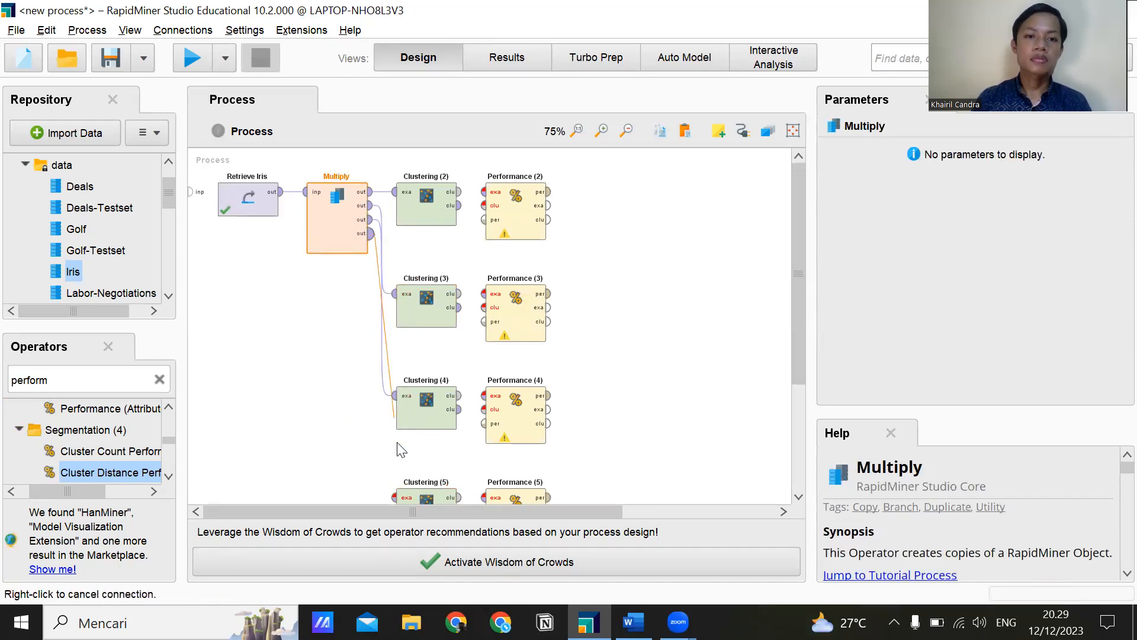
click(395, 497)
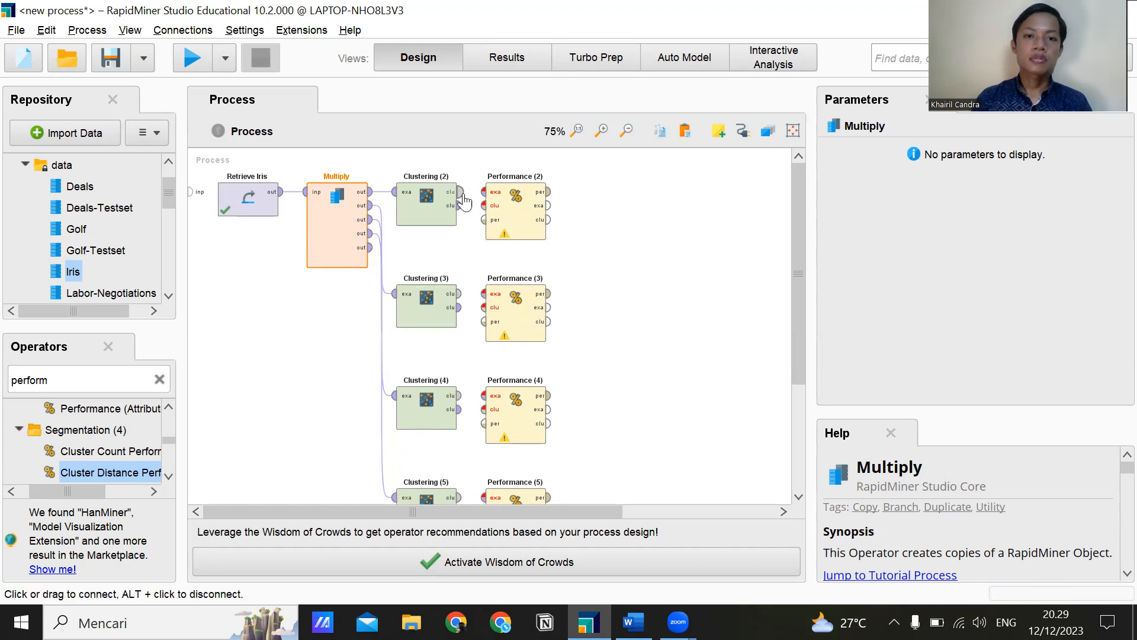
Connect both outputs of Clustering (2) to Performance (2), and link the first output of Clustering (3) to Performance (3).
click(451, 209)
click(483, 192)
click(458, 206)
click(459, 295)
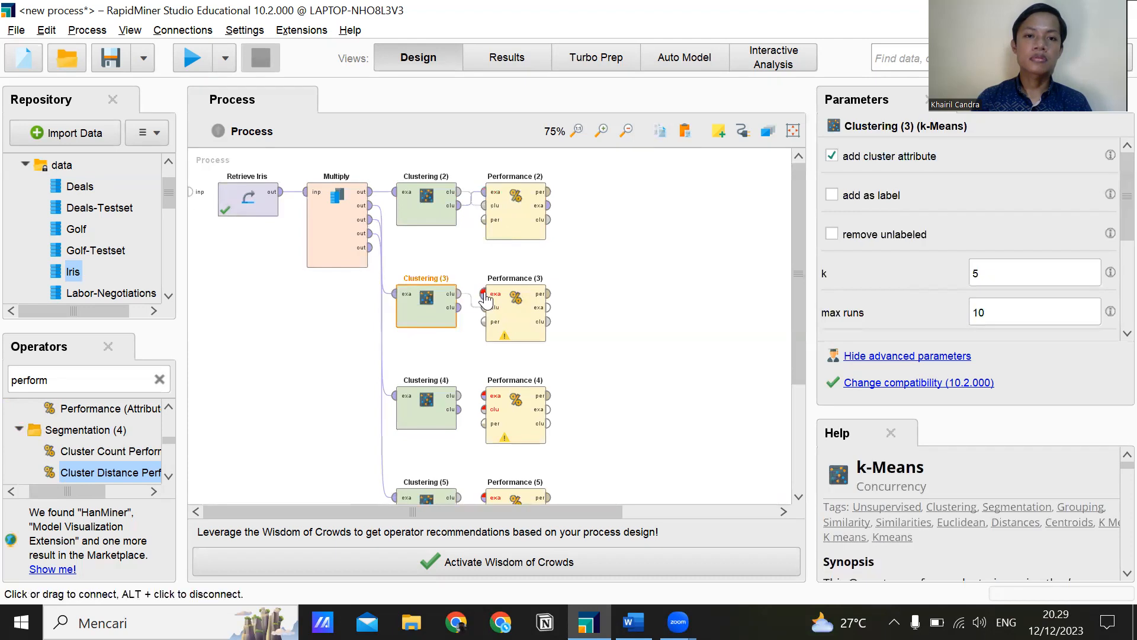
click(493, 320)
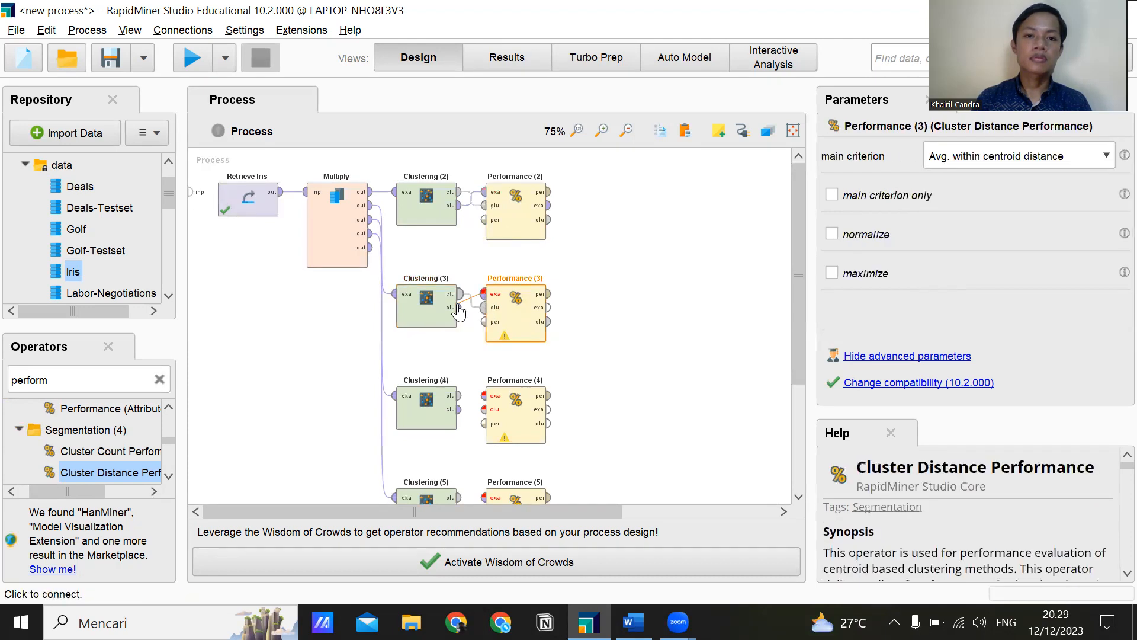
Connect the cluster model and clustered set outputs of Clustering (4) to the matching inputs of Performance (4).
scroll(468, 367, down, 1)
click(461, 369)
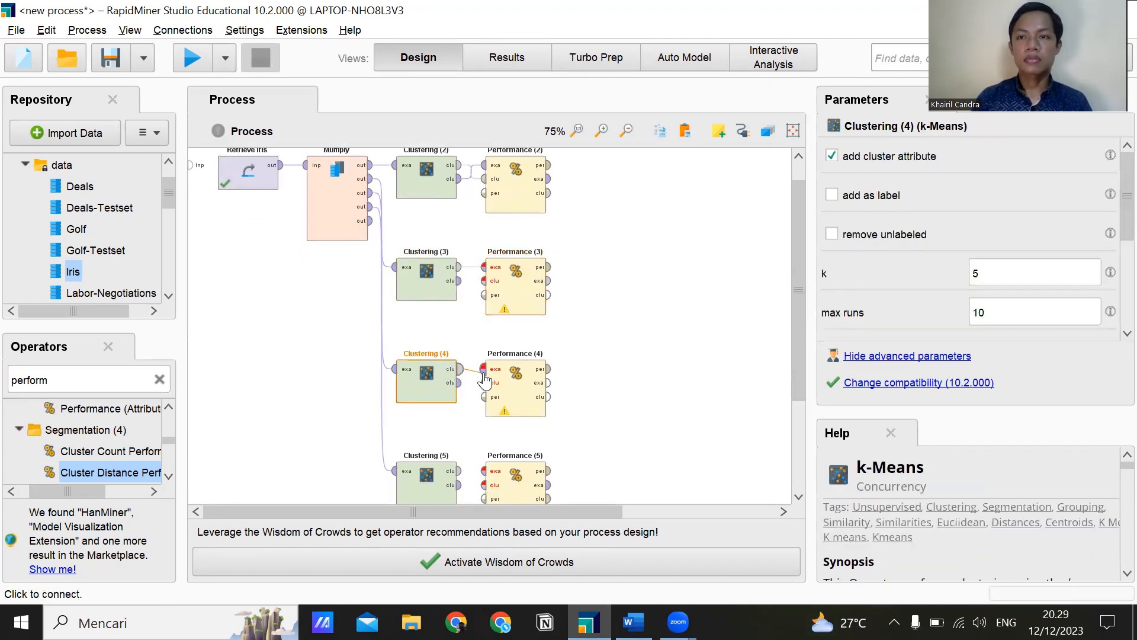
click(484, 372)
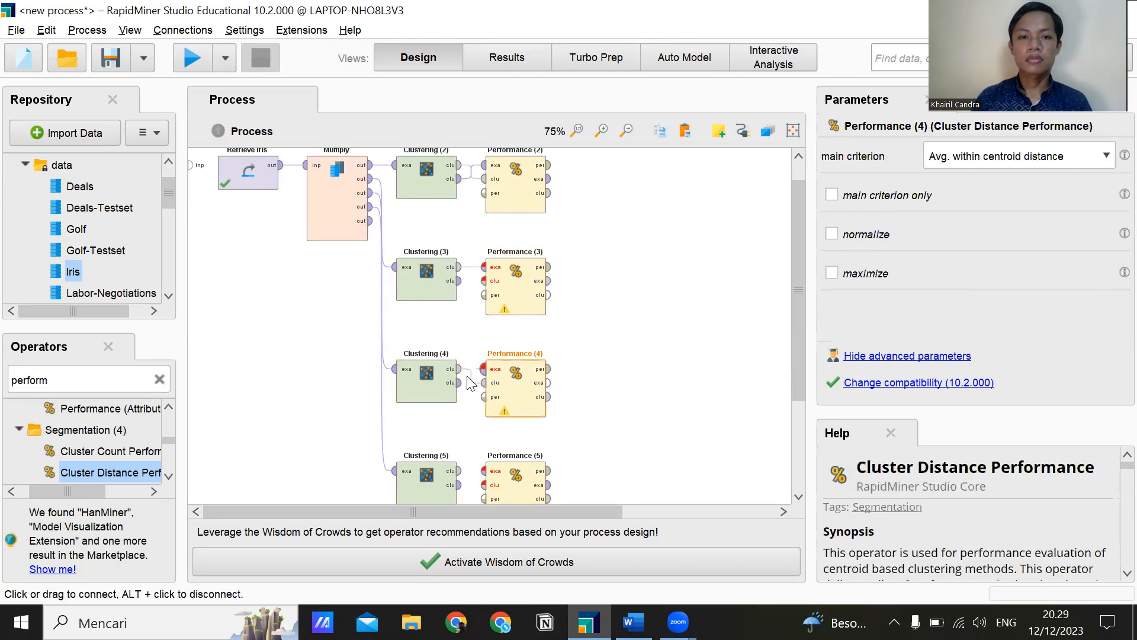
click(458, 383)
scroll(455, 386, down, 1)
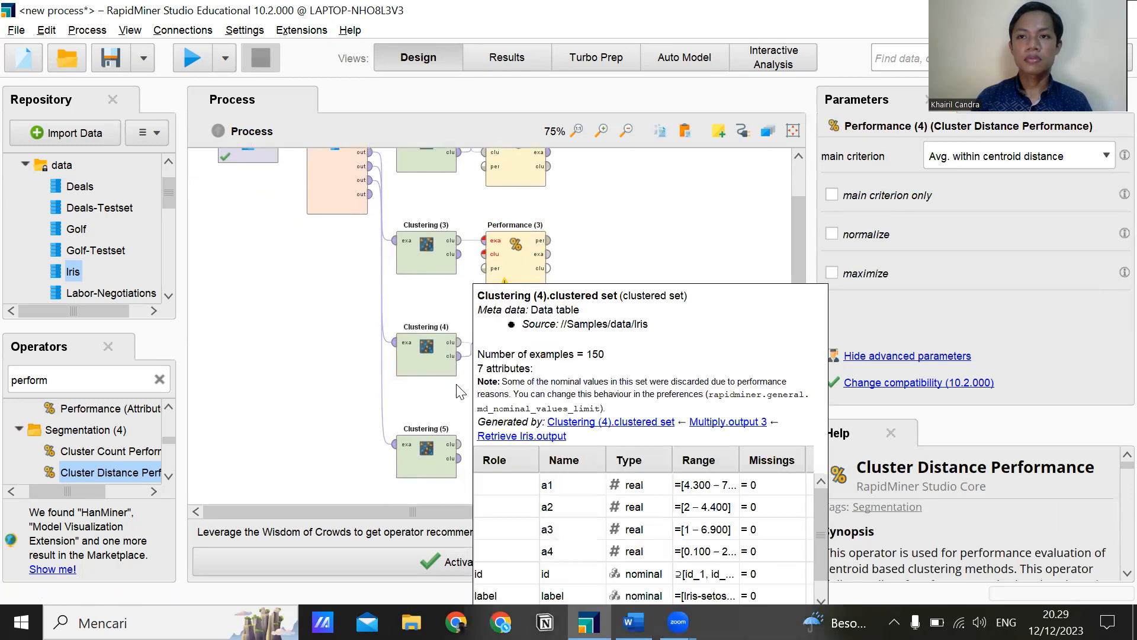
scroll(461, 360, down, 1)
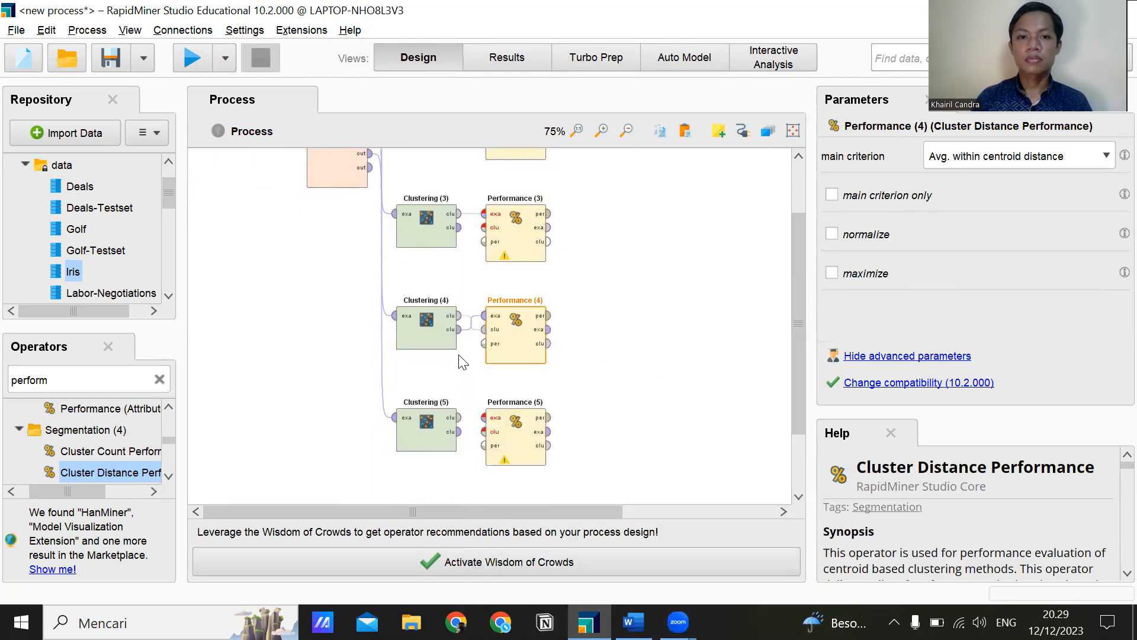
Connect the cluster model and clustered set outputs of Clustering (5) to the matching inputs of Performance (5).
click(460, 418)
click(494, 421)
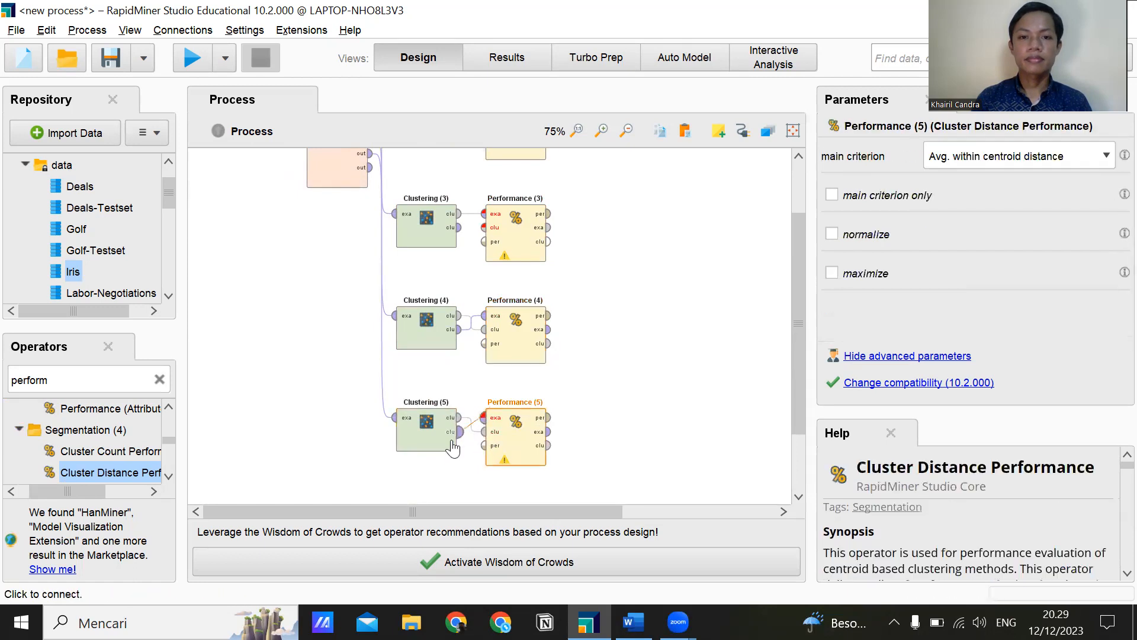
click(482, 420)
click(461, 433)
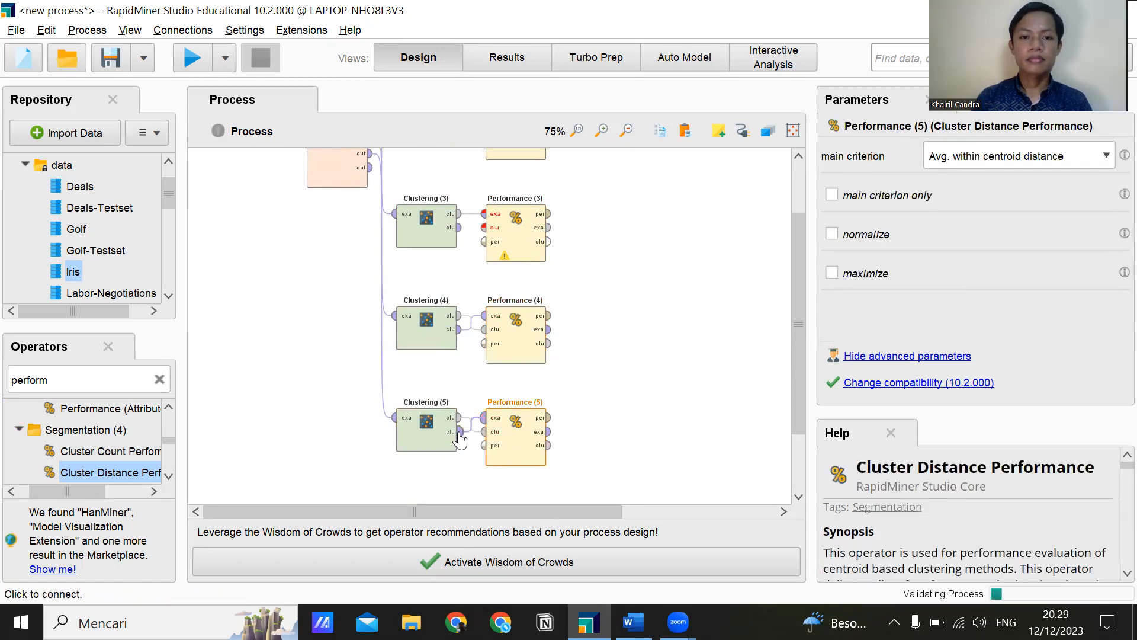
scroll(474, 367, up, 2)
scroll(480, 373, up, 1)
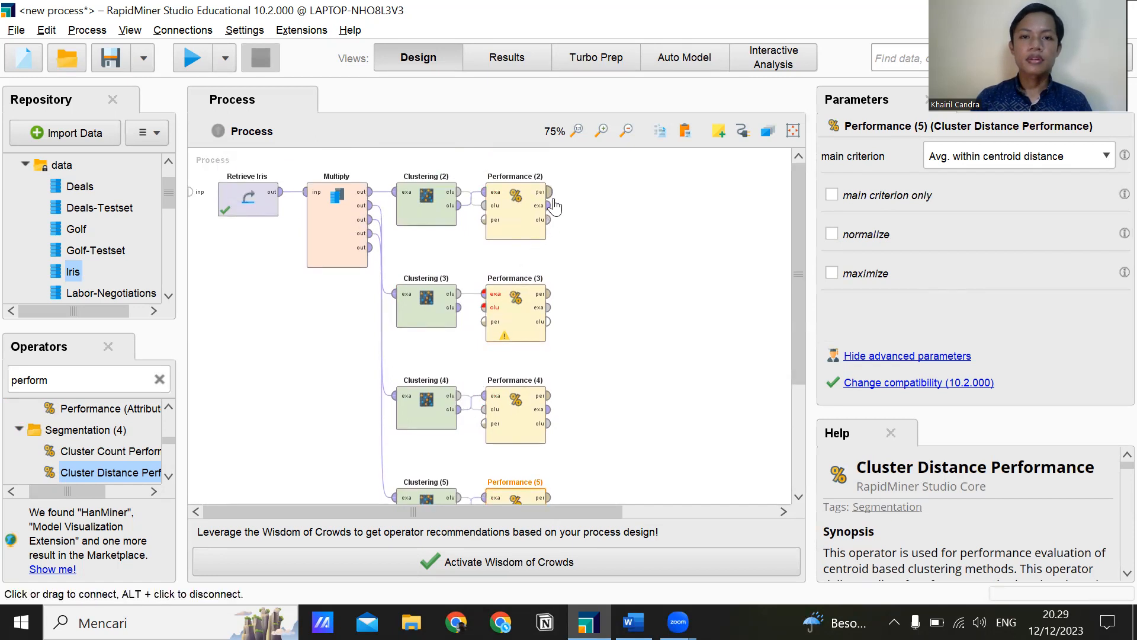
Connect the performance outputs of Performance (2), (3), (4) and (5) to the process result ports.
mouse_move(596, 512)
mouse_down()
mouse_move(680, 508)
mouse_move(607, 510)
mouse_up()
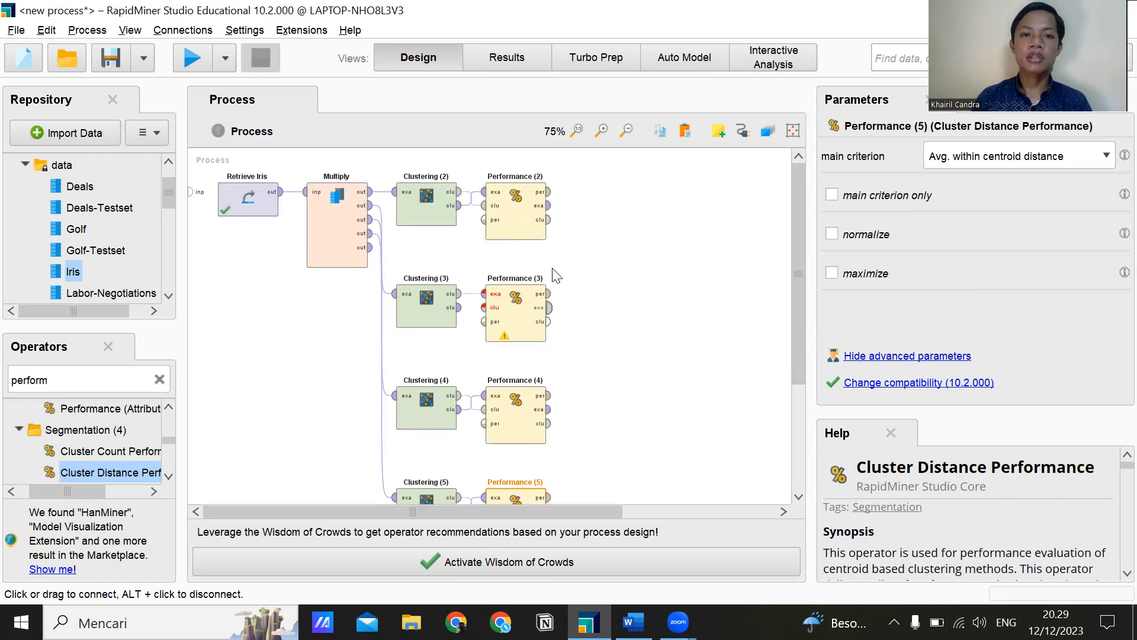
click(545, 200)
drag(549, 200, 792, 191)
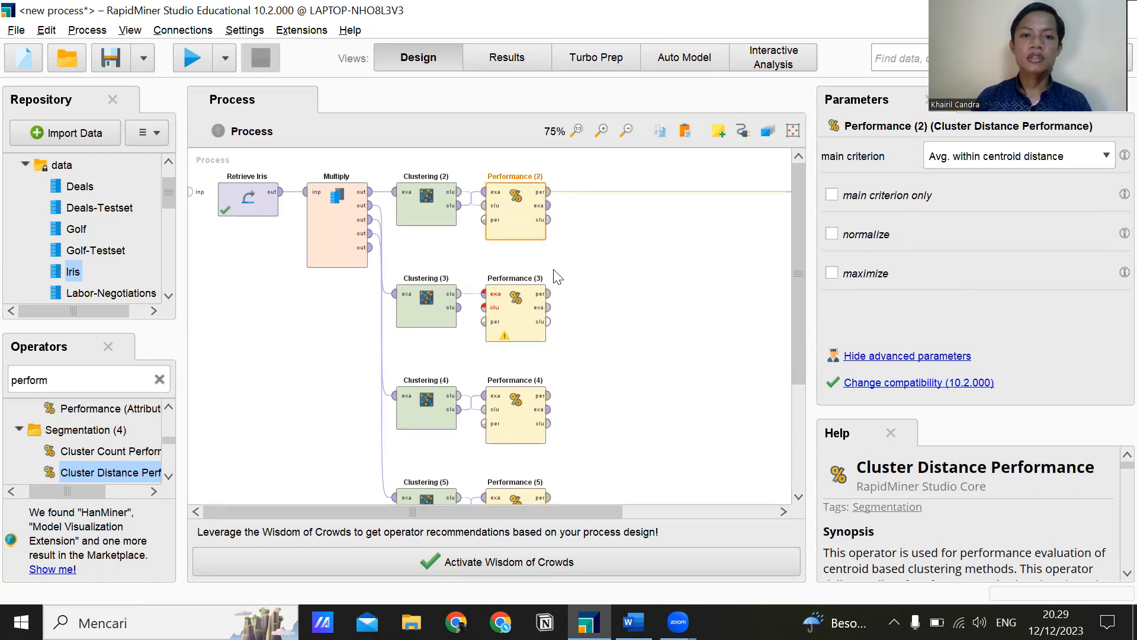
click(553, 302)
click(551, 298)
scroll(565, 335, down, 2)
double_click(551, 344)
double_click(548, 444)
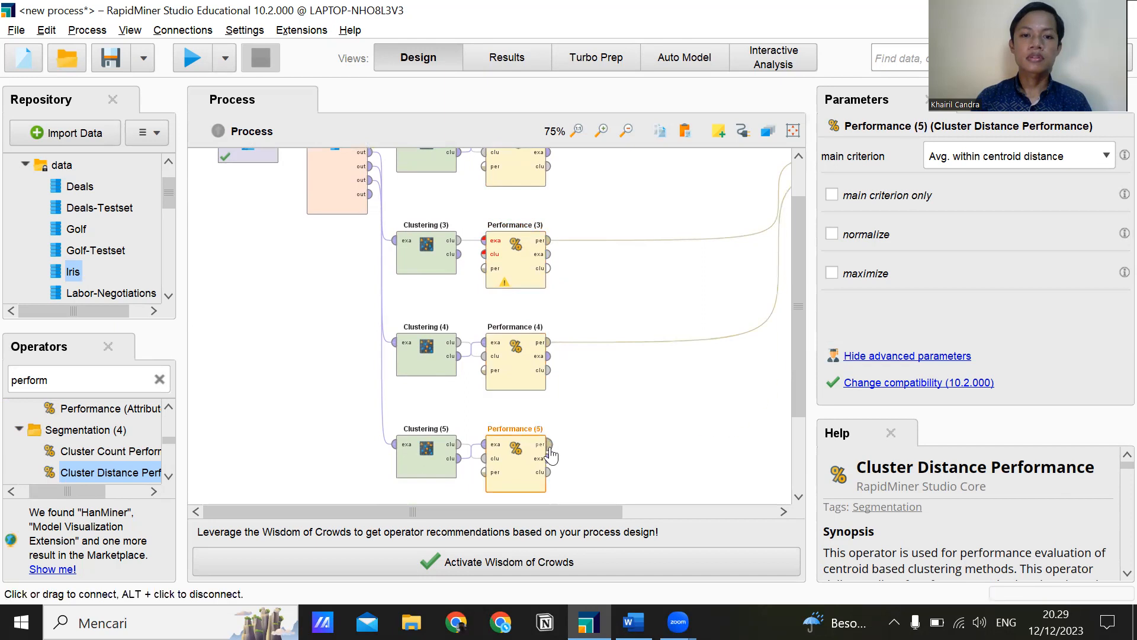
scroll(531, 365, up, 2)
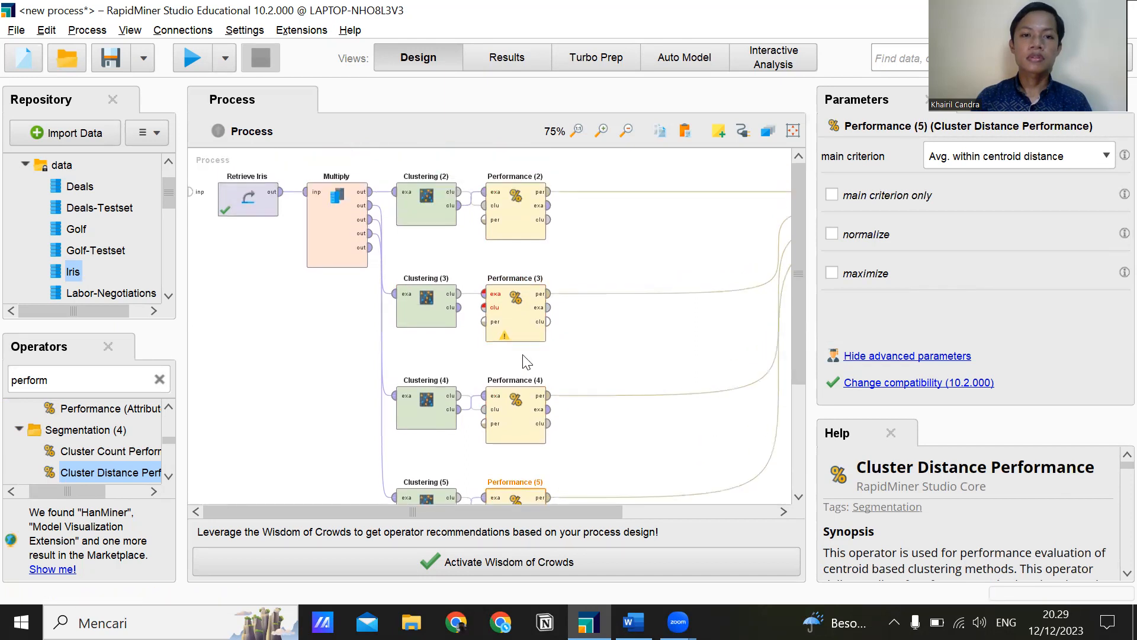
Save the process as iris-k-means in the processes folder of the Local Repository.
click(604, 363)
key(ctrl+s)
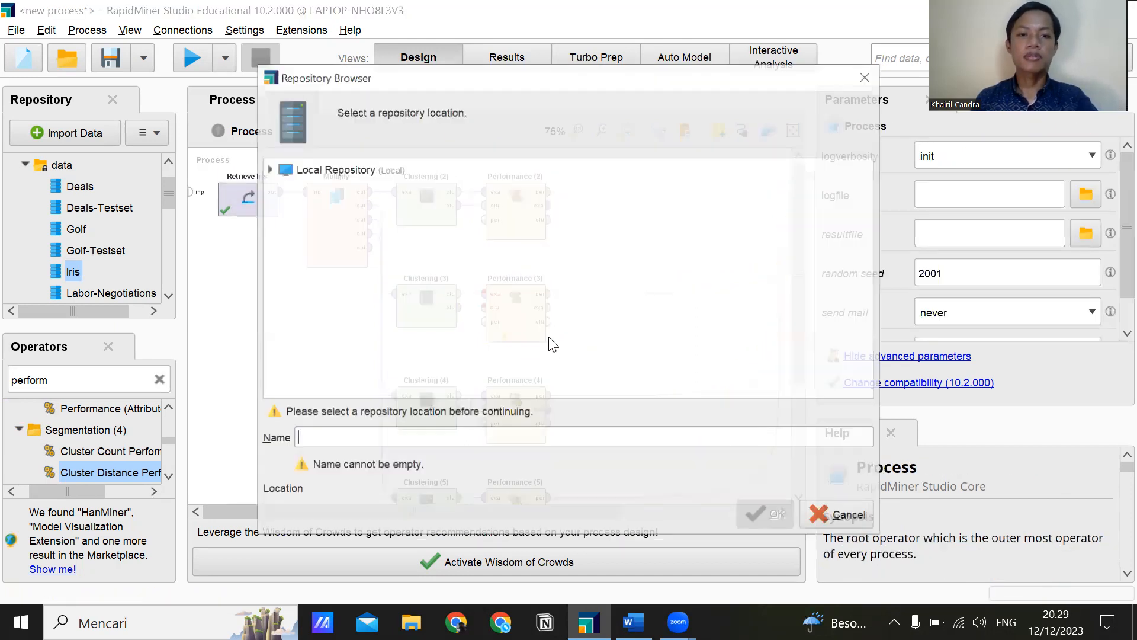
click(270, 169)
click(270, 170)
click(269, 169)
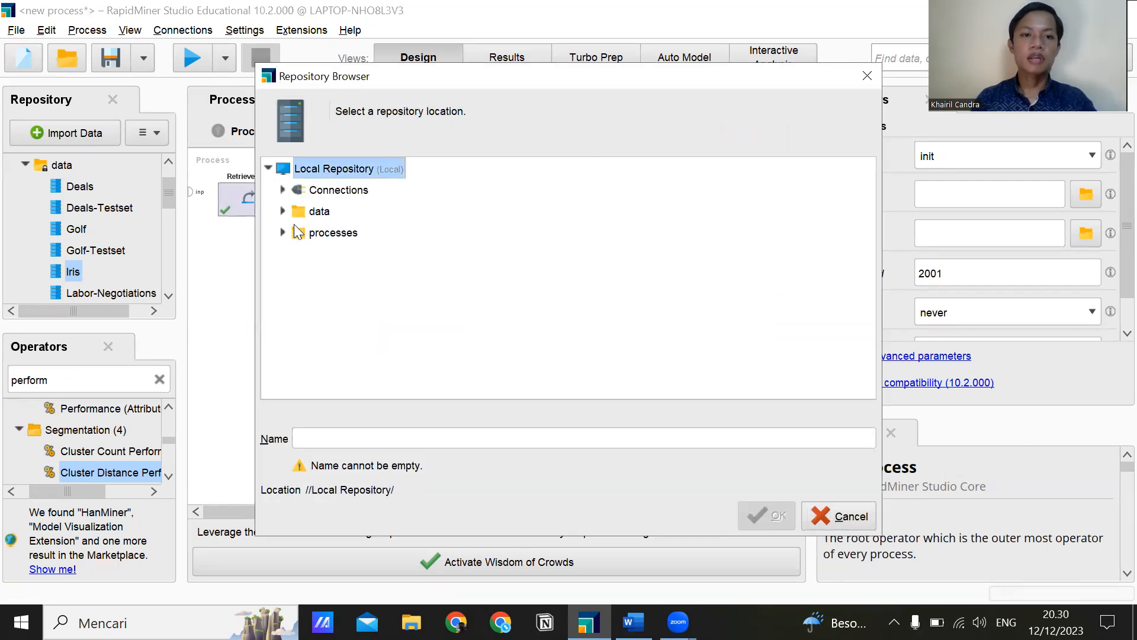
click(296, 232)
click(326, 436)
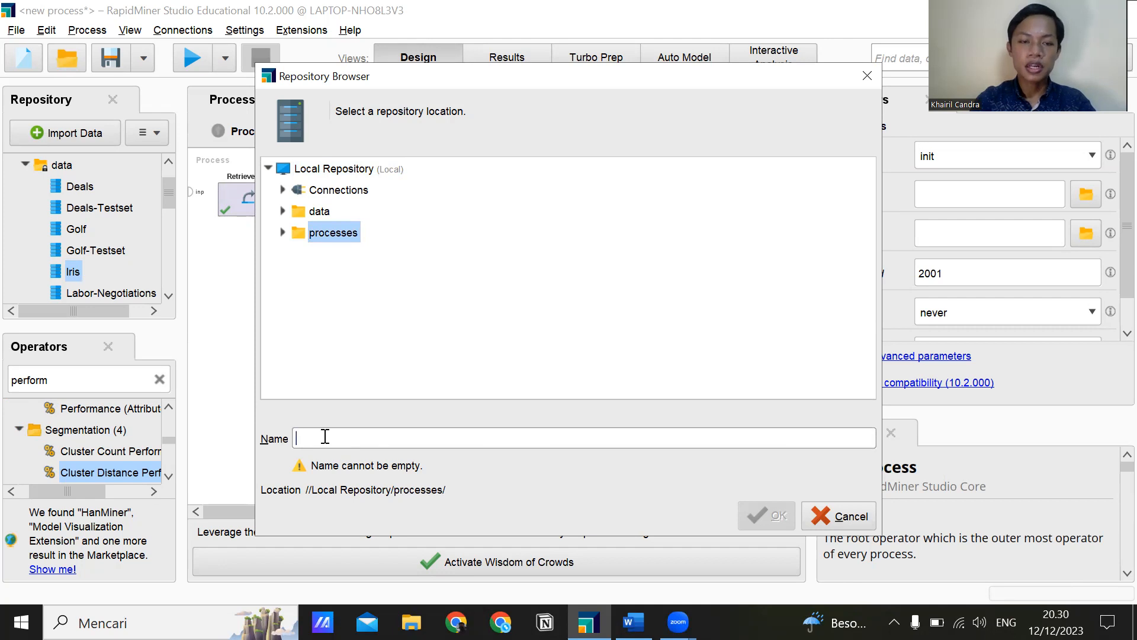
text(iris)
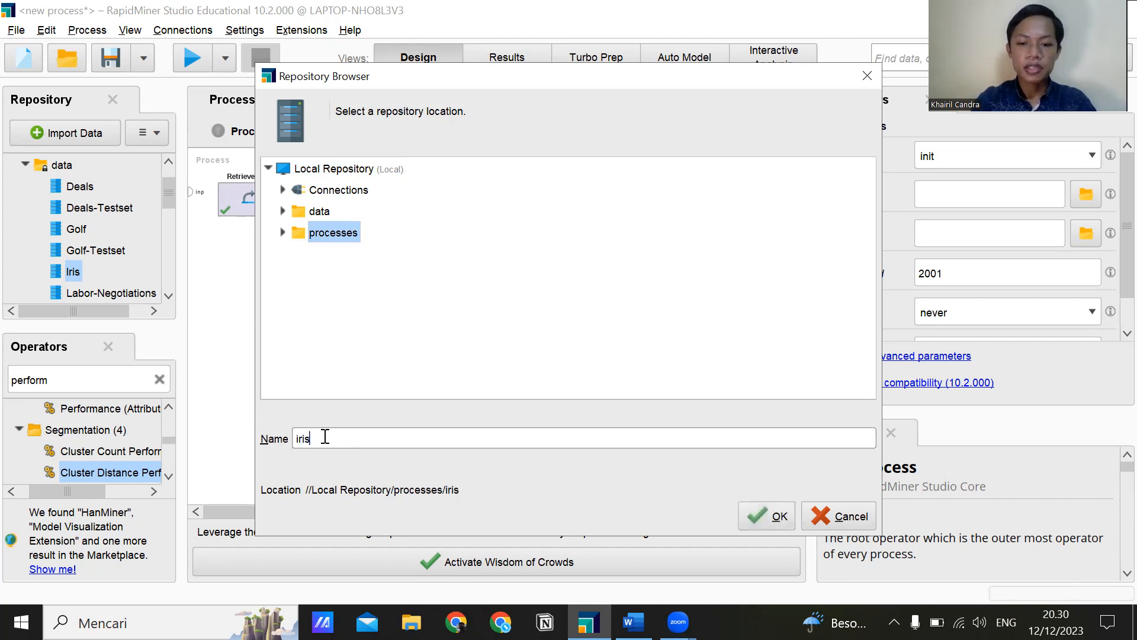
text(-k-mean)
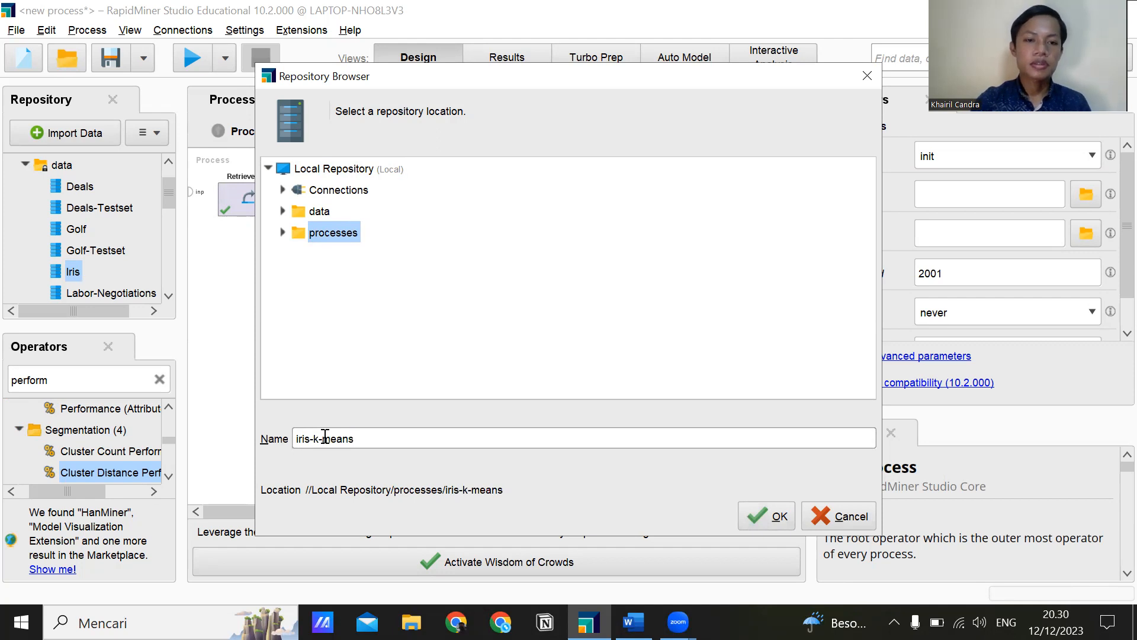
text(s)
key(Return)
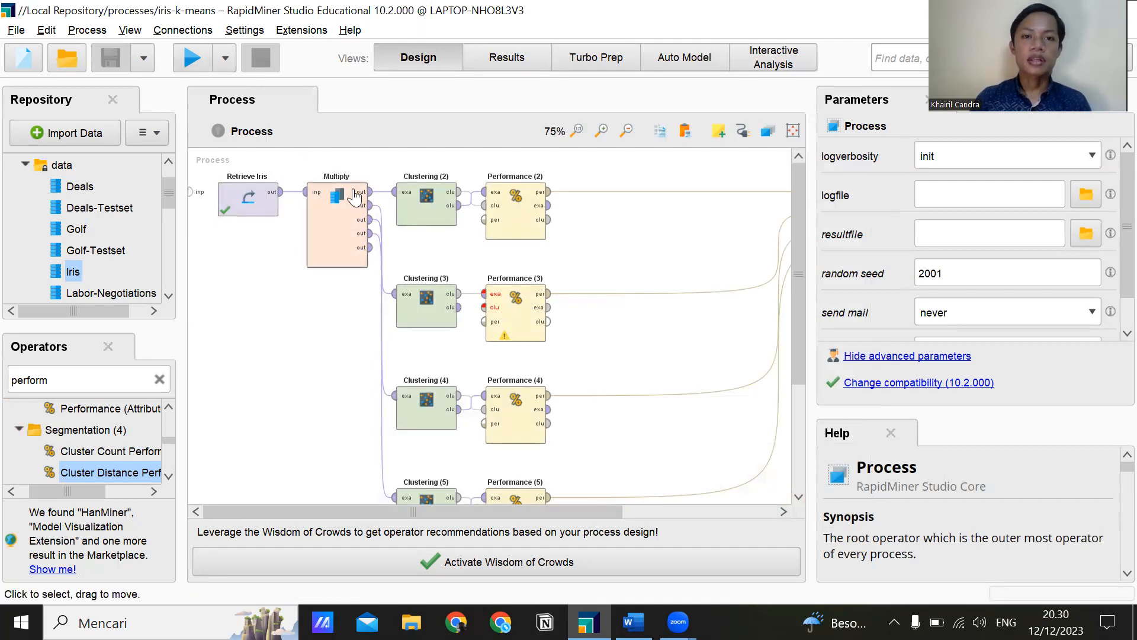
Set k to 2 for Clustering (2) and to 3 for Clustering (3).
click(417, 217)
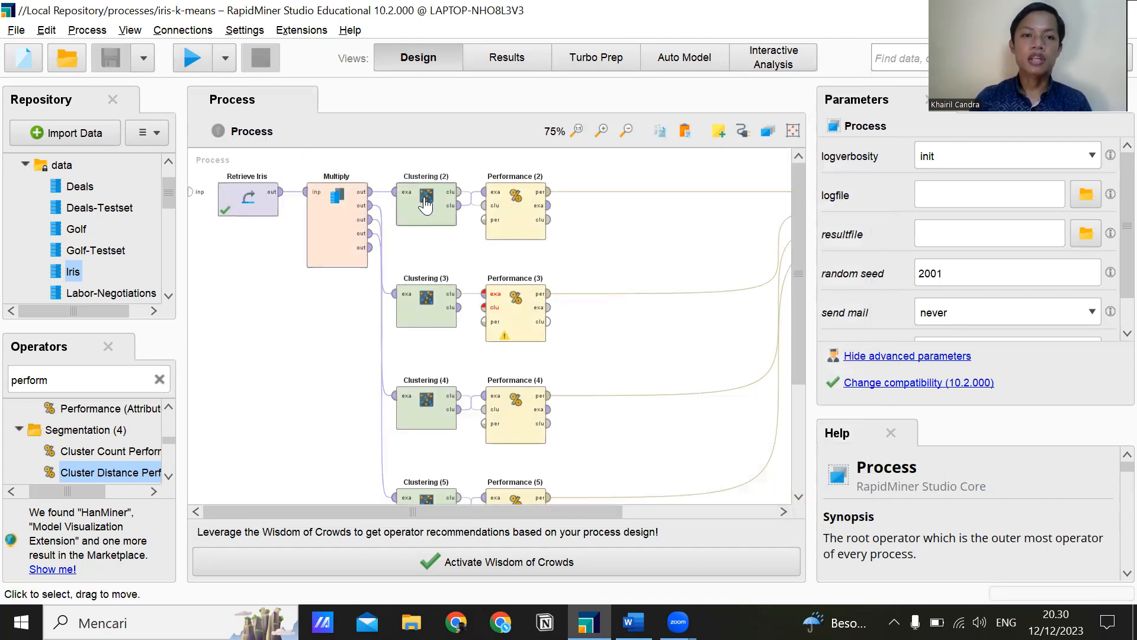
click(1031, 273)
double_click(971, 276)
text(2)
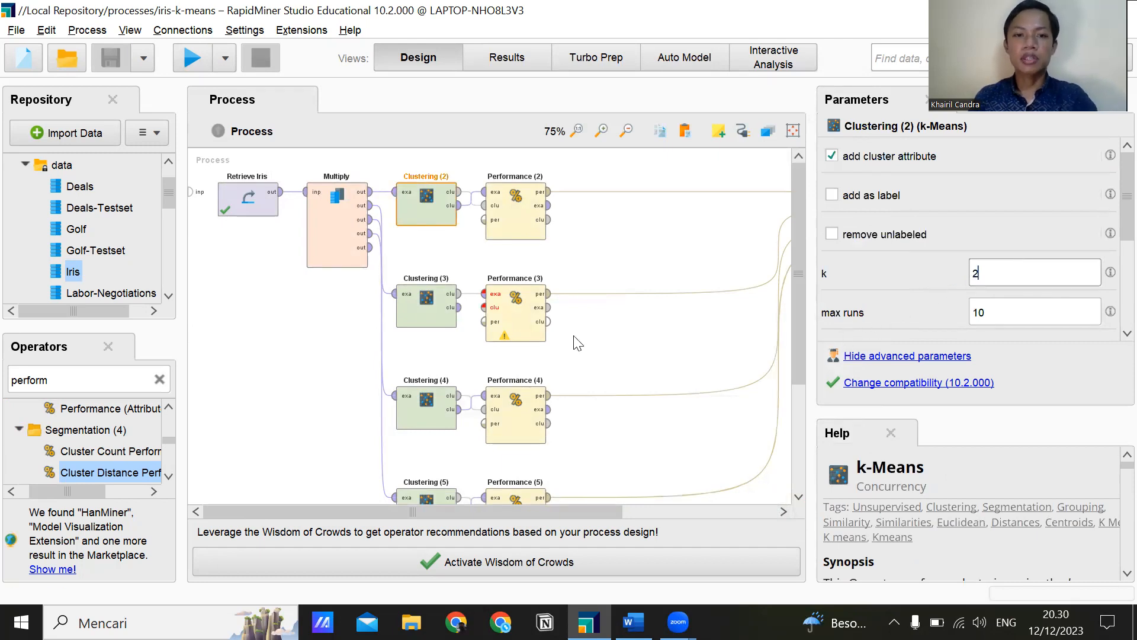
click(430, 307)
double_click(975, 274)
text(3)
Set k to 4 for Clustering (4).
click(461, 418)
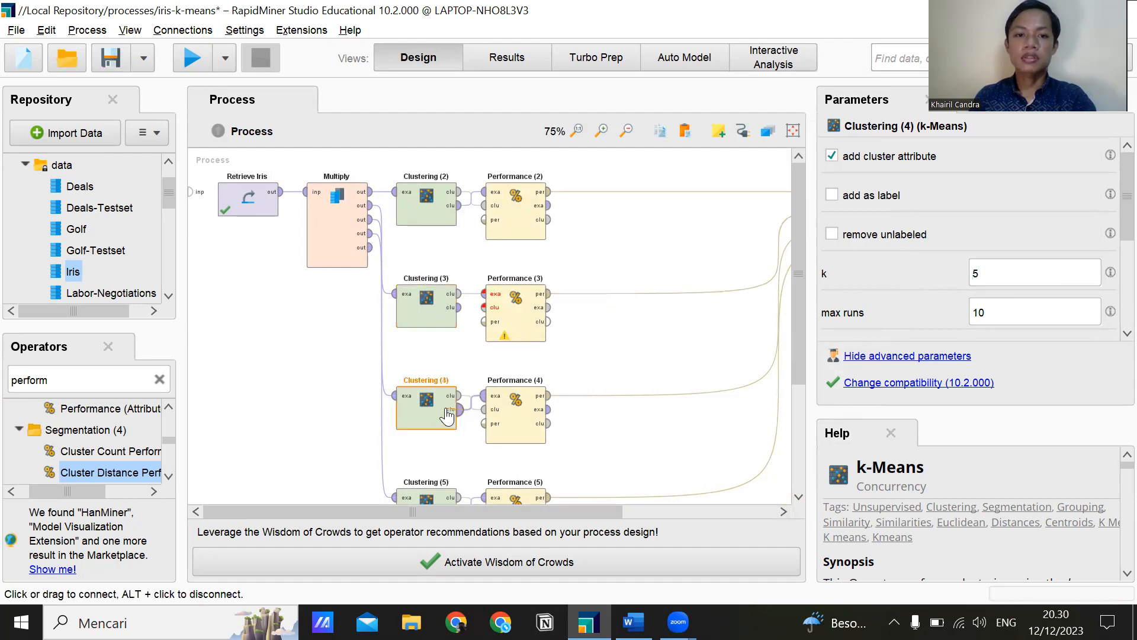
double_click(975, 273)
text(4)
click(459, 409)
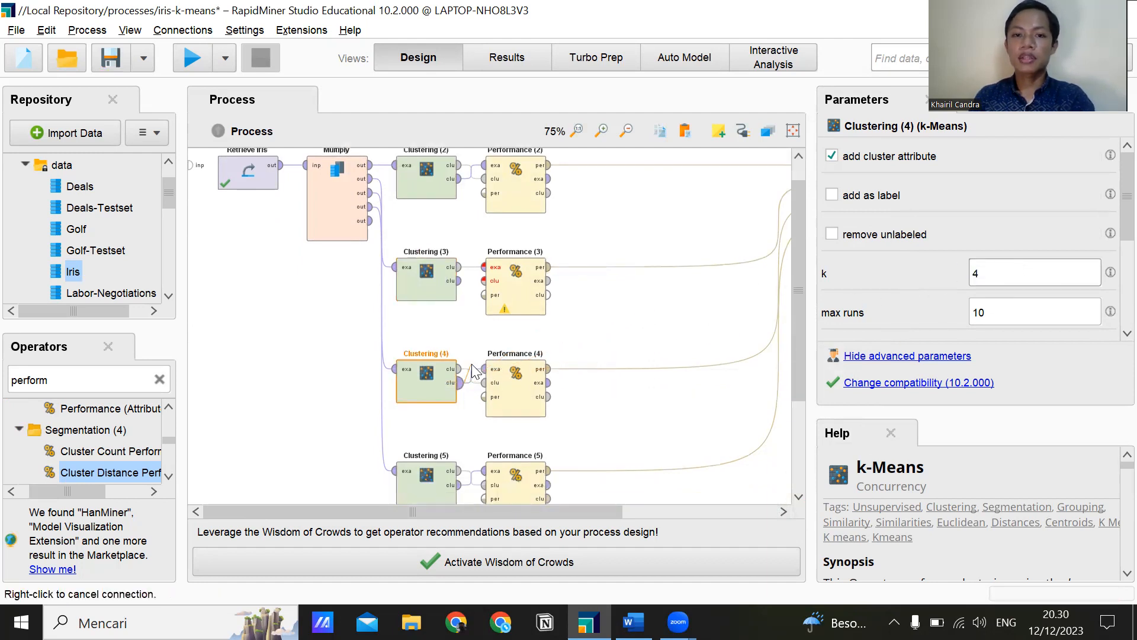
Check the k value of Clustering (5) and save the process.
scroll(439, 379, down, 5)
click(436, 373)
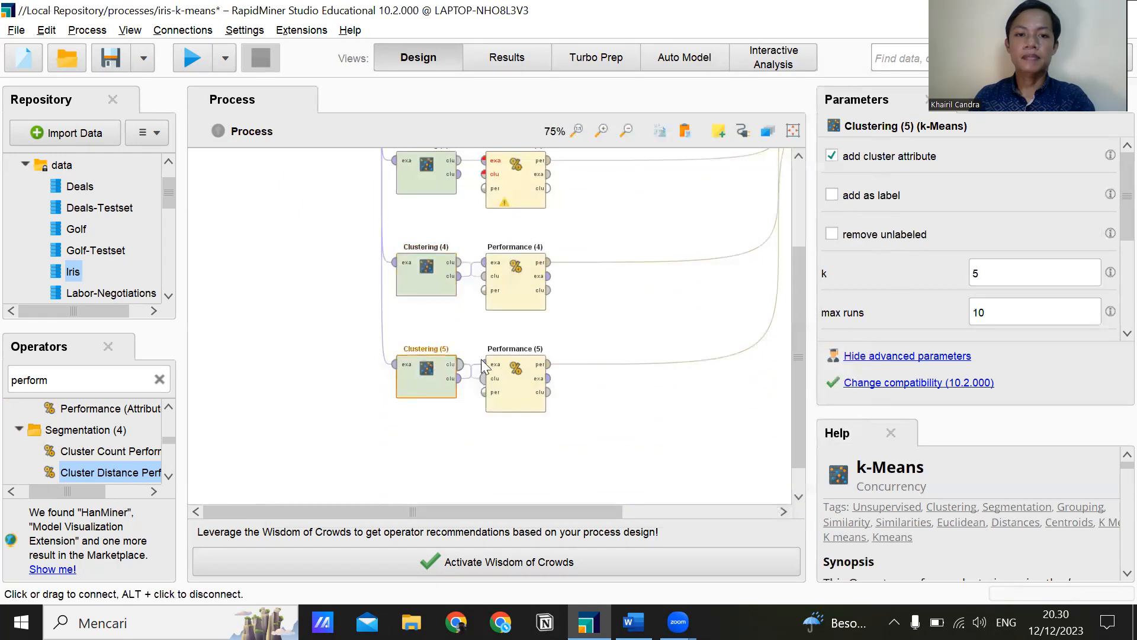
scroll(600, 343, up, 4)
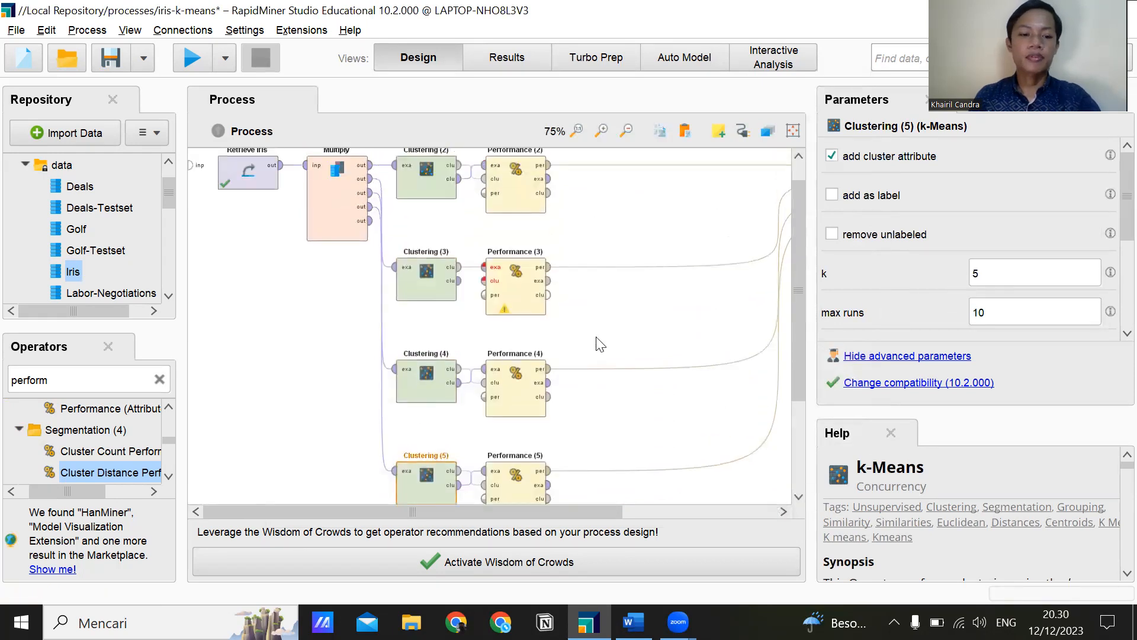
key(ctrl+s)
scroll(593, 335, up, 1)
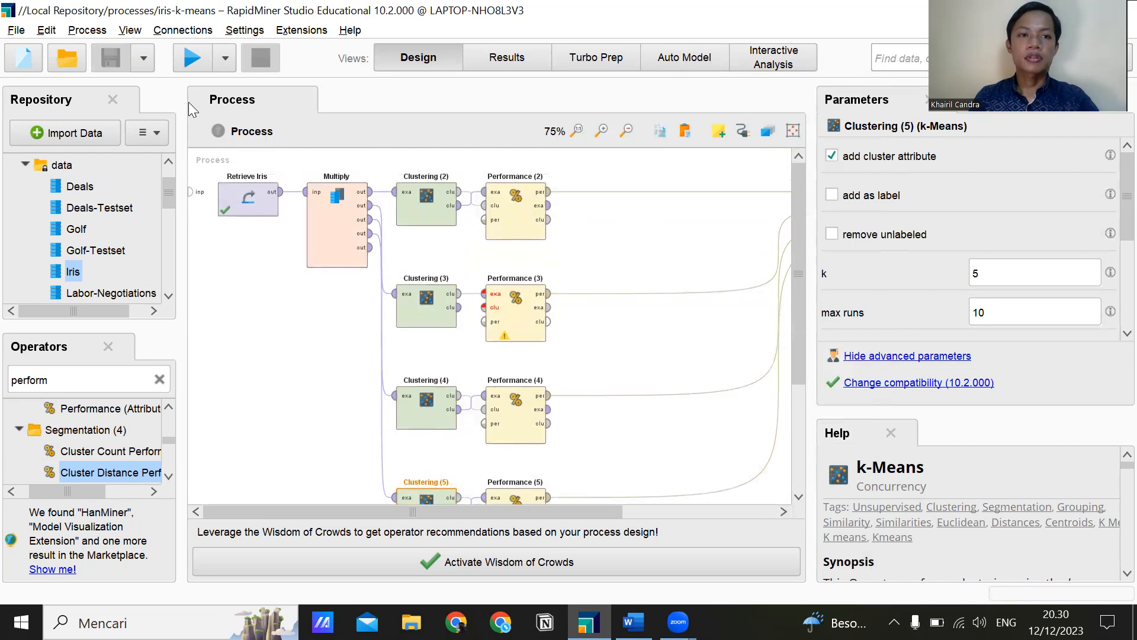
Connect both Clustering (3) outputs to the example set and cluster model inputs of Performance (3), and run the saved process.
click(203, 62)
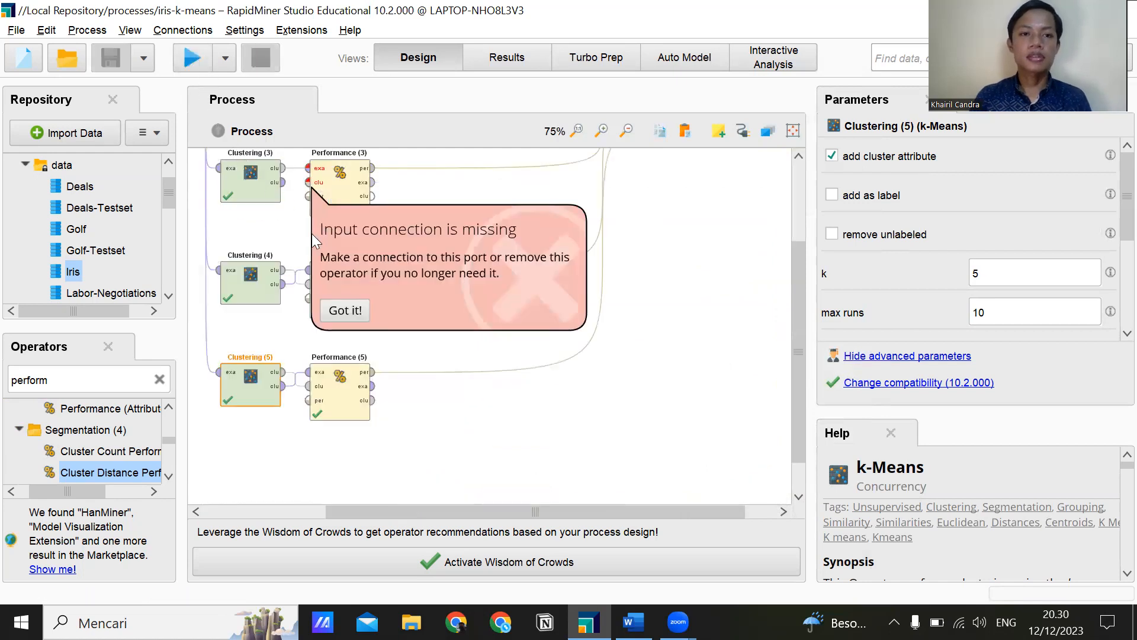
click(295, 169)
mouse_move(283, 170)
mouse_down()
mouse_move(308, 187)
mouse_move(279, 201)
mouse_move(284, 188)
mouse_up()
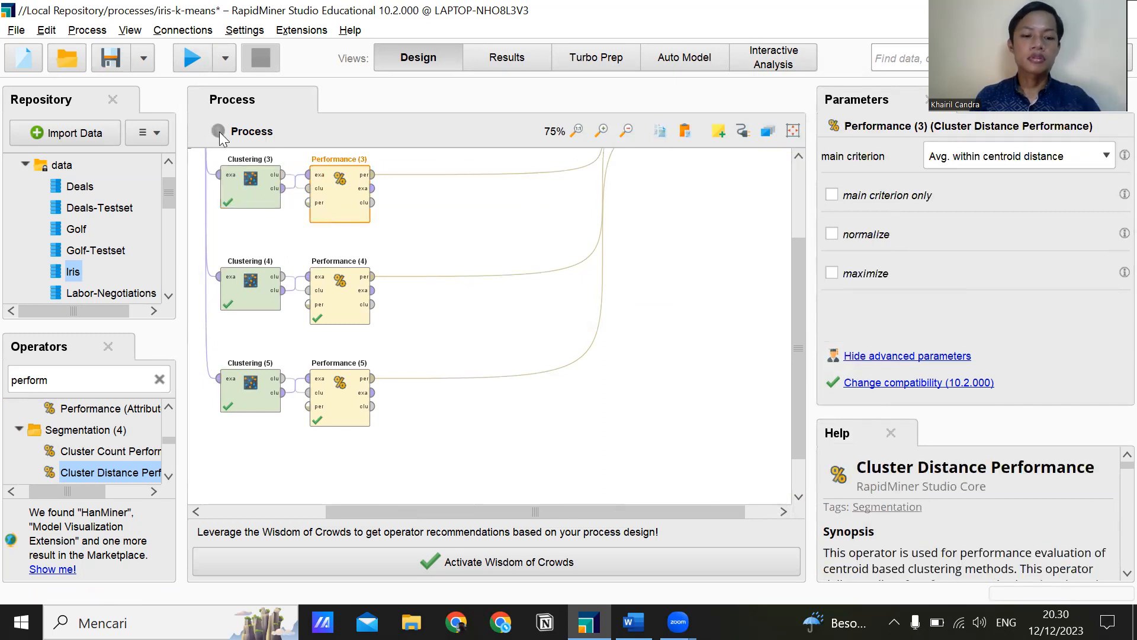
key(ctrl+s)
click(185, 62)
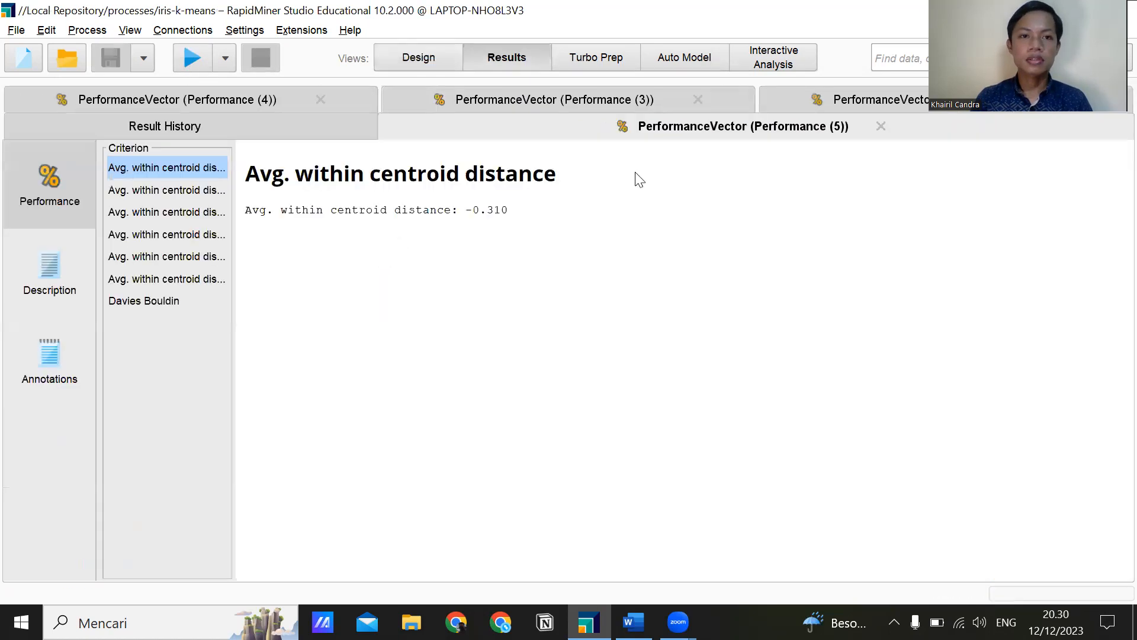
Look up the Davies Bouldin result of Performance (2) and enter 0.405 for K-Means with K 2 in the Word table.
click(810, 106)
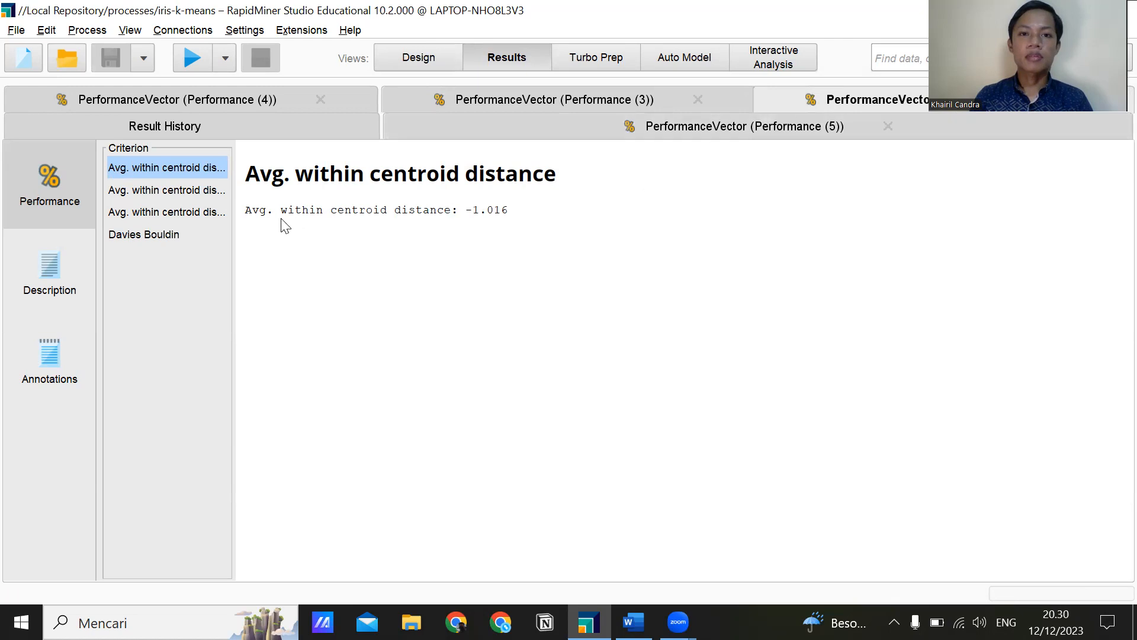
click(184, 235)
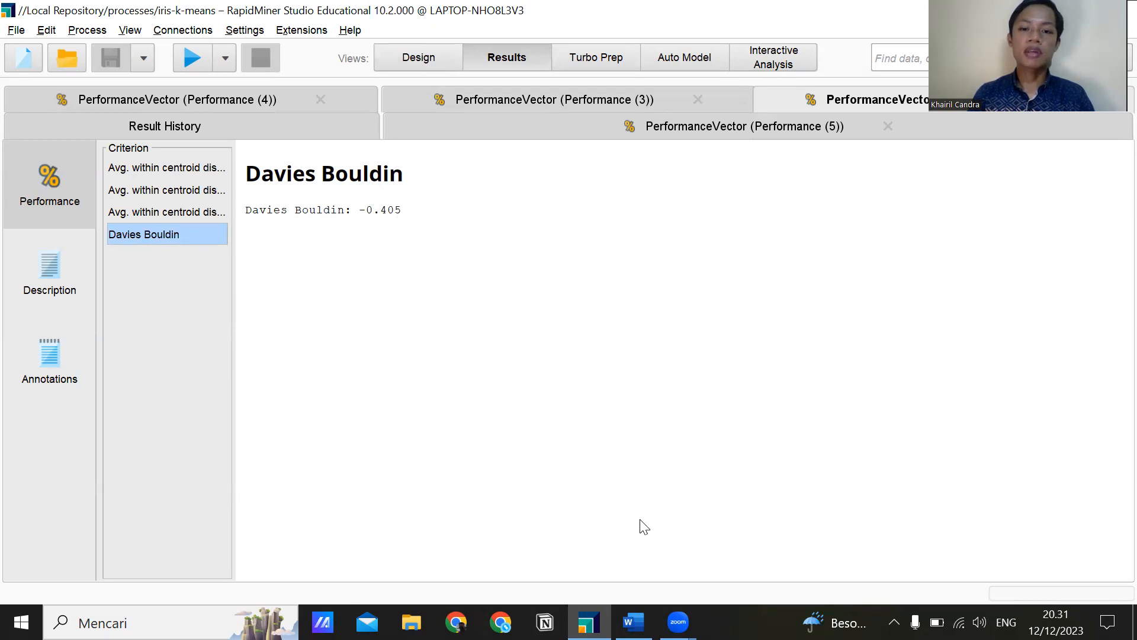
key(alt+Tab)
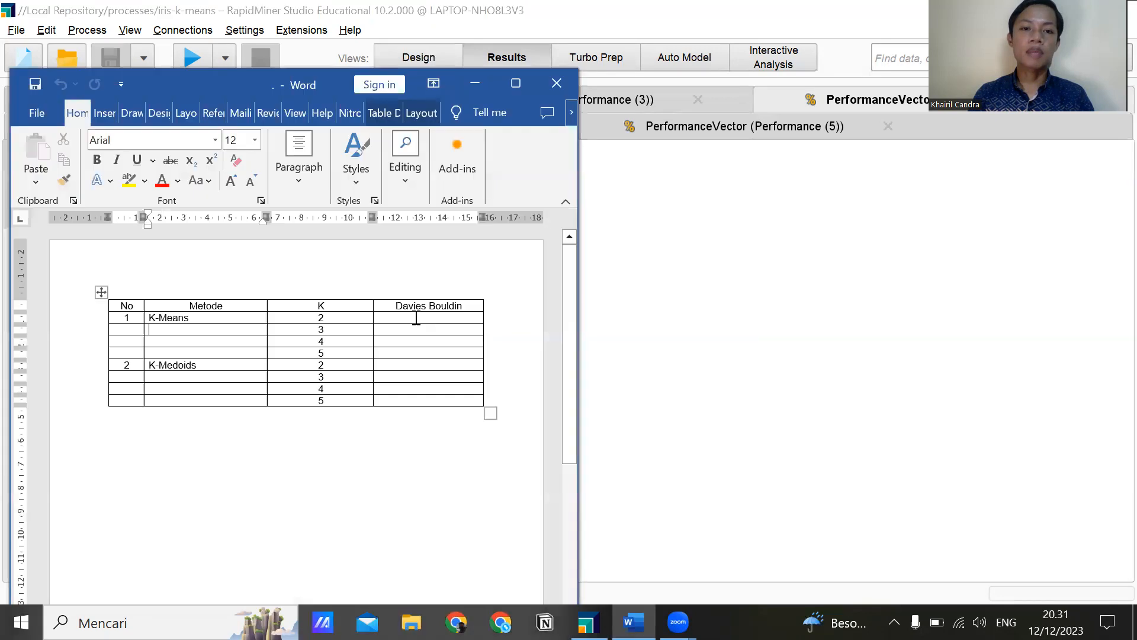
text(0)
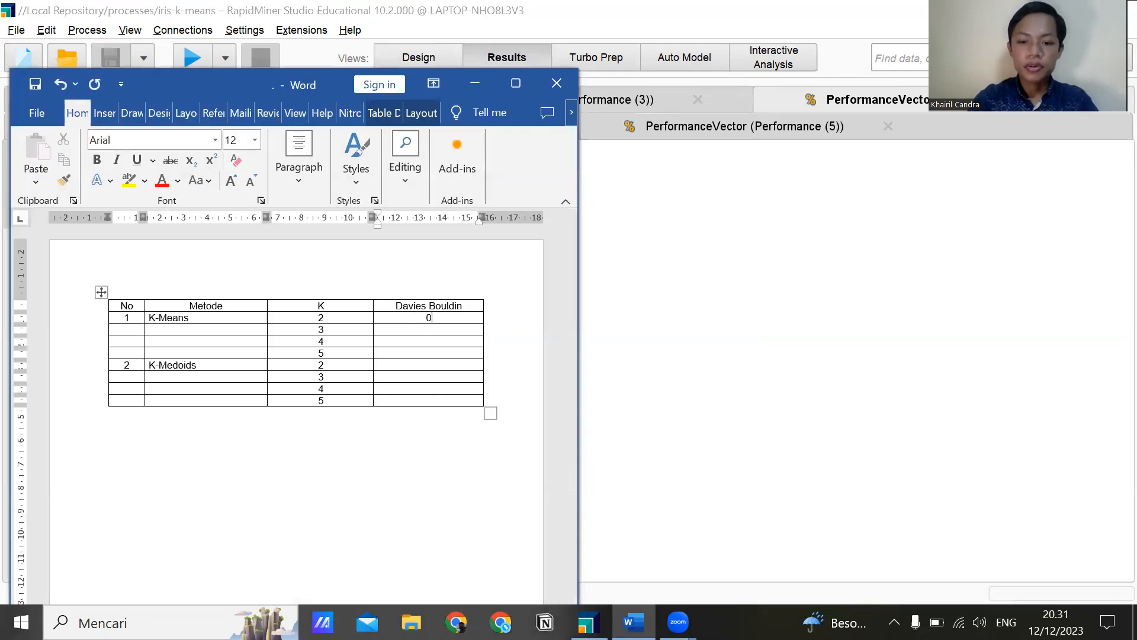
text(.405)
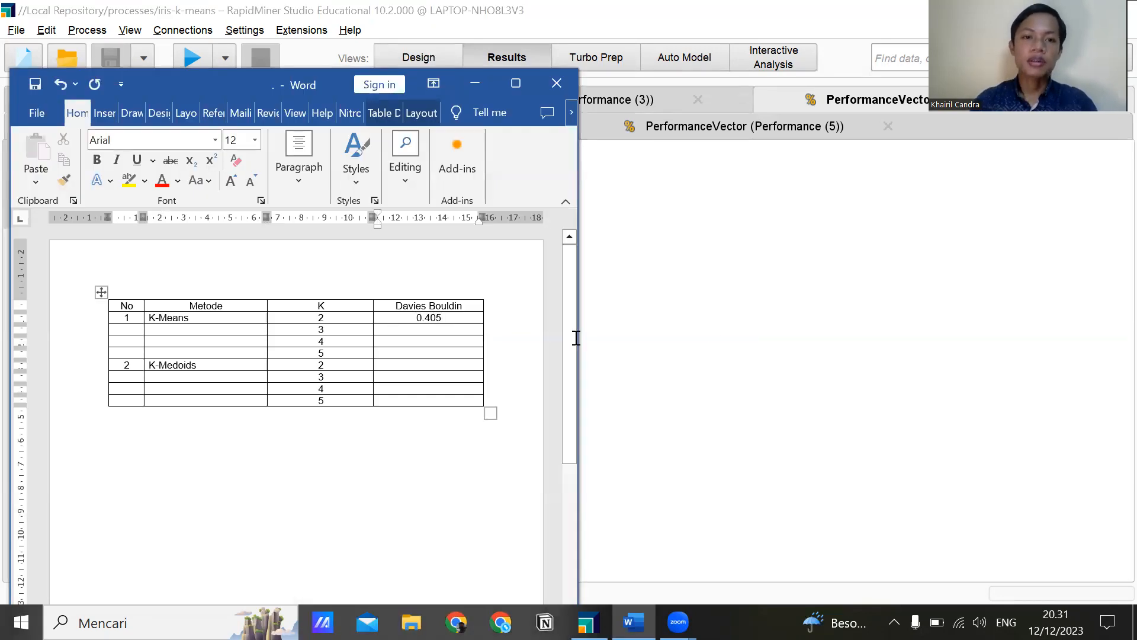
Look up Performance (3)'s Davies Bouldin result in RapidMiner and enter 0.666 for K-Means with K 3 in the Word table.
click(747, 320)
click(615, 105)
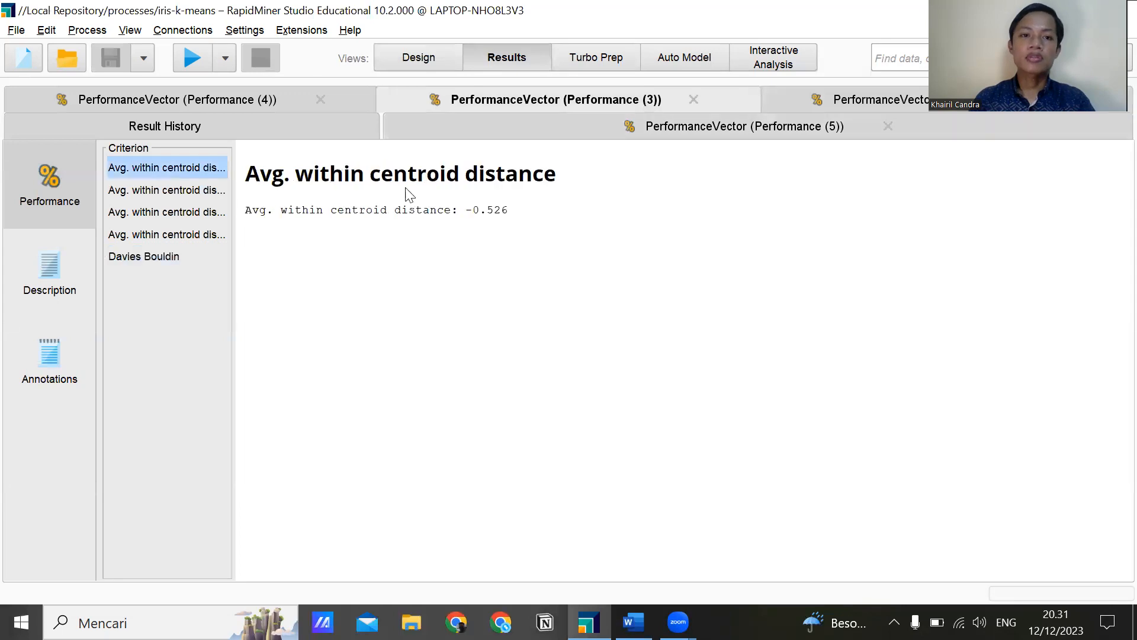
click(175, 260)
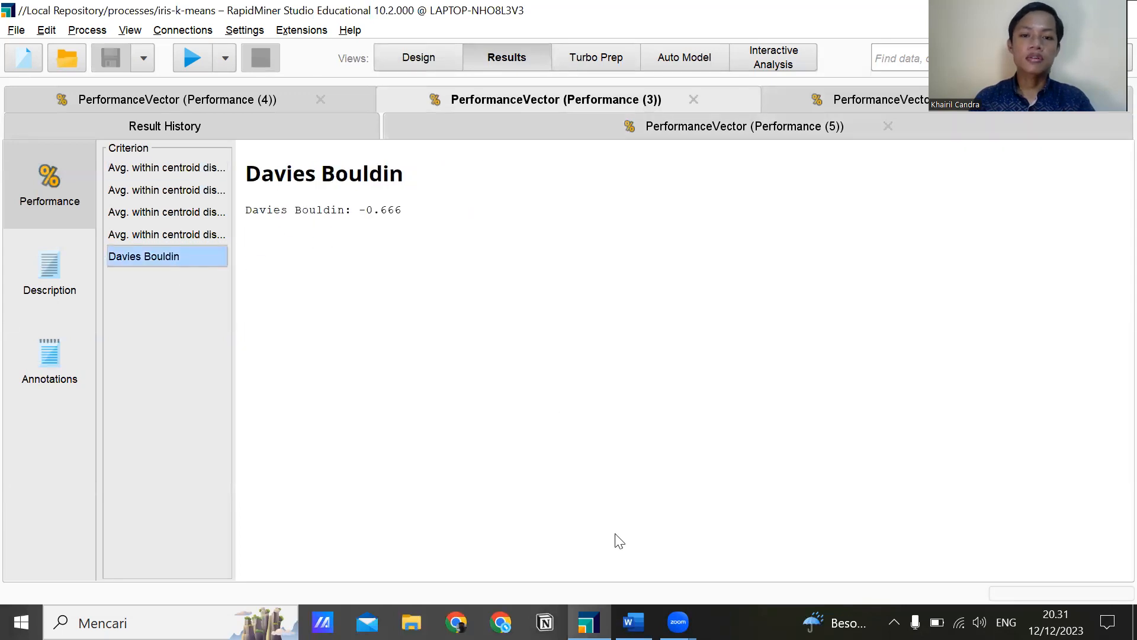
key(alt+Tab)
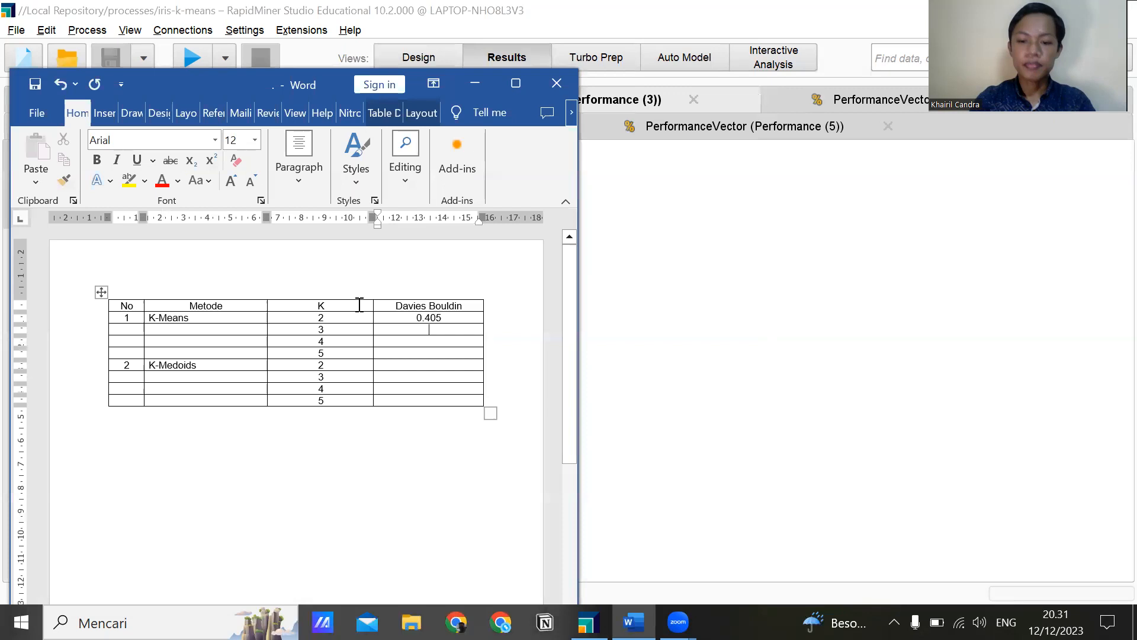
text(666)
Look up Performance (4)'s Davies Bouldin result in RapidMiner and enter 0.754 for K-Means with K 4 in the Word table.
key(alt+Tab)
click(281, 105)
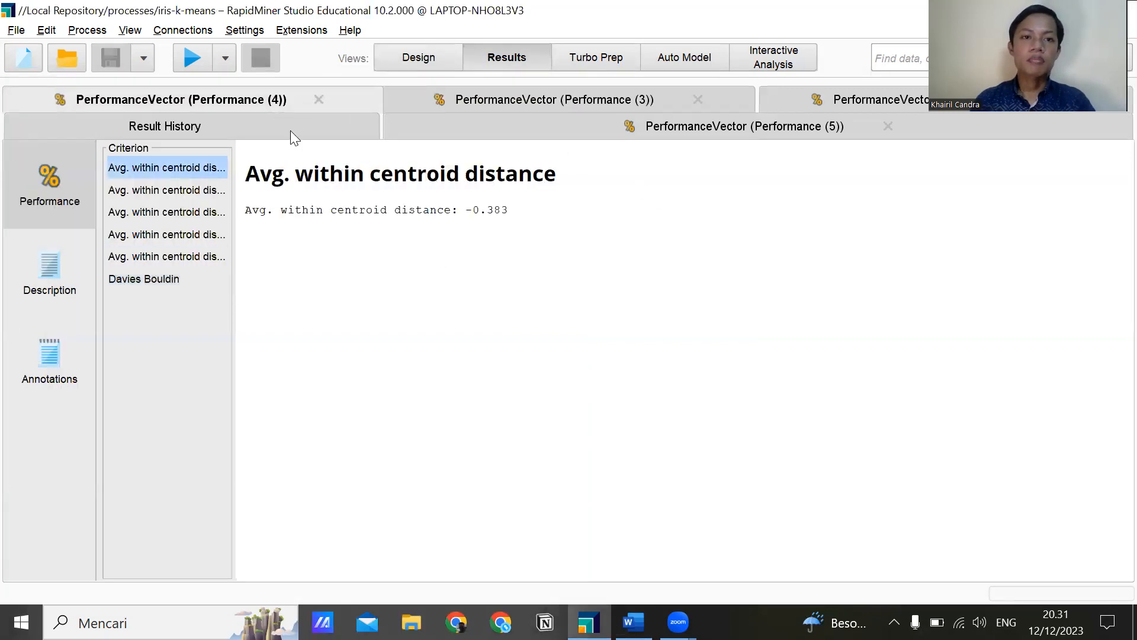
click(189, 278)
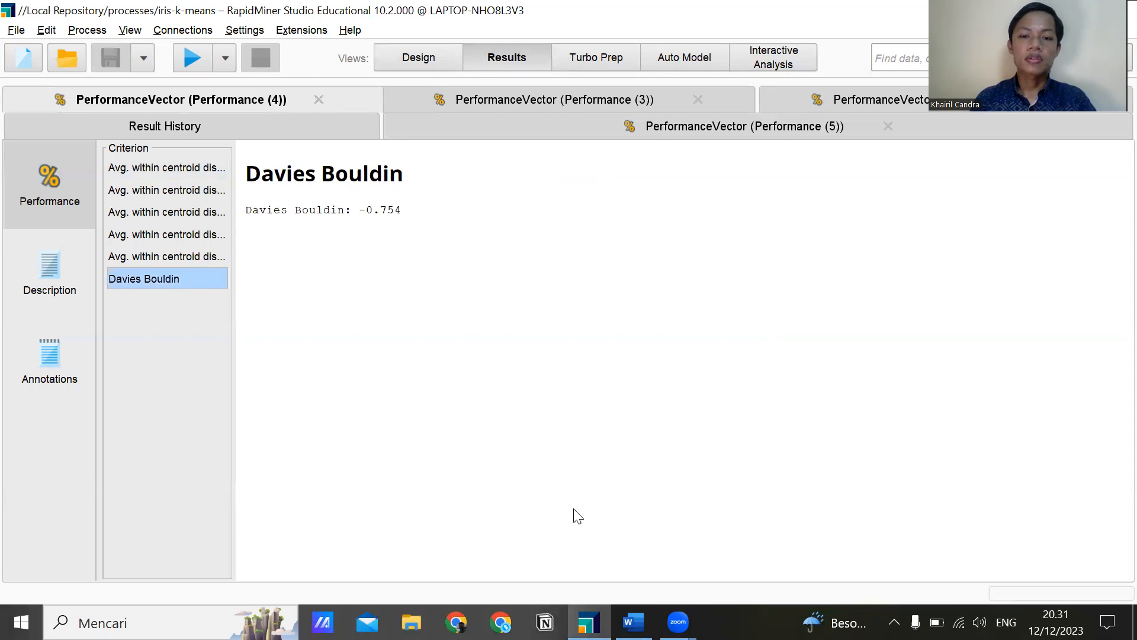
click(633, 622)
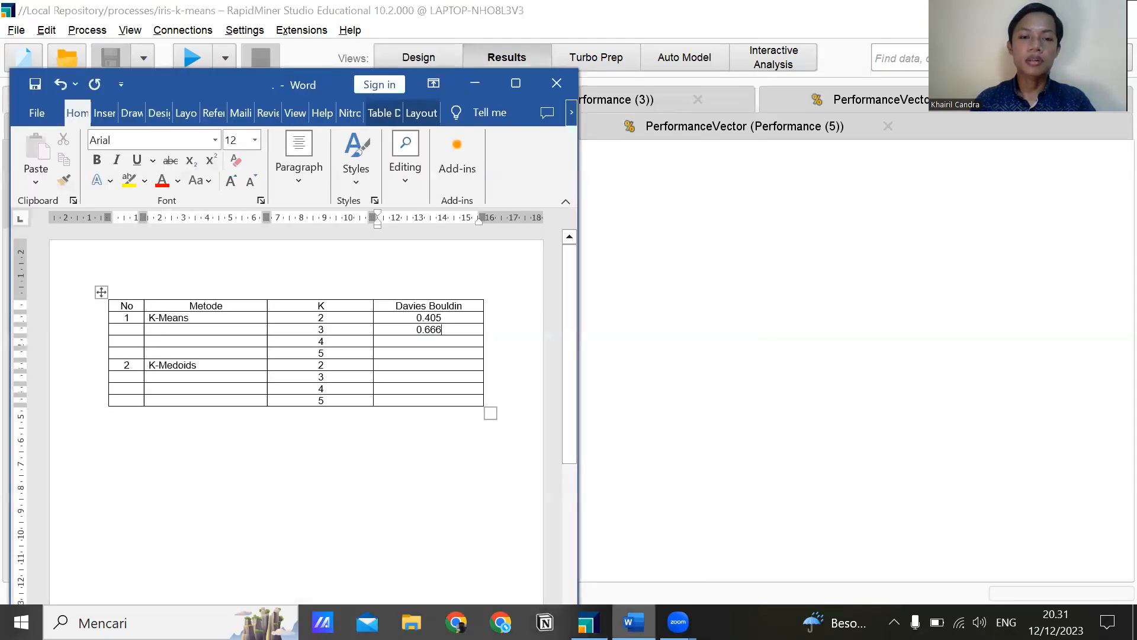
text(0)
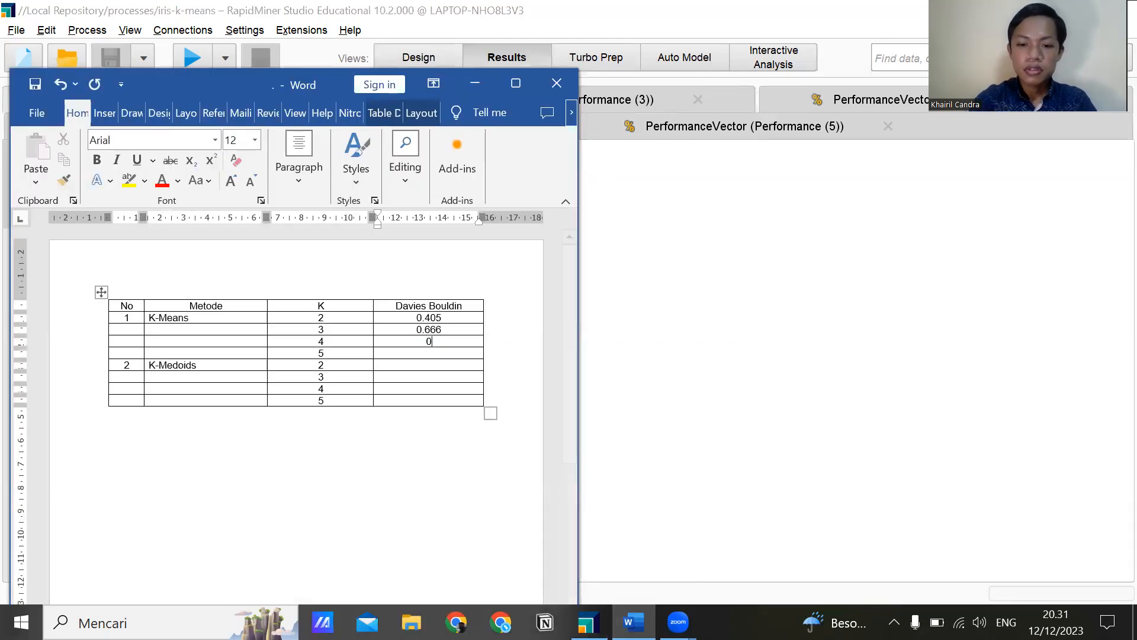
text(.075)
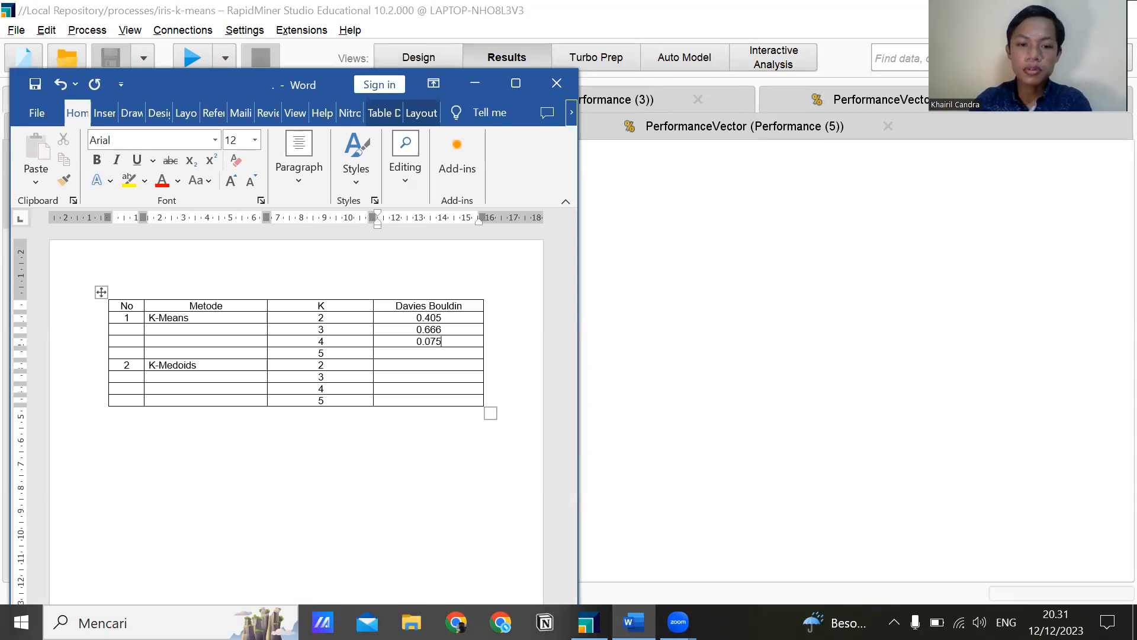
click(680, 401)
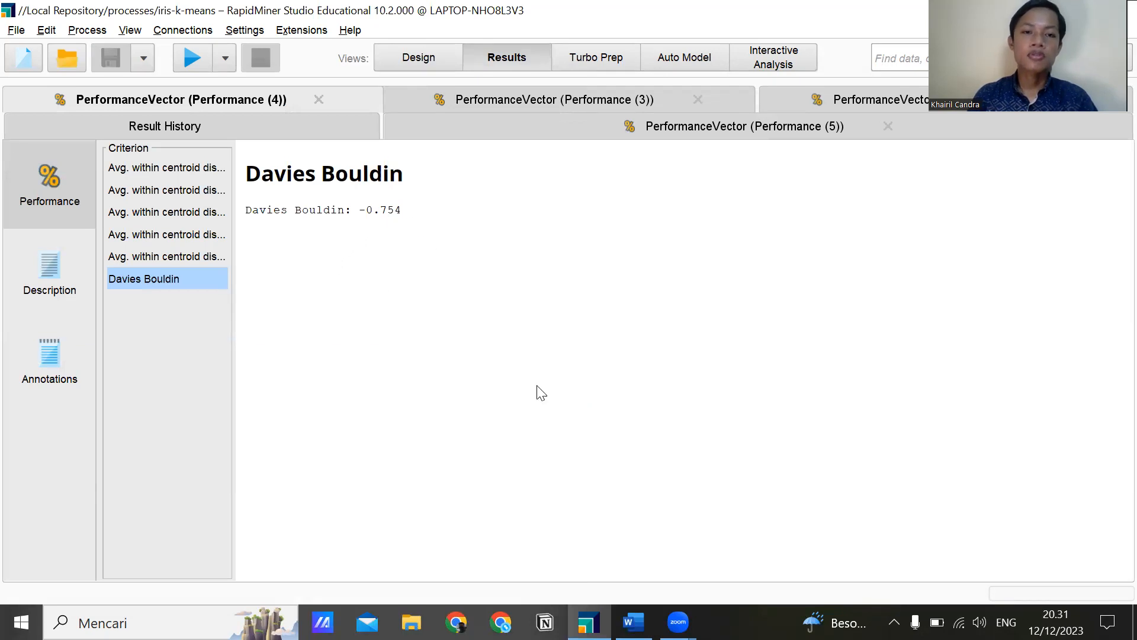
key(alt+Tab)
key(BackSpace)
key(BackSpace)
key(BackSpace)
text(754)
Look up Performance (5)'s Davies Bouldin result in RapidMiner and enter 0.806 for K-Means with K 5 in the Word table.
key(alt+Tab)
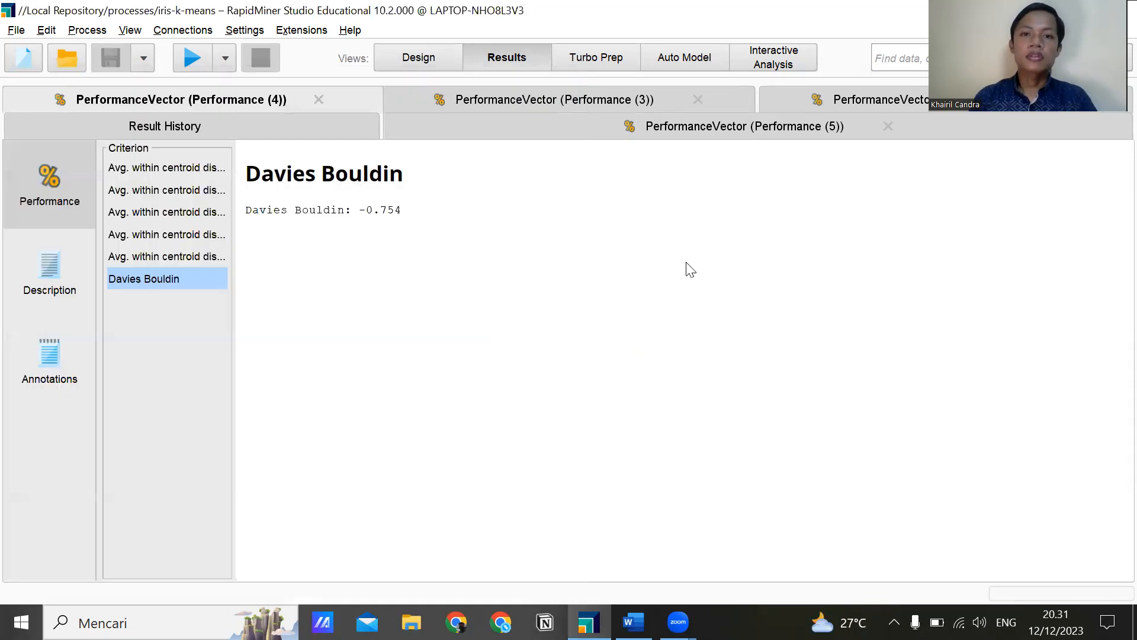
click(673, 130)
click(206, 306)
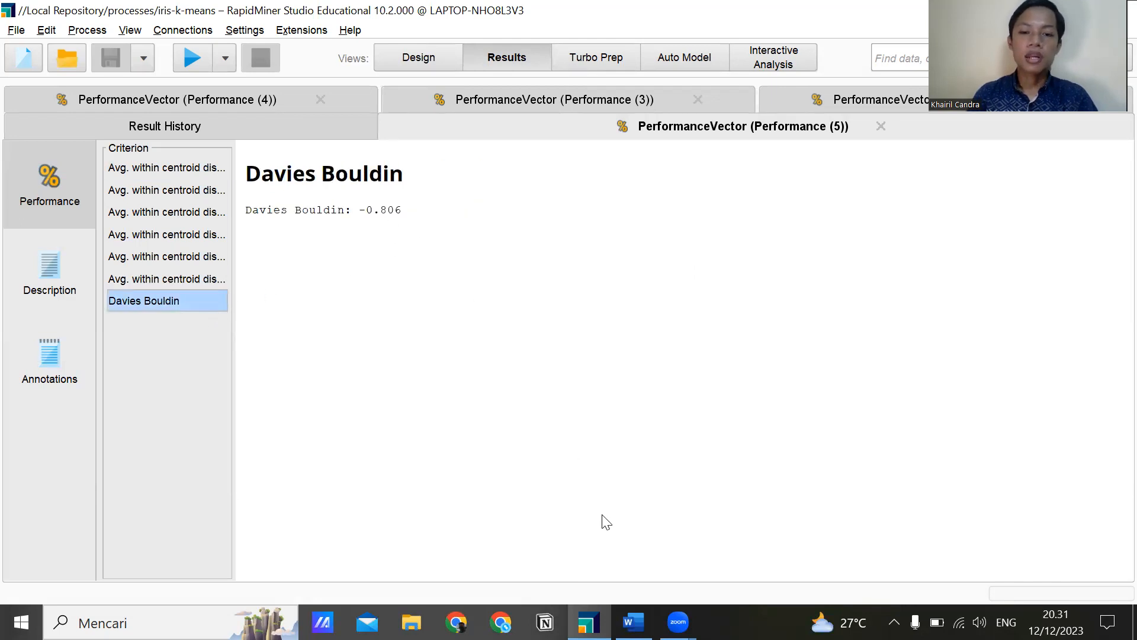
key(alt+Tab)
key(Down)
text(0.806)
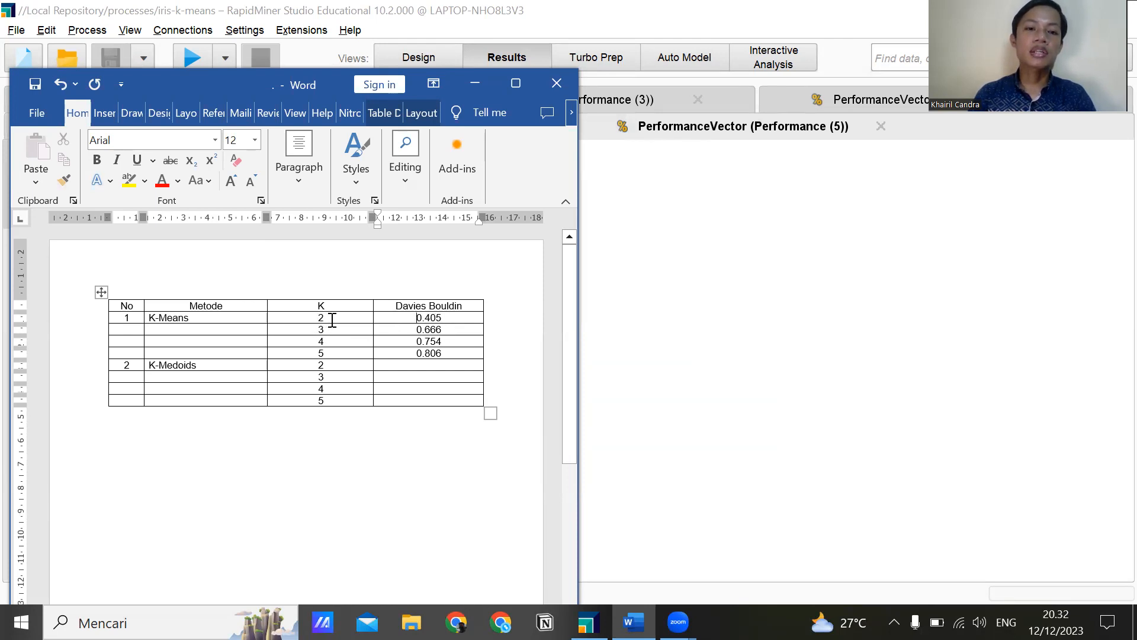
Minimize the Word document and return to the process design in RapidMiner.
click(456, 95)
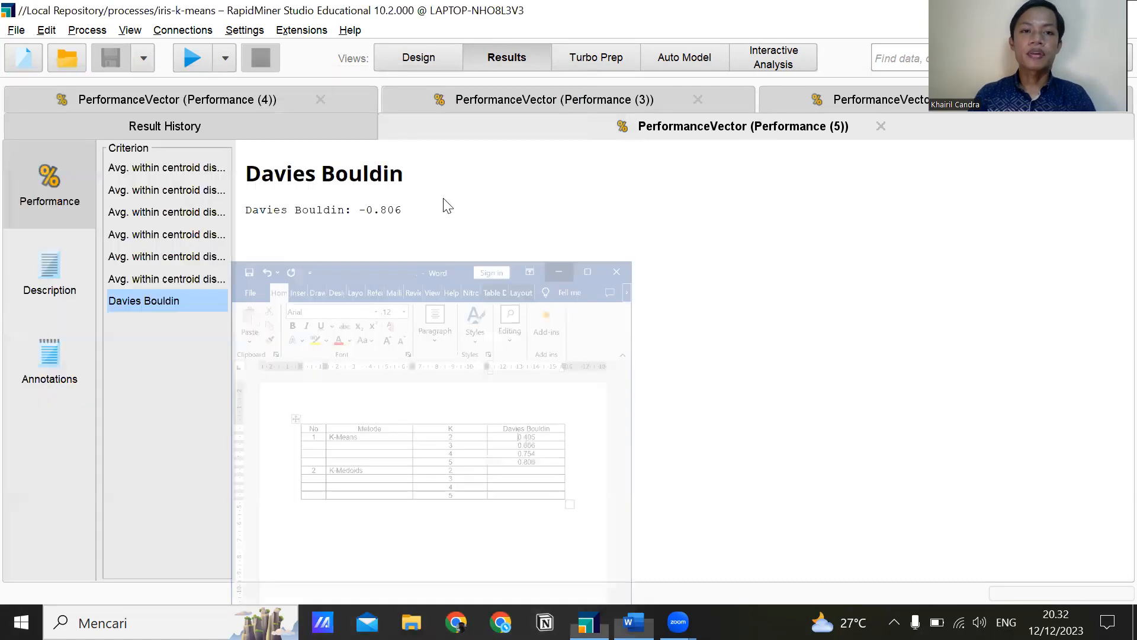
click(420, 66)
click(573, 290)
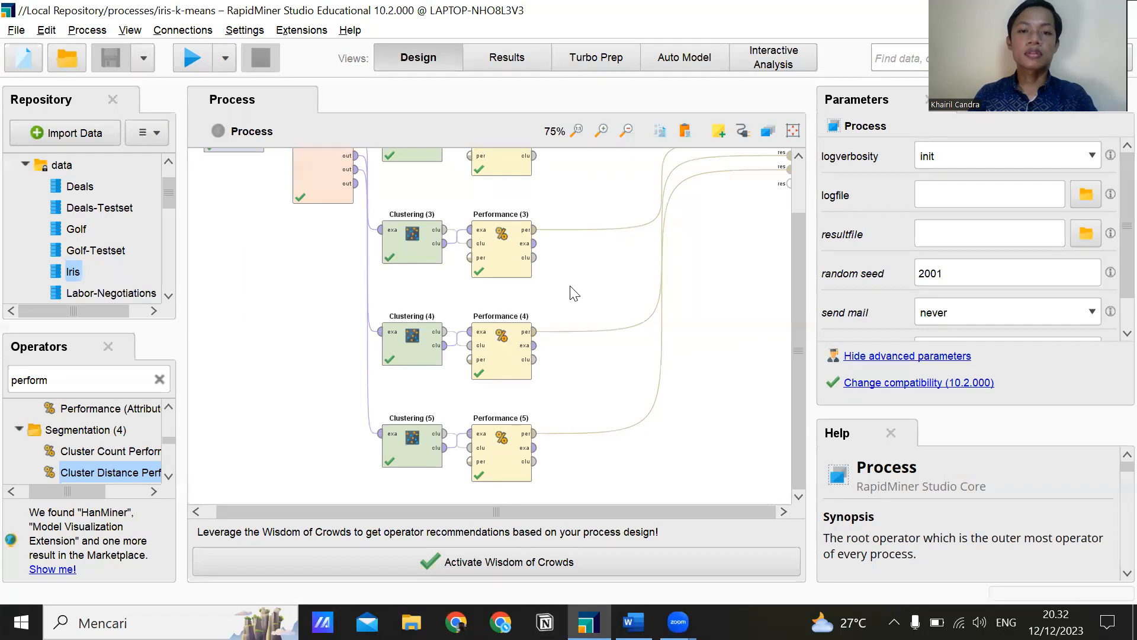
scroll(551, 286, up, 3)
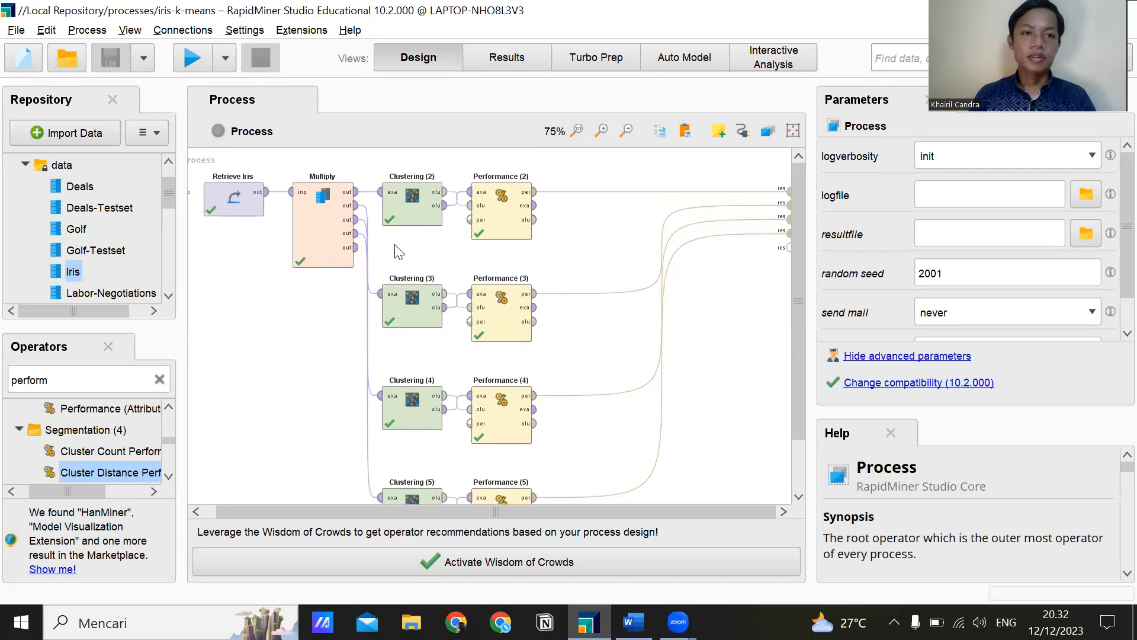
Save a copy of the process as iris-k-medoids in the processes folder of the Local Repository.
click(16, 30)
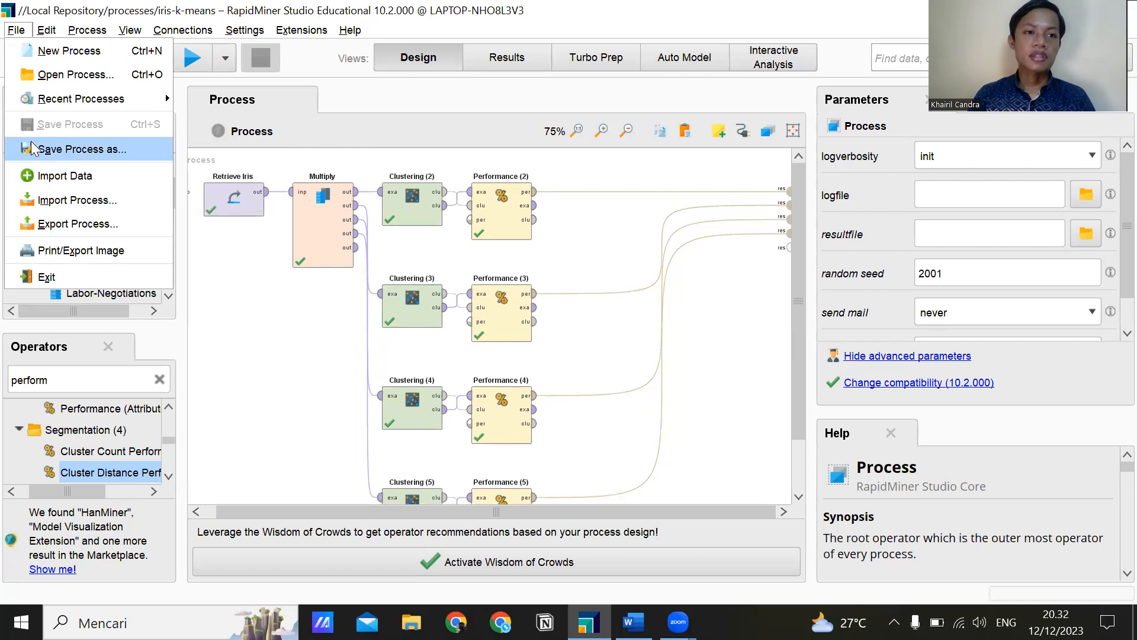
click(34, 149)
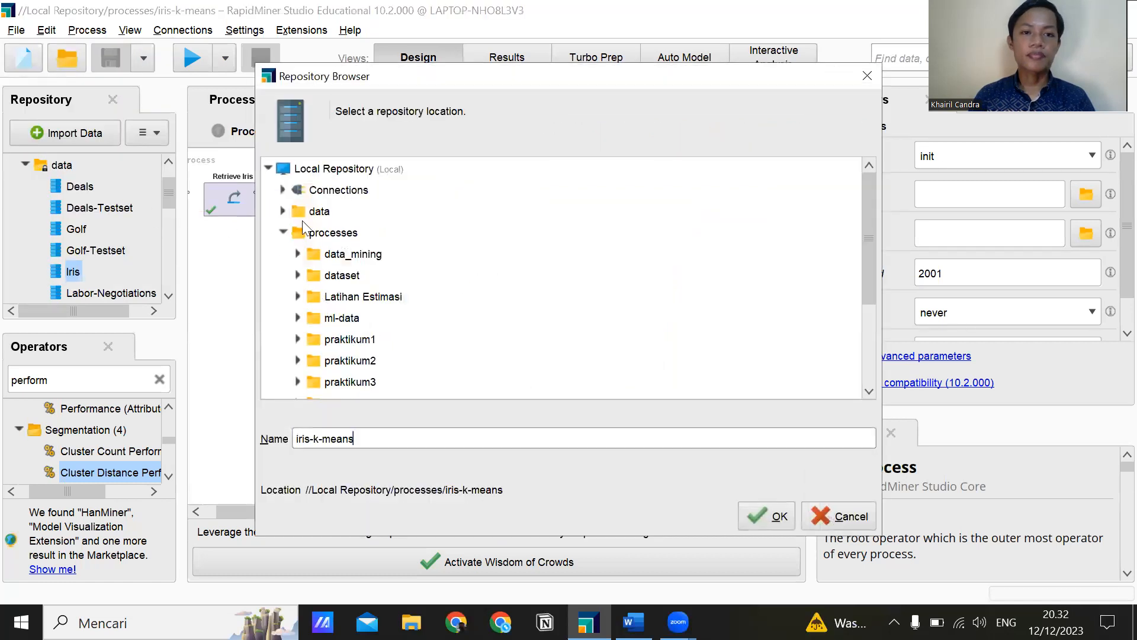
click(312, 237)
click(371, 444)
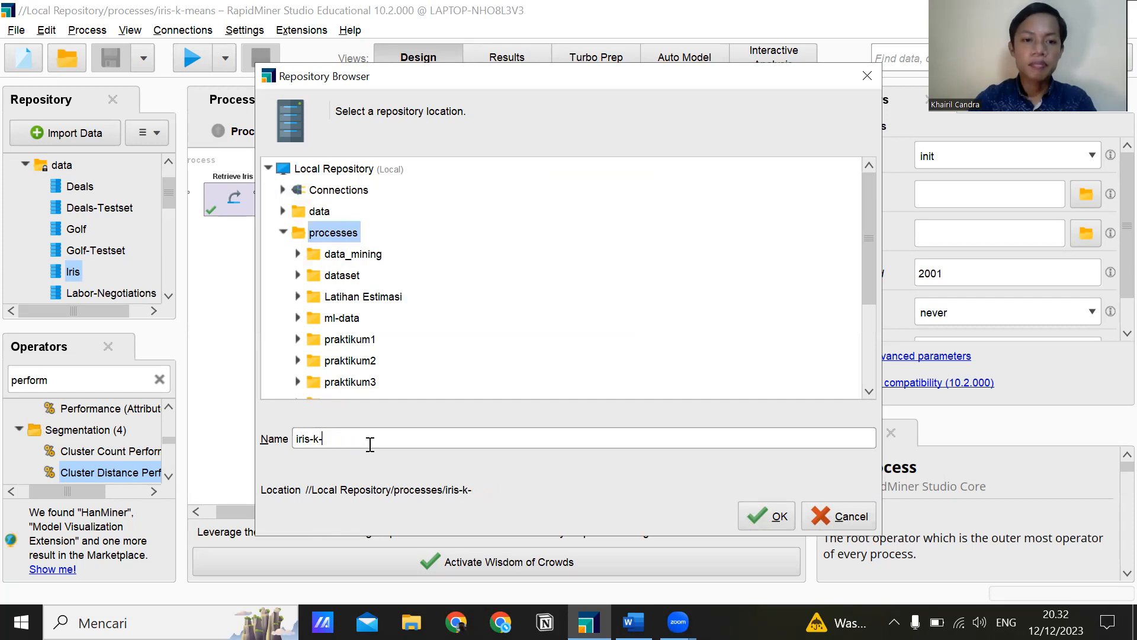
text(medoids)
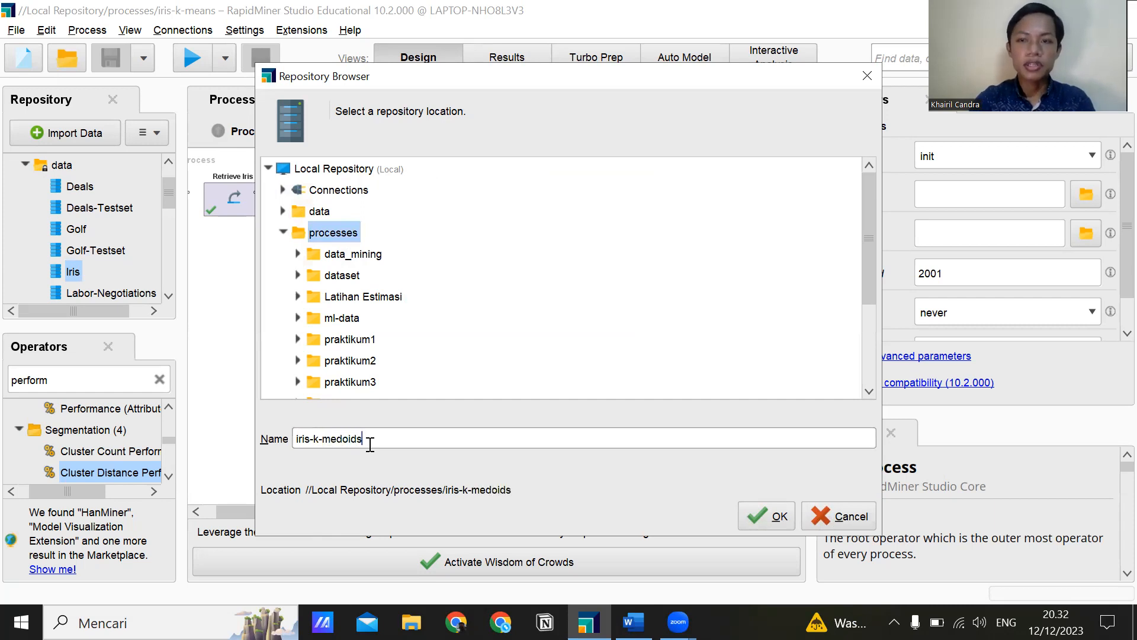
click(768, 519)
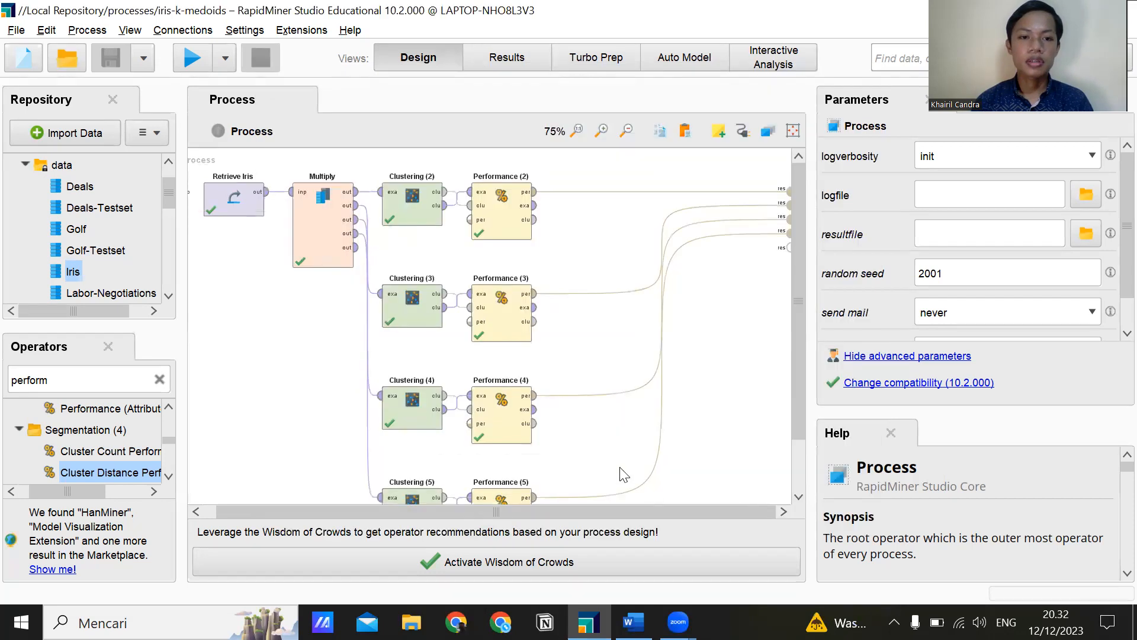
Delete the k-Means operators Clustering (2) and Clustering (3) from the process.
right_click(394, 207)
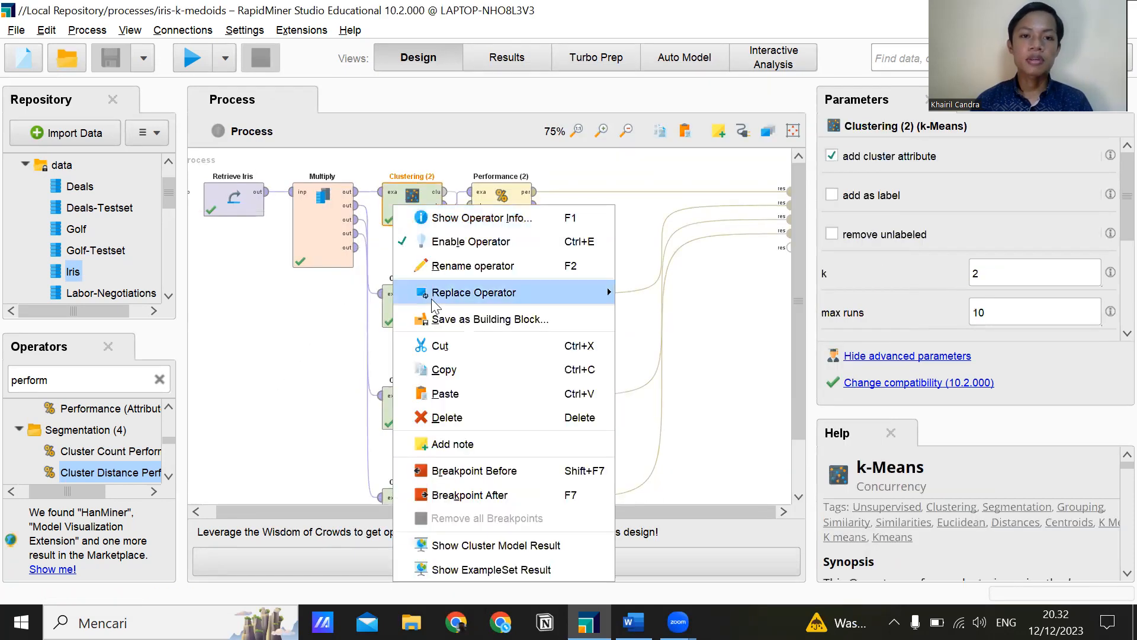
click(449, 418)
right_click(436, 309)
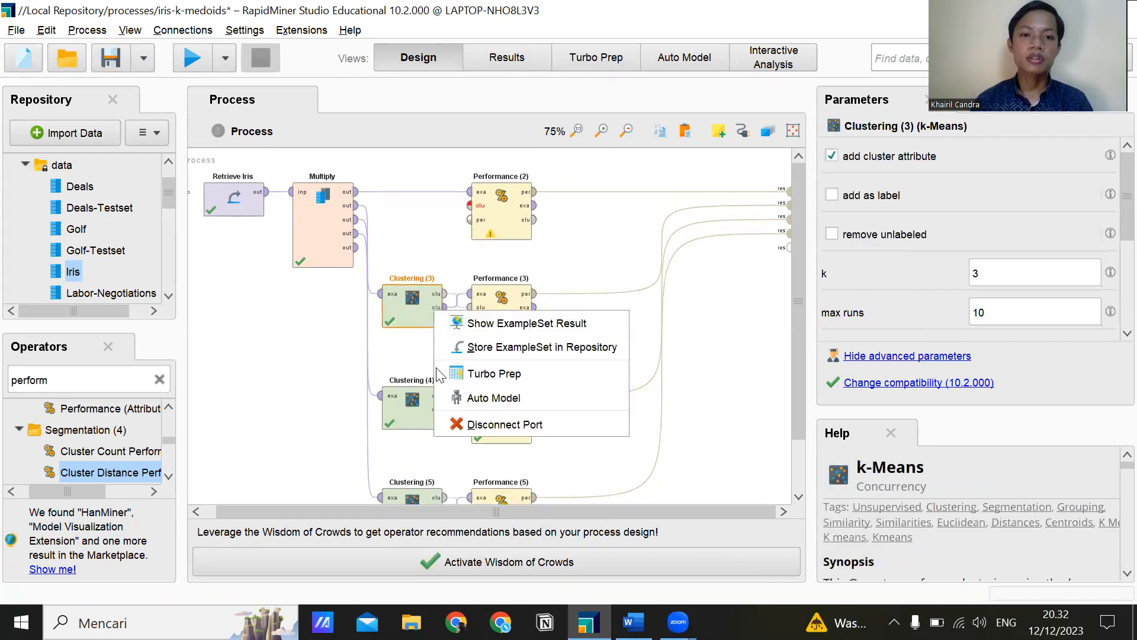
click(400, 333)
right_click(402, 311)
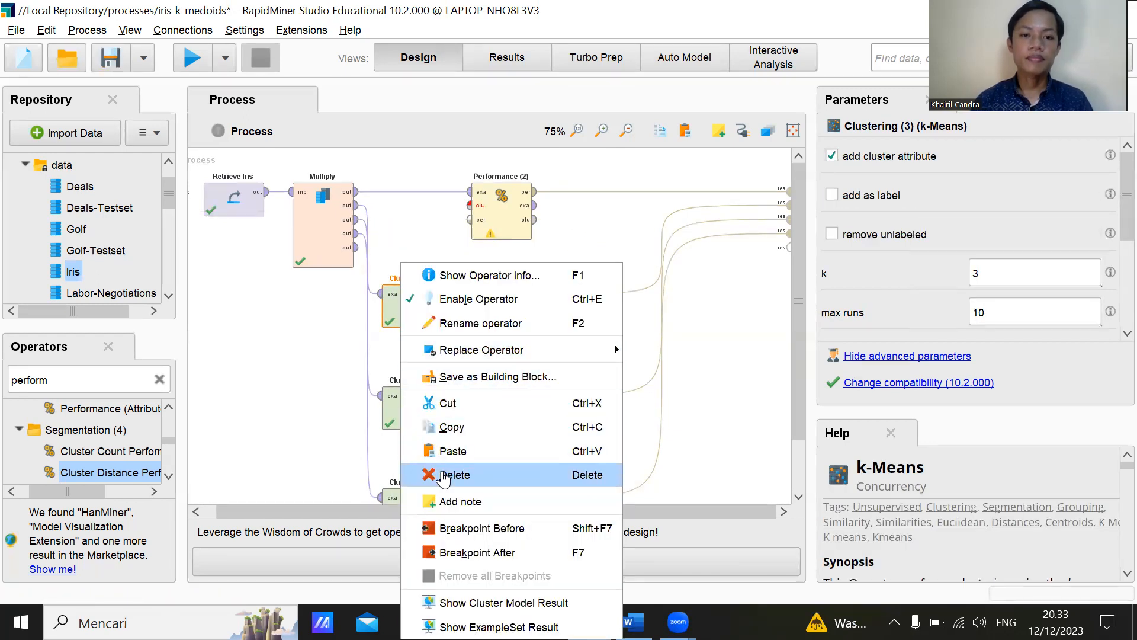
click(444, 476)
Delete the k-Means operators Clustering (4) and Clustering (5) from the process.
click(400, 408)
right_click(416, 409)
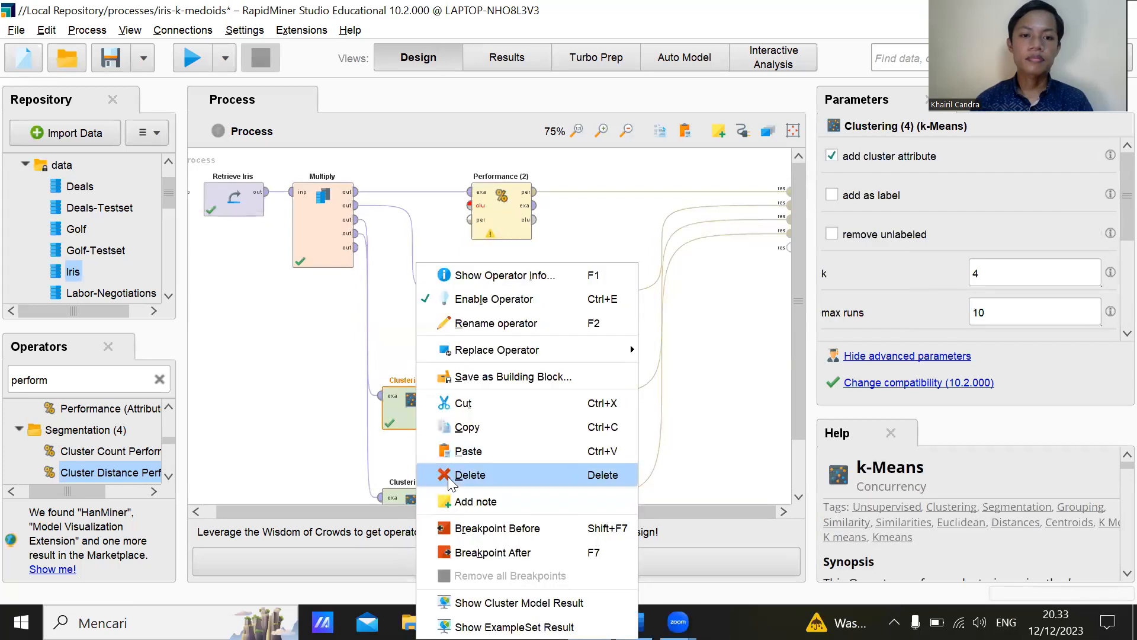
click(449, 477)
click(403, 441)
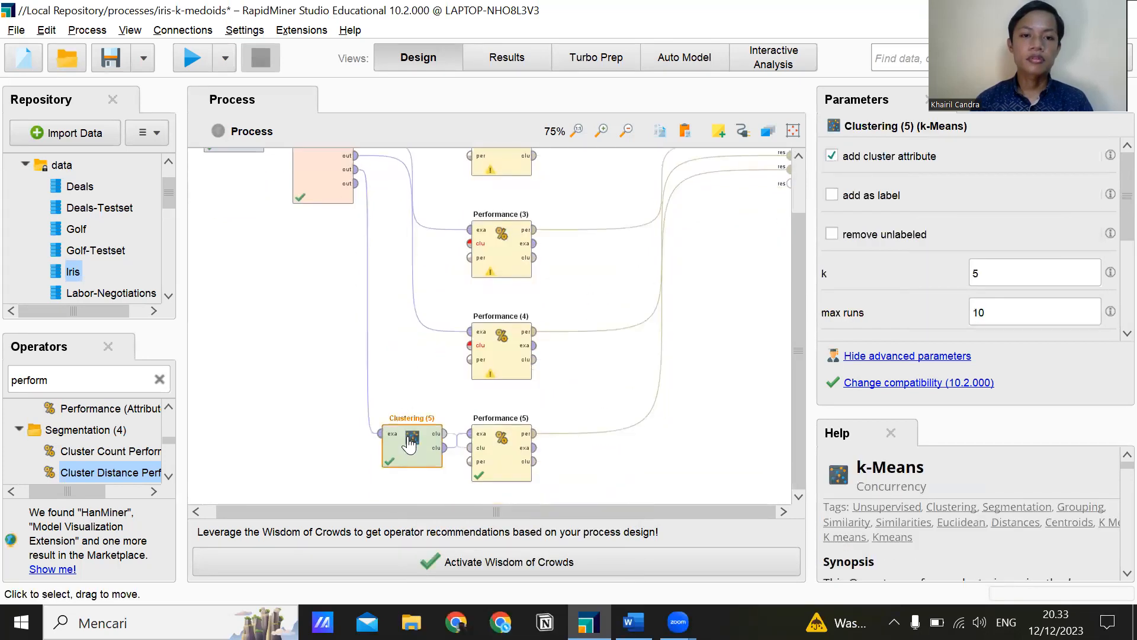
right_click(408, 441)
click(442, 474)
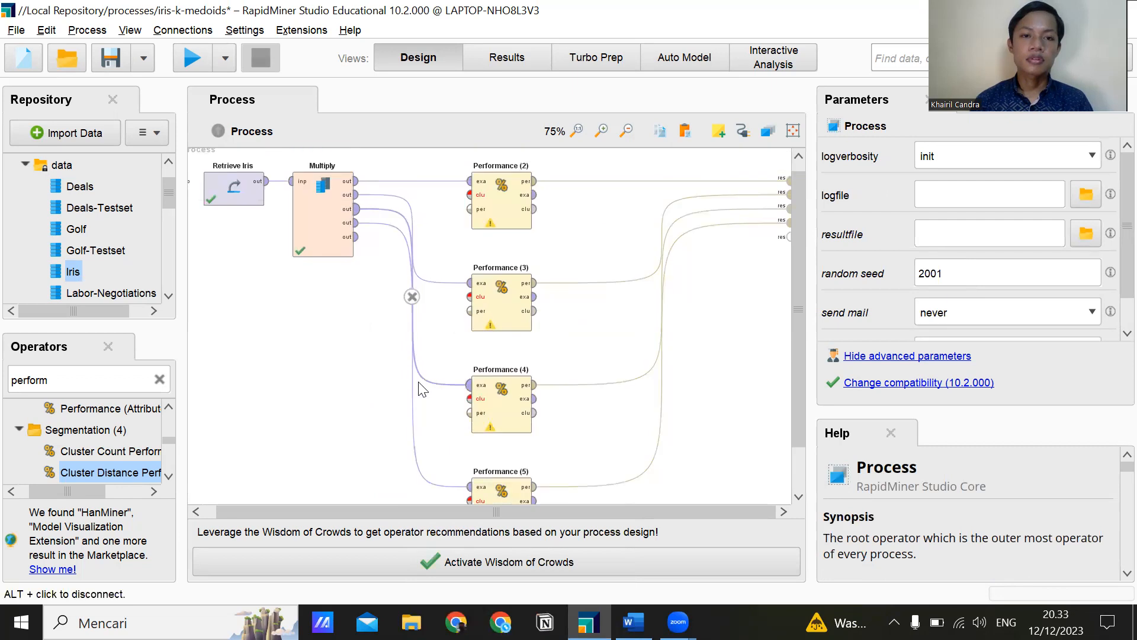
Remove the four connections running directly from Multiply to Performance (2), (3), (4) and (5).
click(411, 296)
click(412, 239)
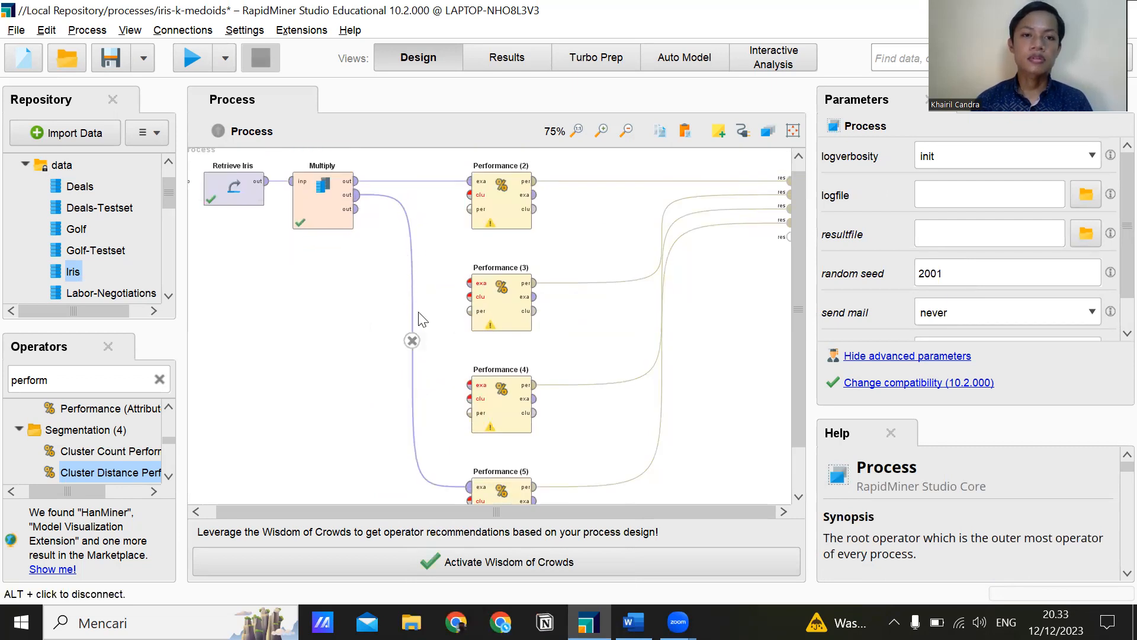
click(413, 339)
click(412, 181)
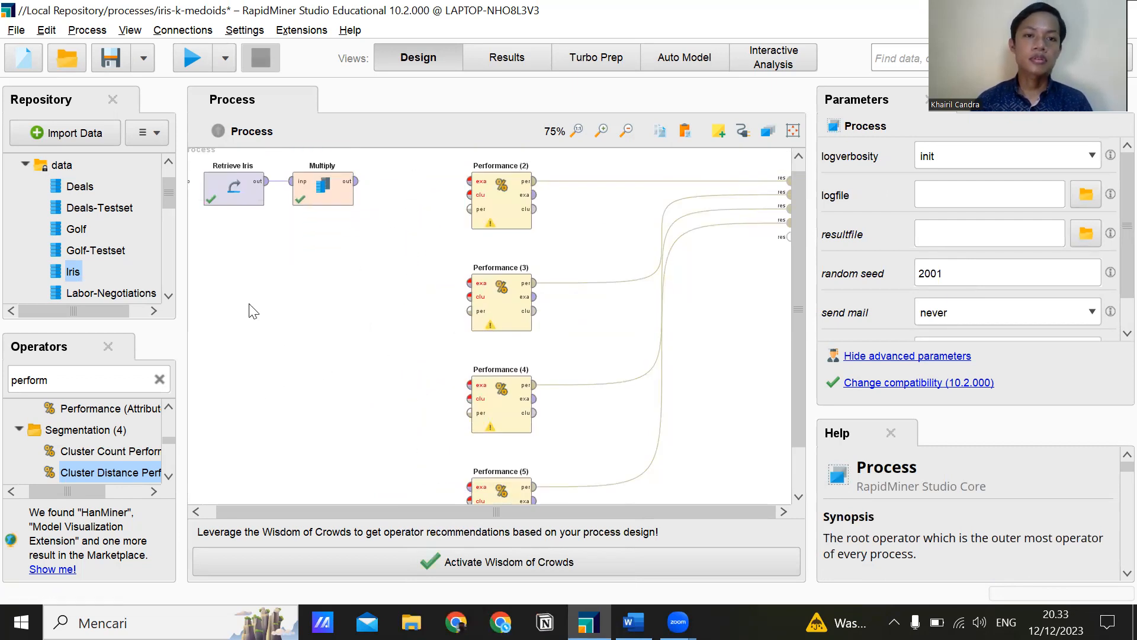
Search the operators for k-medoid and add four k-Medoids operators to the process, one before each Performance operator.
click(159, 380)
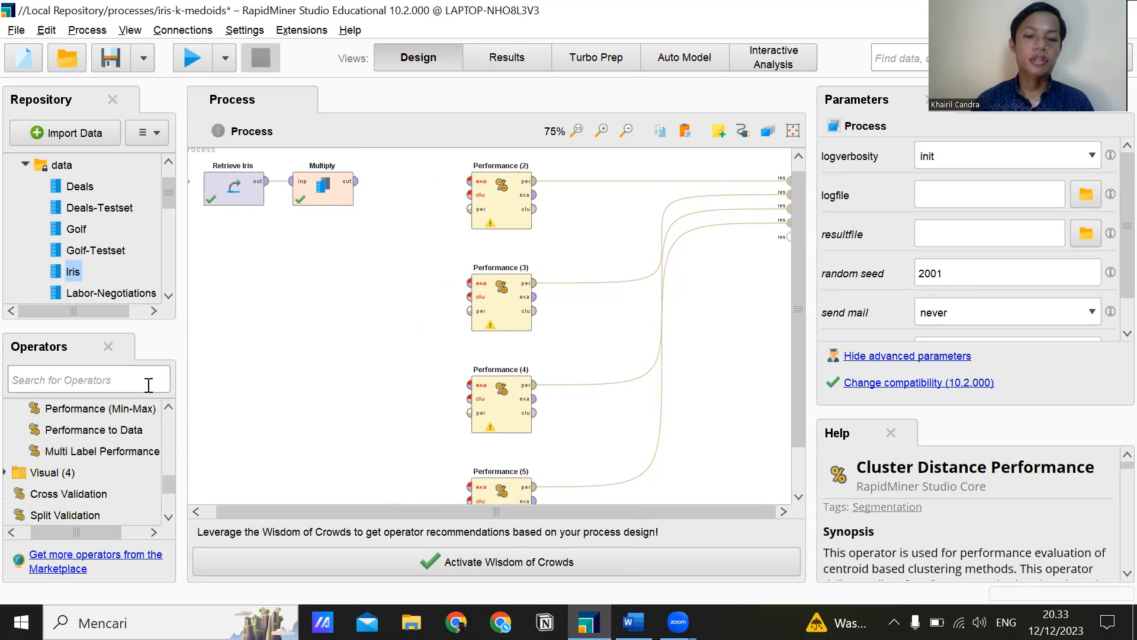
text(k-me)
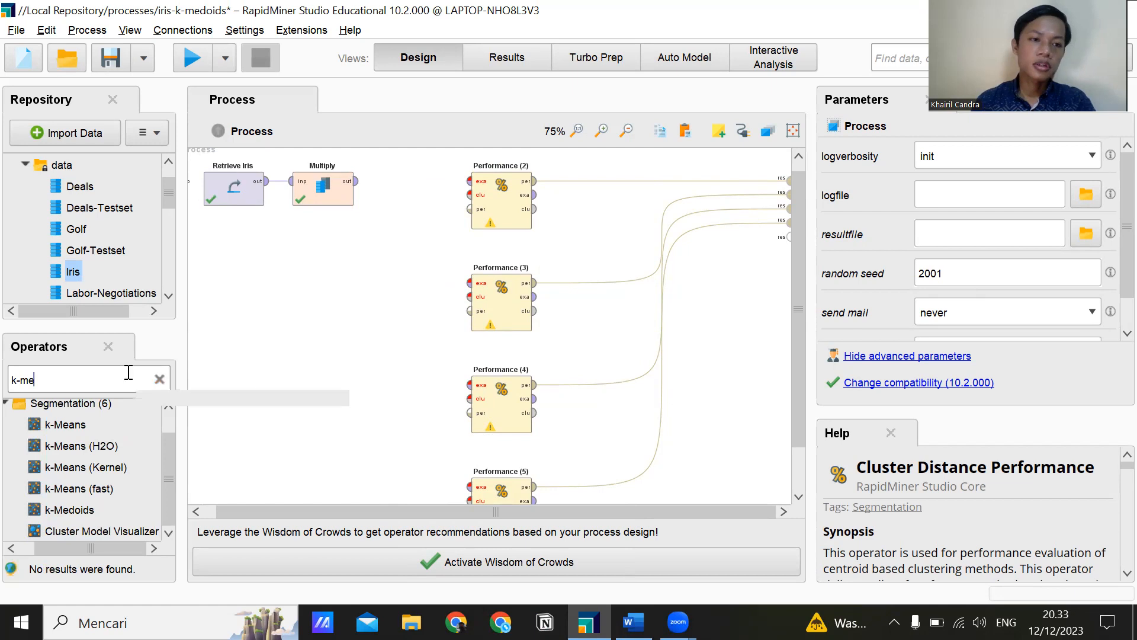
text(doid)
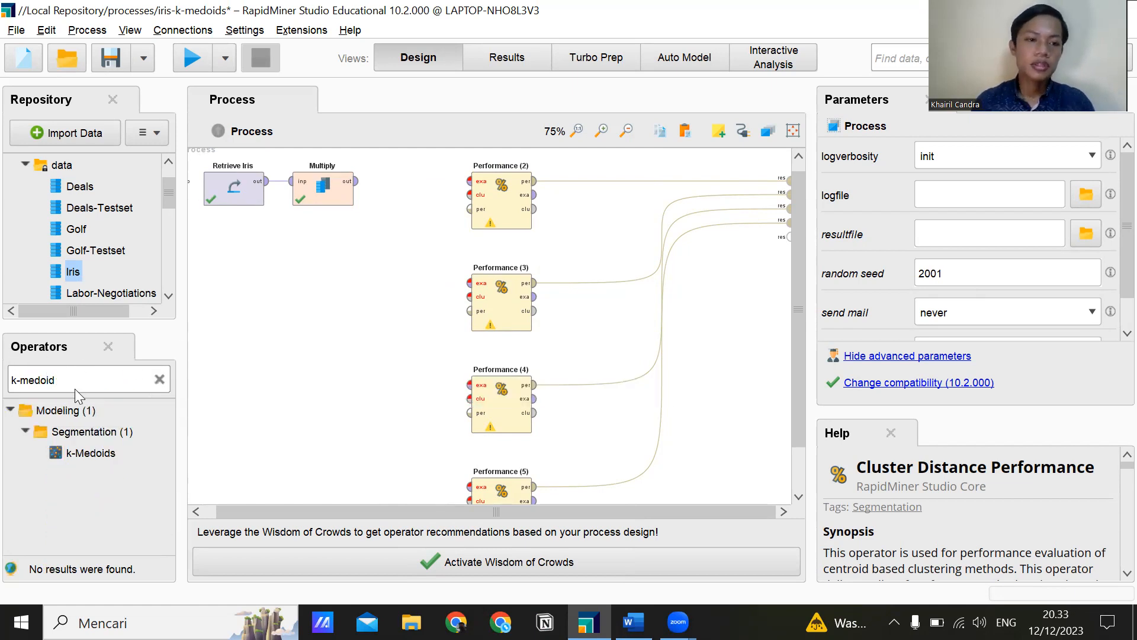
drag(87, 453, 414, 467)
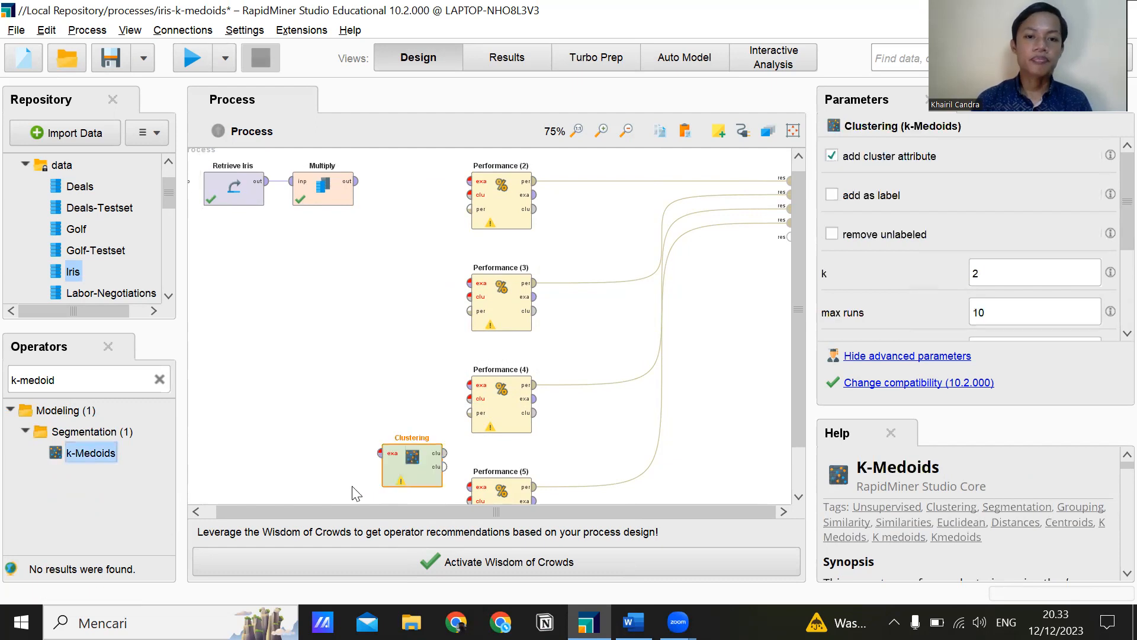
drag(119, 455, 403, 201)
drag(88, 453, 392, 285)
drag(112, 460, 414, 440)
Rename the k-Medoids operator next to Performance (5) as Clustering (5).
scroll(404, 406, down, 2)
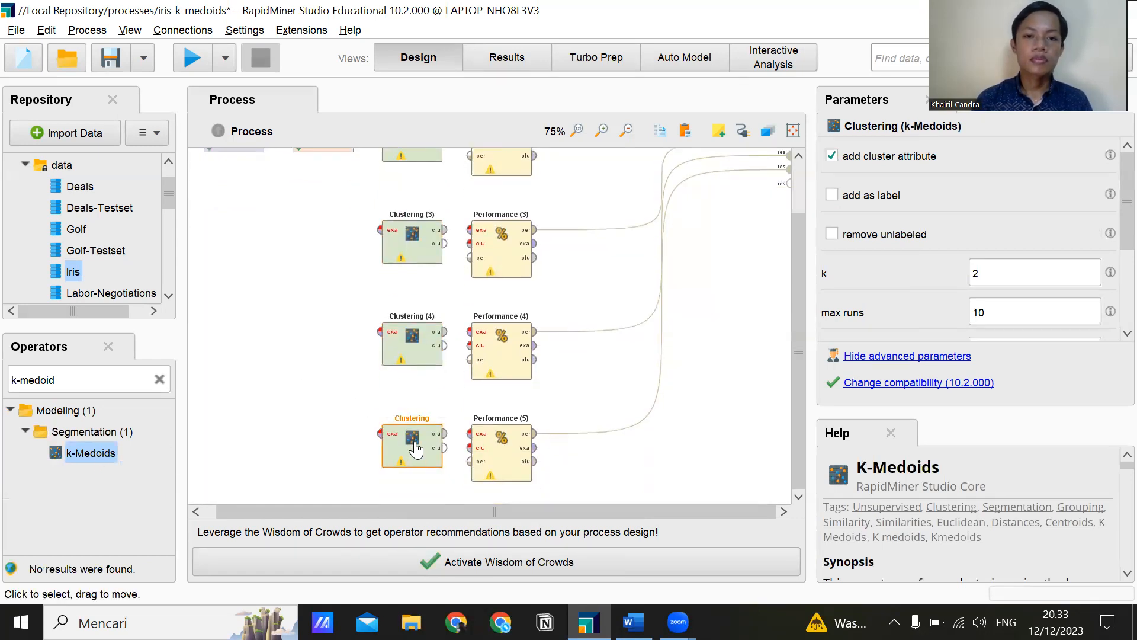
right_click(414, 448)
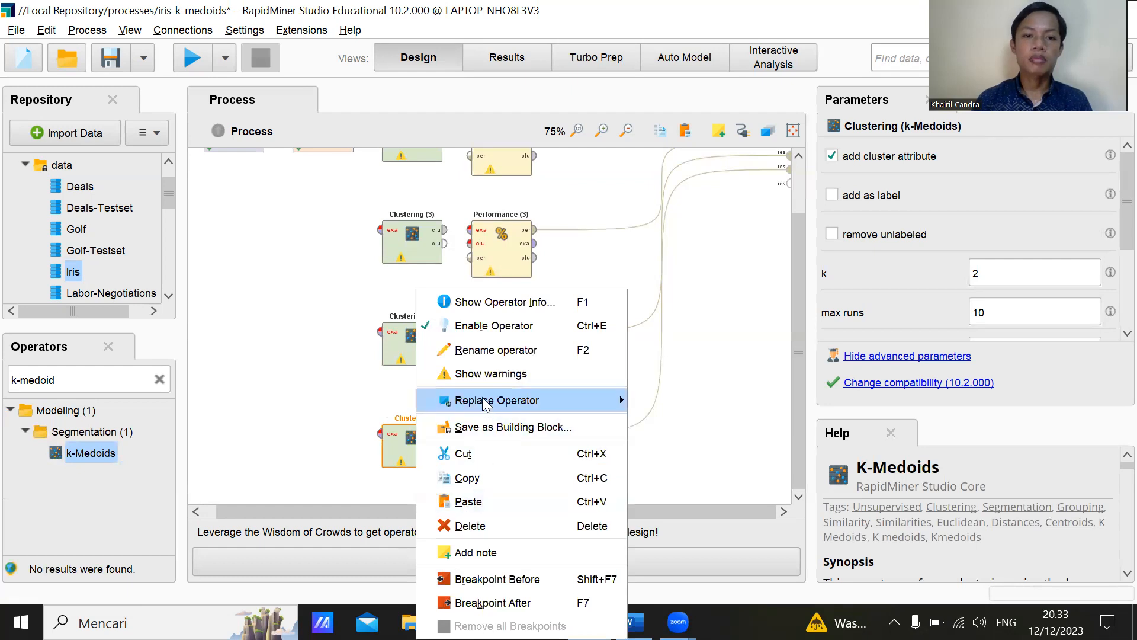
click(480, 350)
key(End)
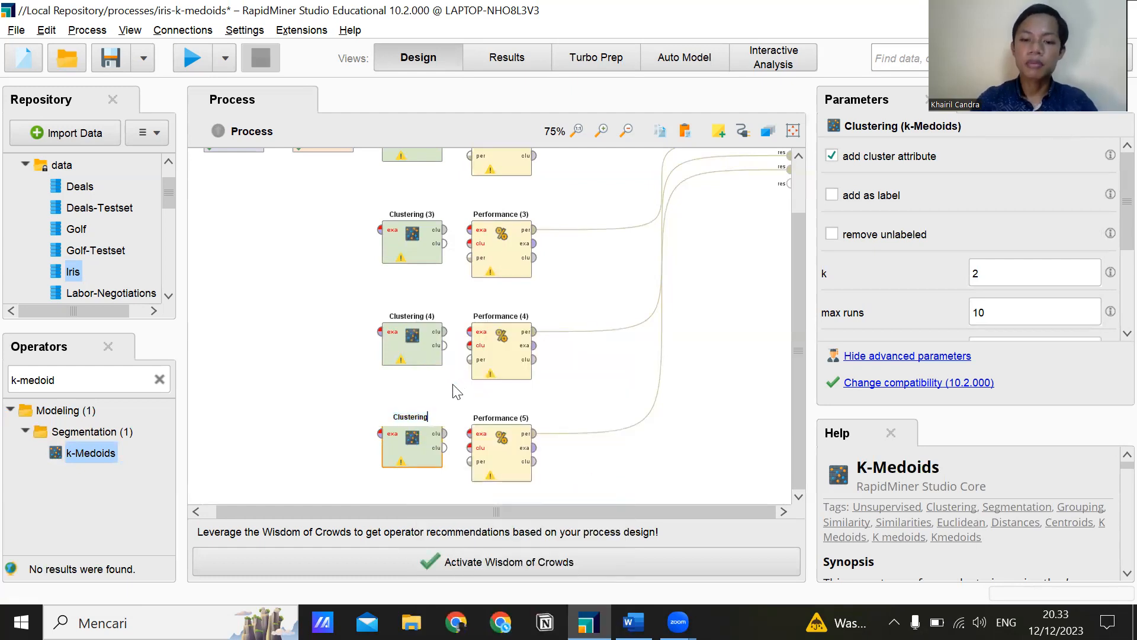
text((5))
click(456, 391)
Try to connect Multiply's outputs to the example inputs of Clustering (2) and Clustering (3).
scroll(385, 249, up, 2)
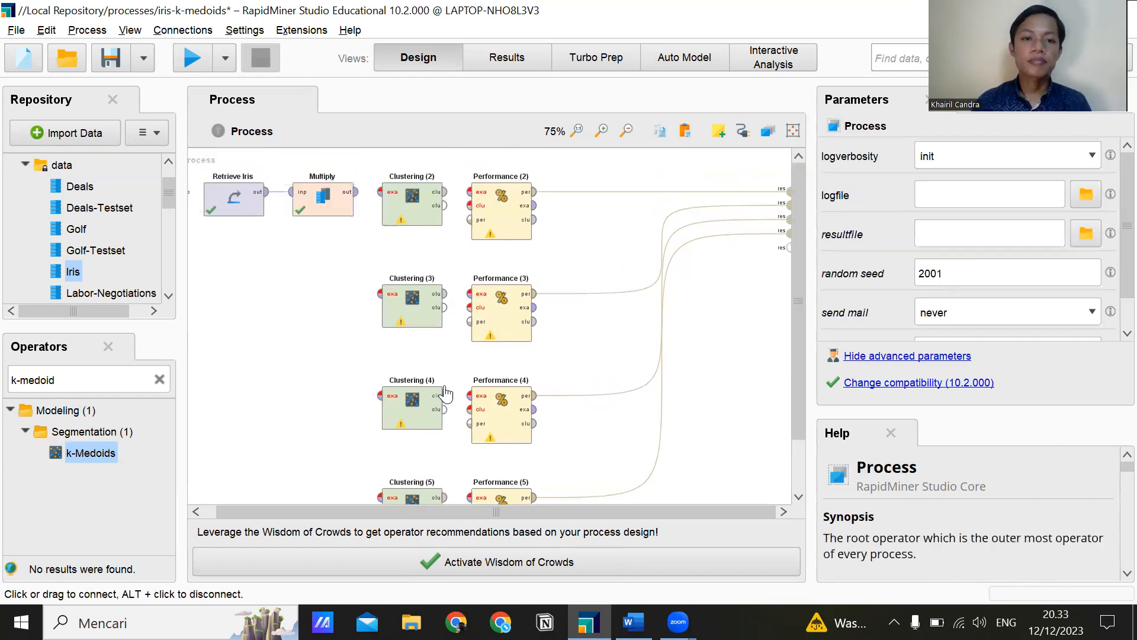
click(354, 192)
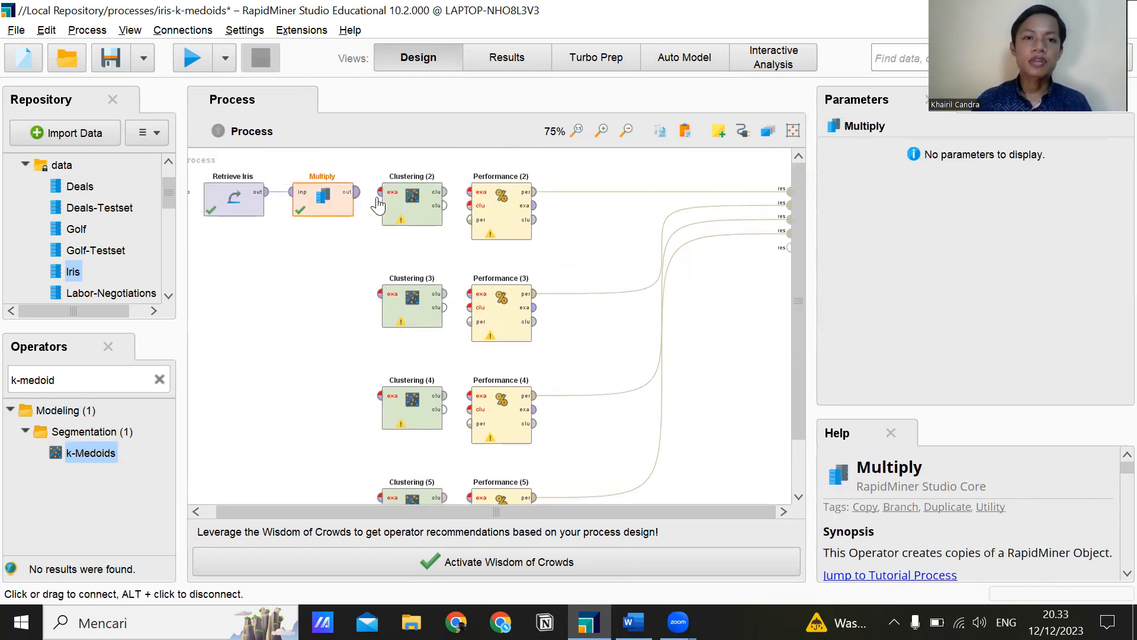
click(380, 192)
click(355, 205)
click(380, 293)
drag(430, 314, 432, 316)
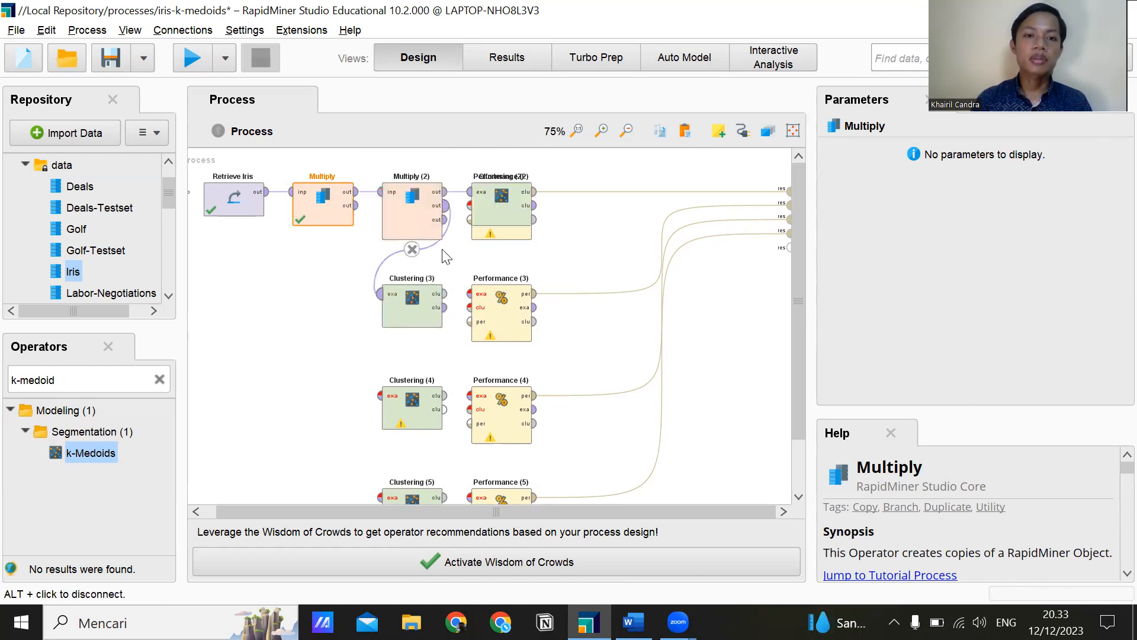
right_click(413, 217)
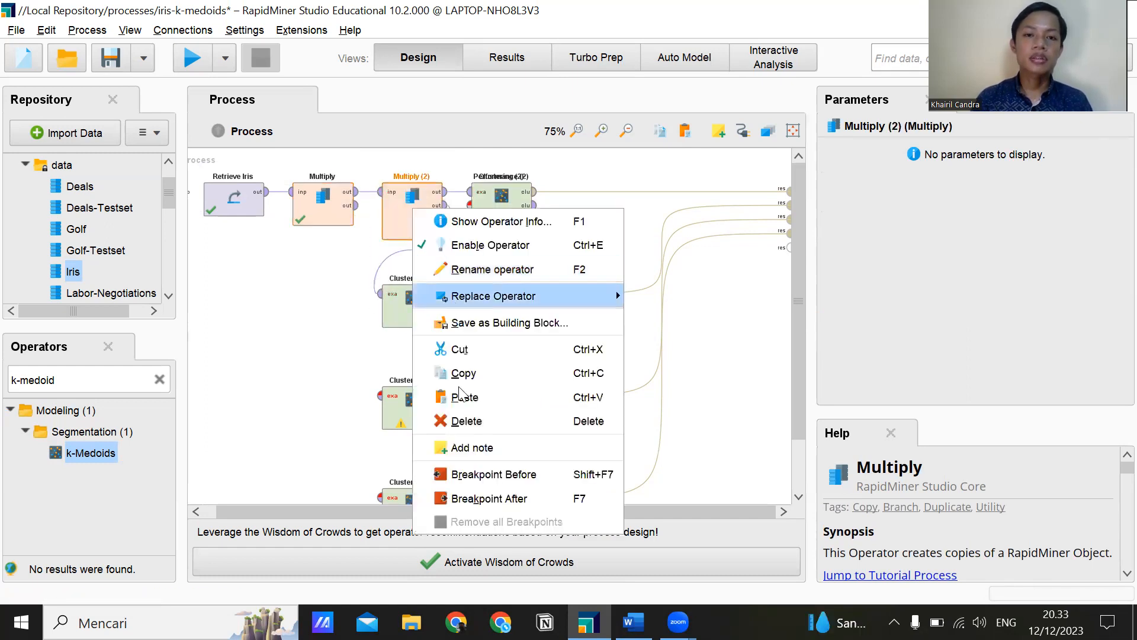
click(454, 422)
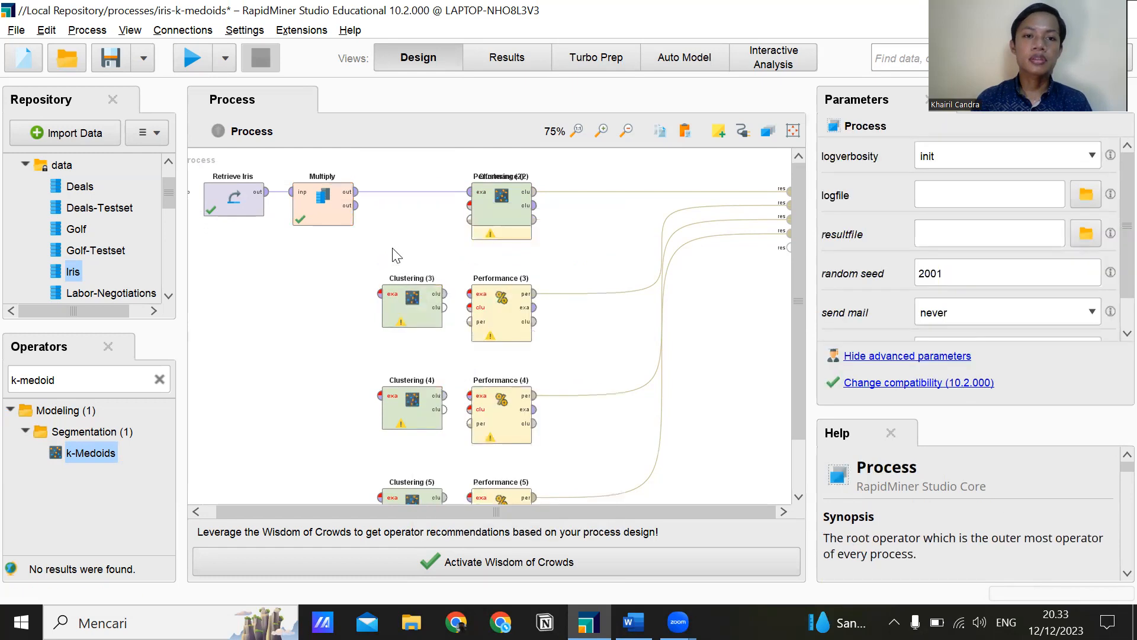
click(413, 191)
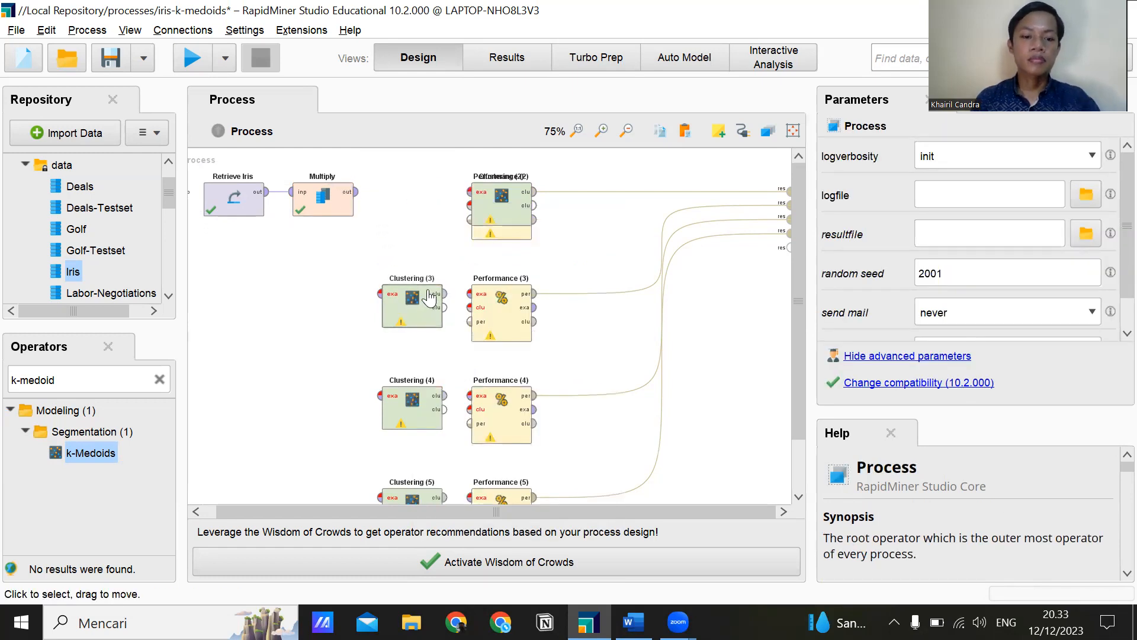
key(ctrl+z)
key(ctrl+z)
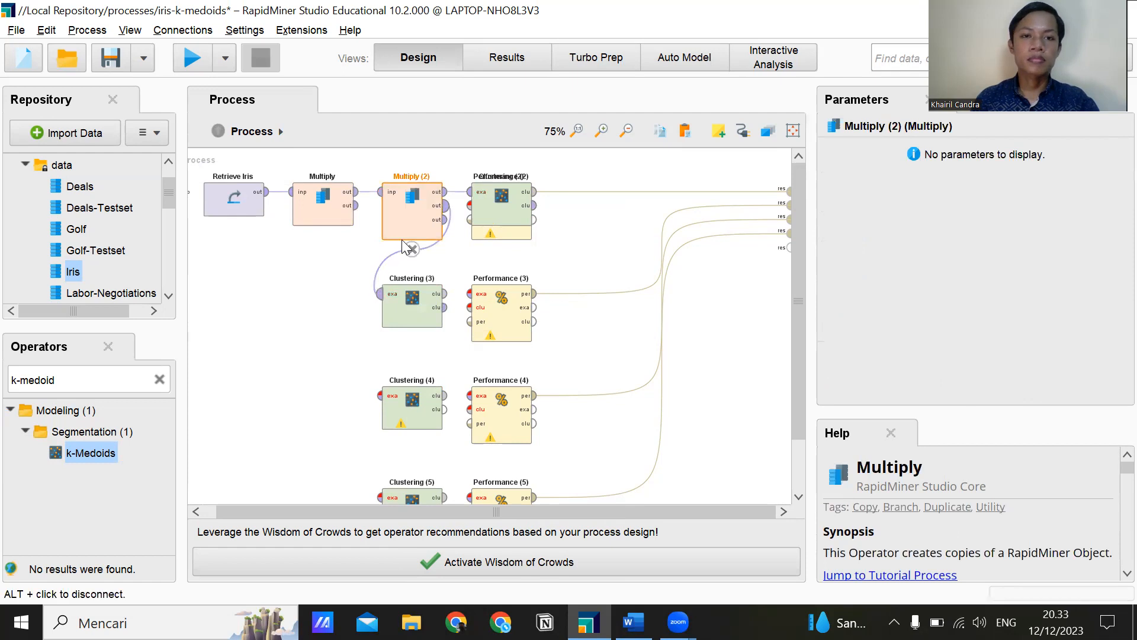
Delete the extra Multiply (2) operator, move Clustering (2) back between Multiply and Performance (2), and clear its incoming connection.
right_click(417, 217)
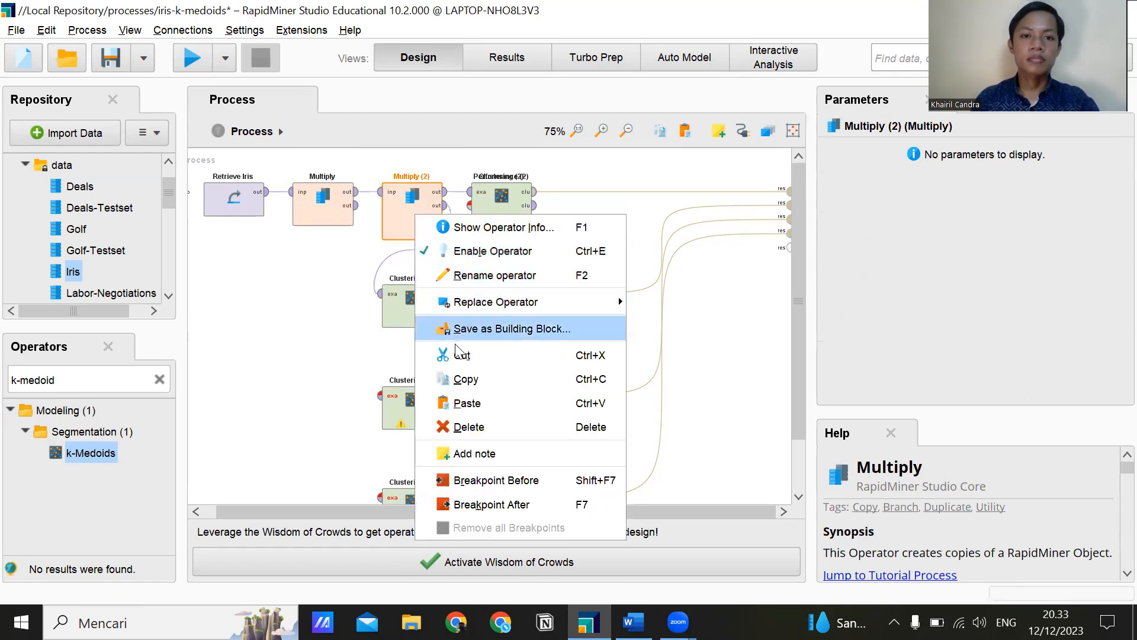
click(450, 427)
drag(500, 214, 418, 217)
click(369, 192)
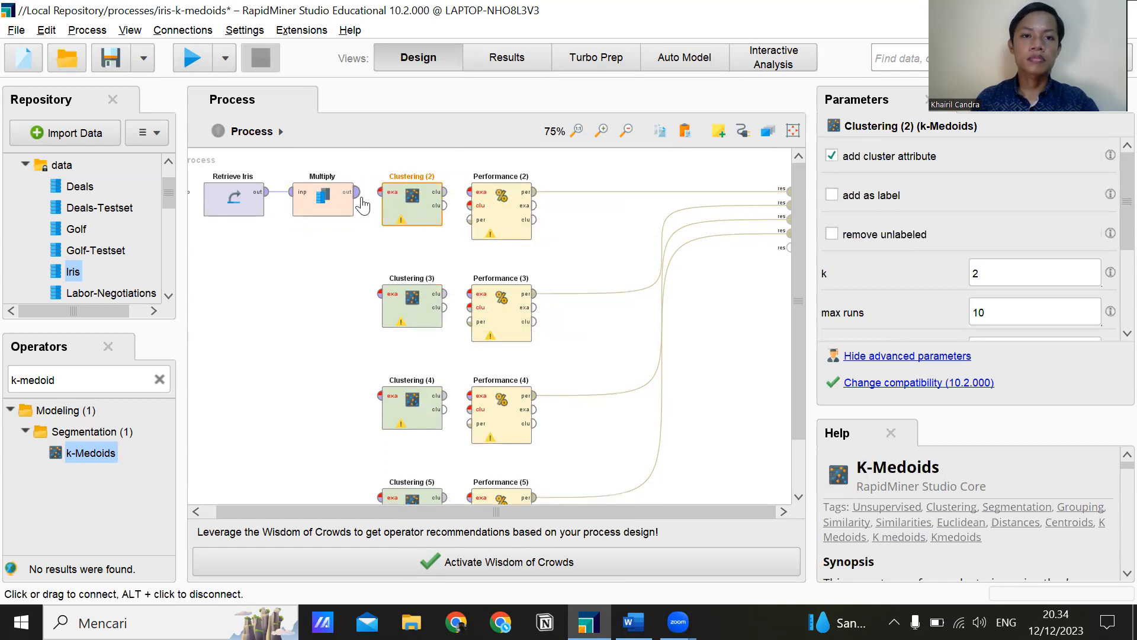
Connect Multiply's outputs to the example inputs of the k-Medoids operators Clustering (2), (3), (4) and (5).
drag(355, 192, 379, 293)
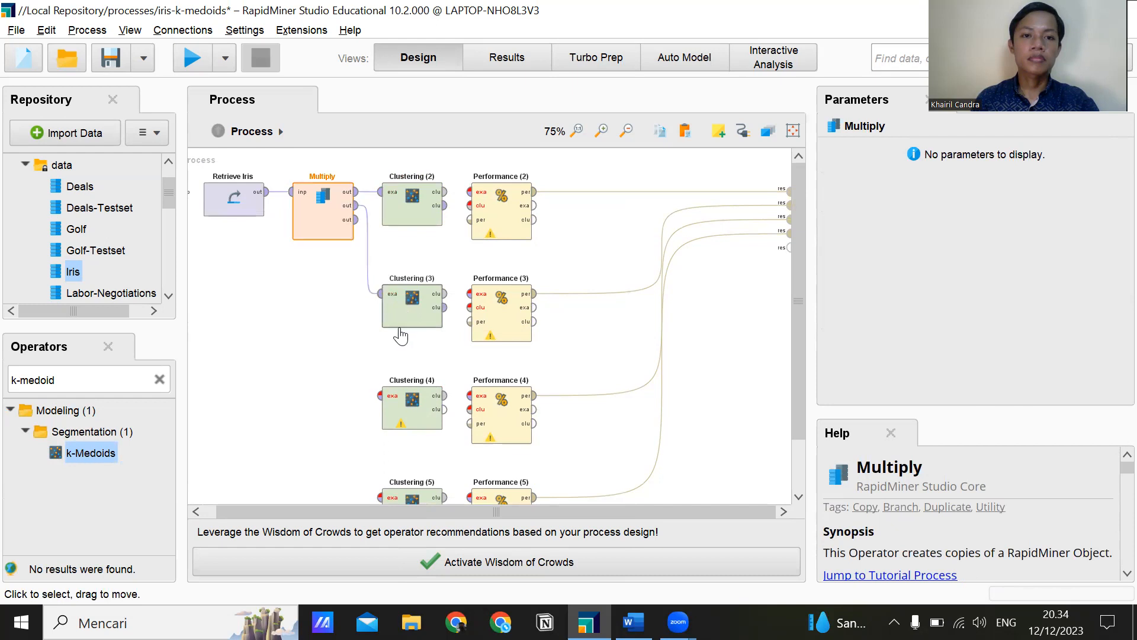
drag(350, 221, 355, 170)
scroll(373, 374, down, 1)
scroll(373, 374, down, 1)
scroll(450, 189, up, 2)
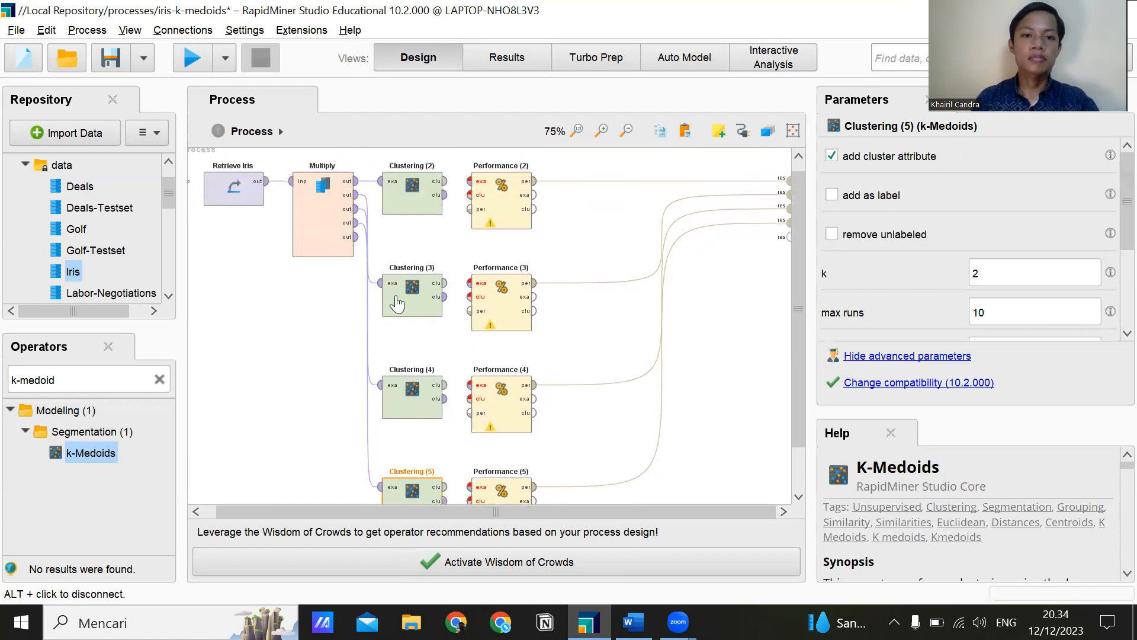
Connect both outputs of Clustering (2) to Performance (2) and both outputs of Clustering (3) to Performance (3).
drag(445, 181, 469, 182)
click(474, 187)
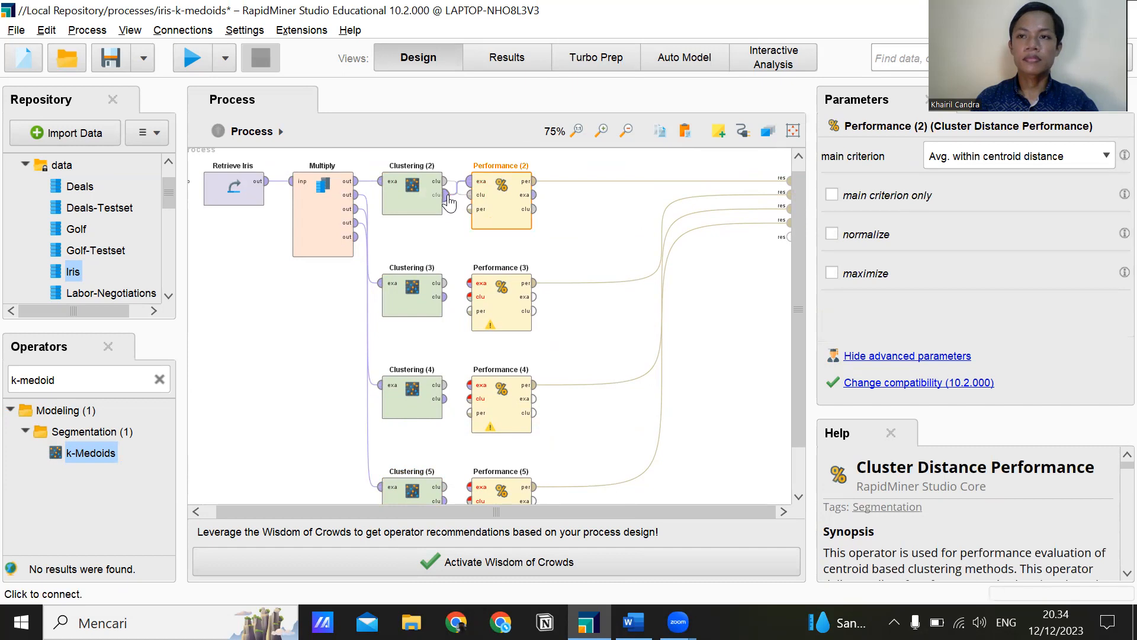
click(446, 284)
click(469, 283)
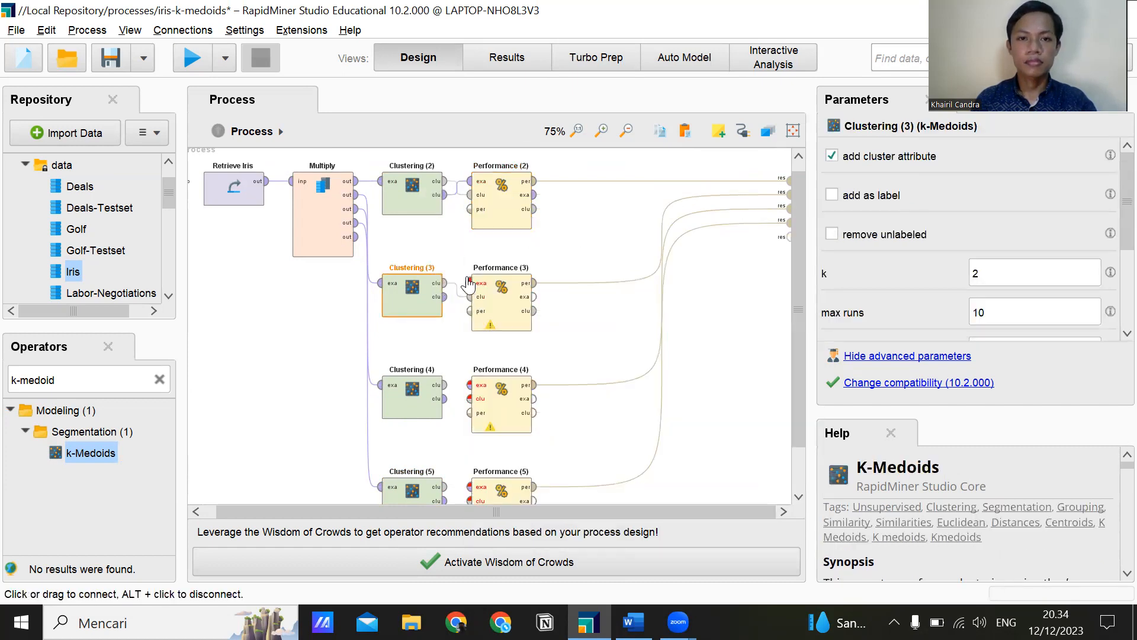
Connect both outputs of Clustering (4) and Clustering (5) to Performance (4) and Performance (5), and save the process.
click(446, 386)
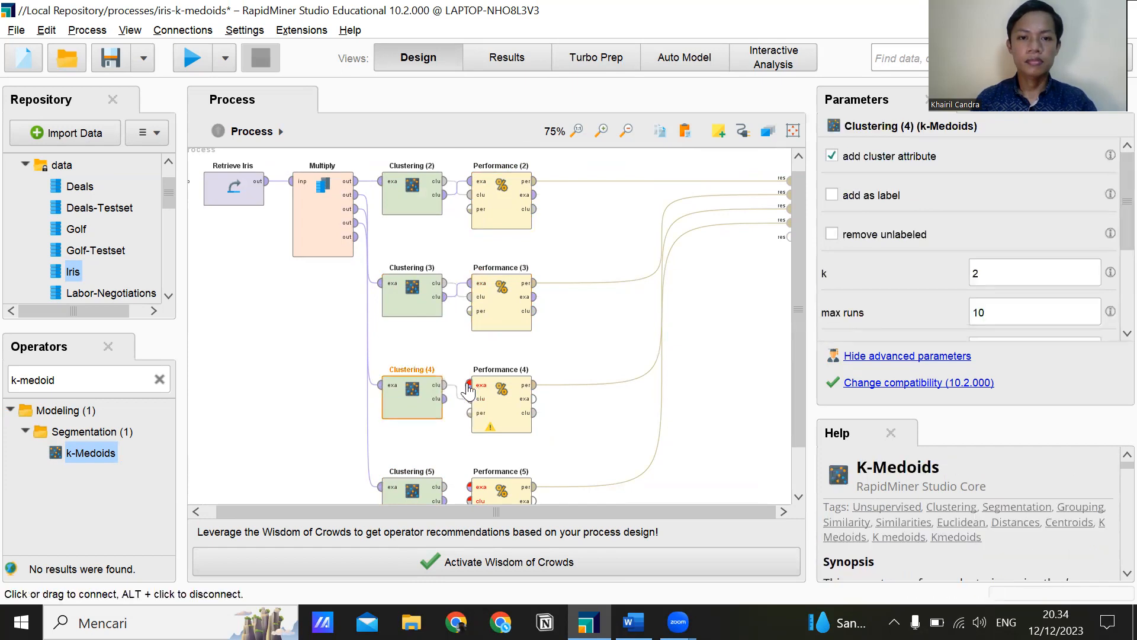
click(469, 385)
scroll(457, 379, down, 2)
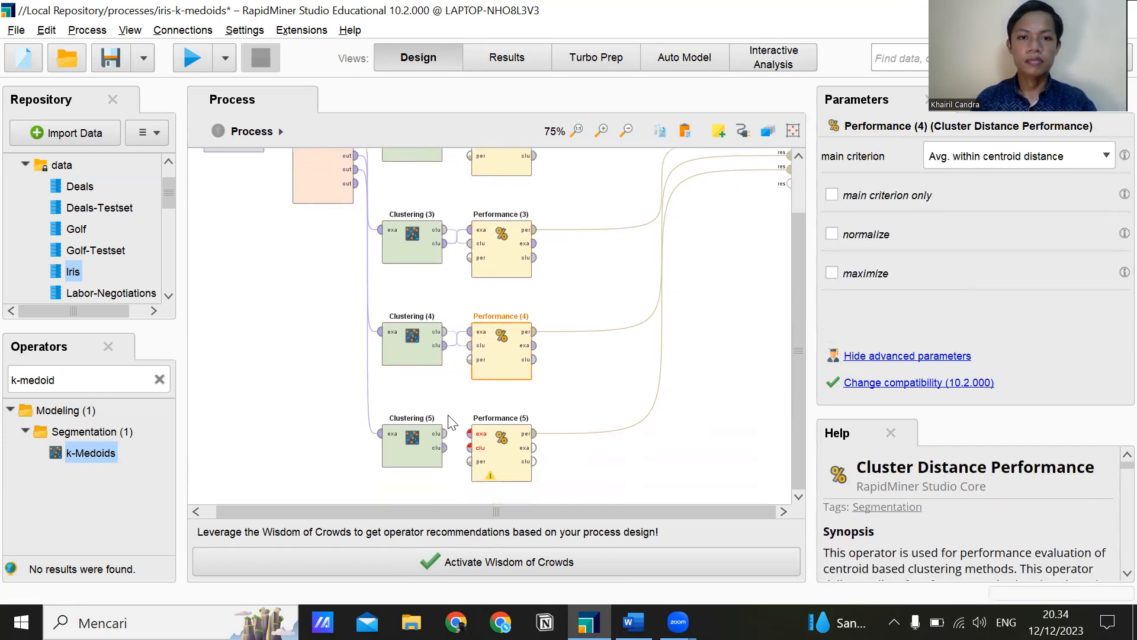
click(445, 433)
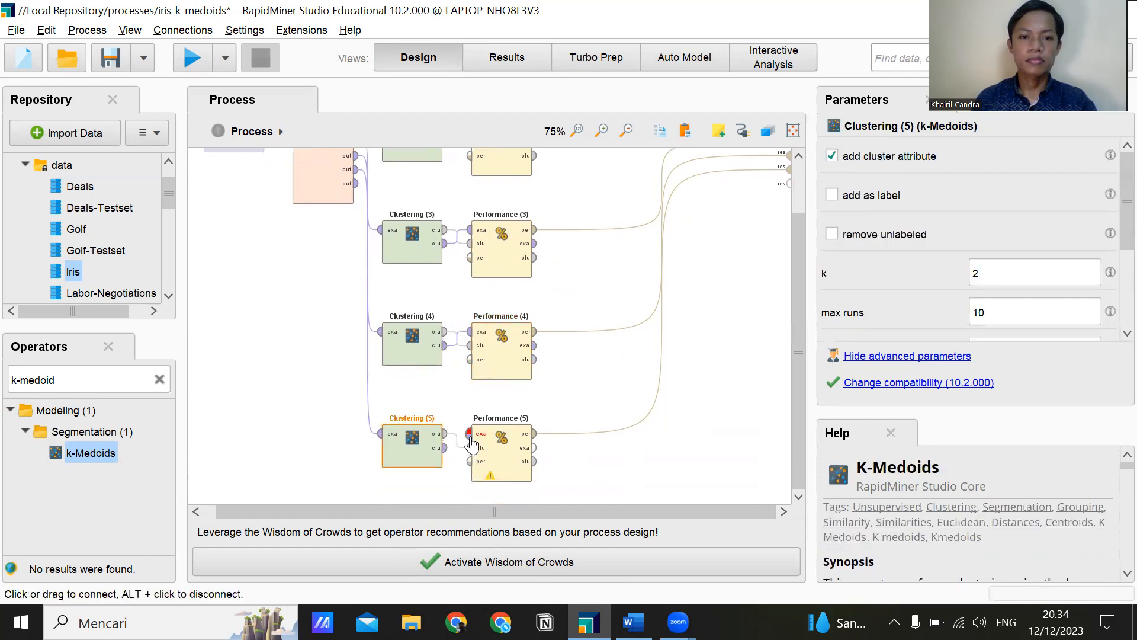
click(470, 437)
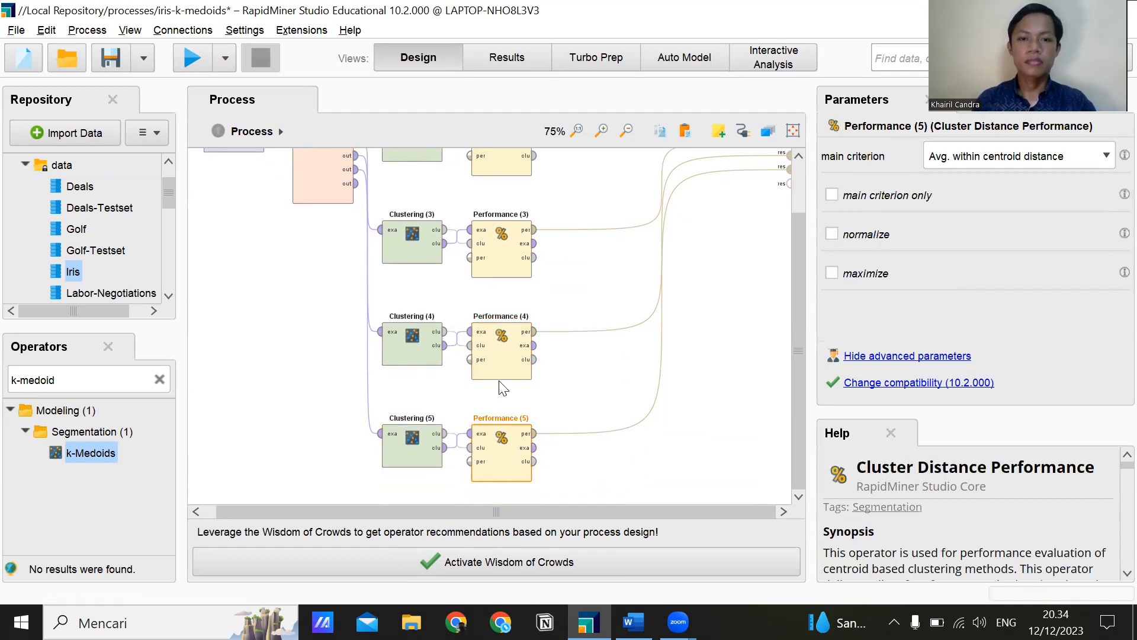
click(584, 398)
key(ctrl+s)
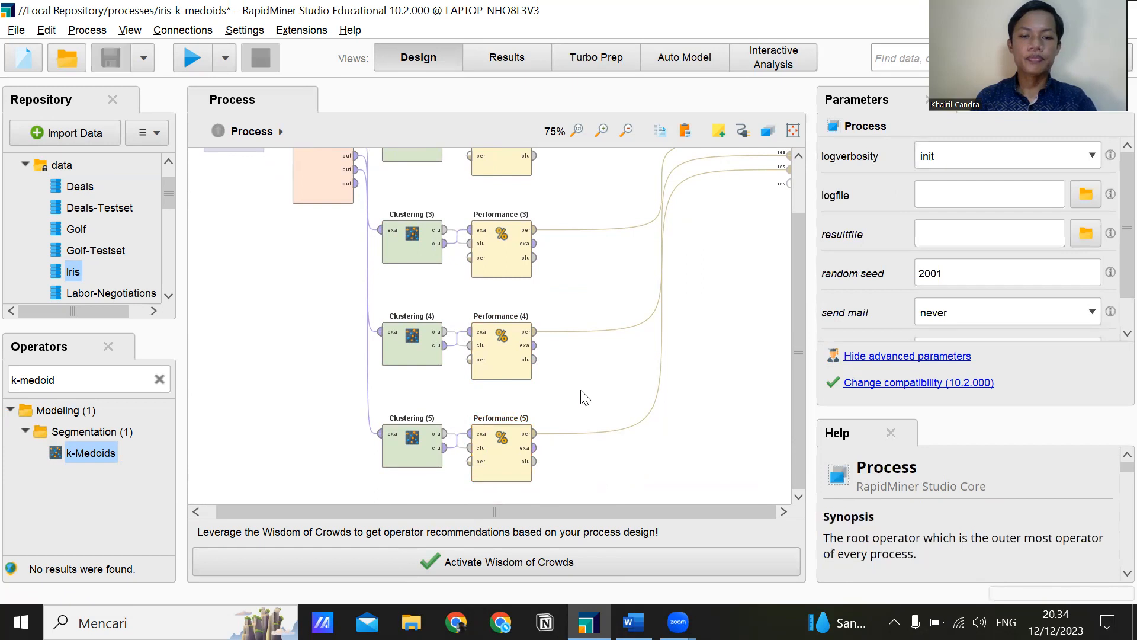
Check k on Clustering (2) and set k to 3 for the k-Medoids operator Clustering (3).
scroll(579, 396, up, 2)
click(410, 198)
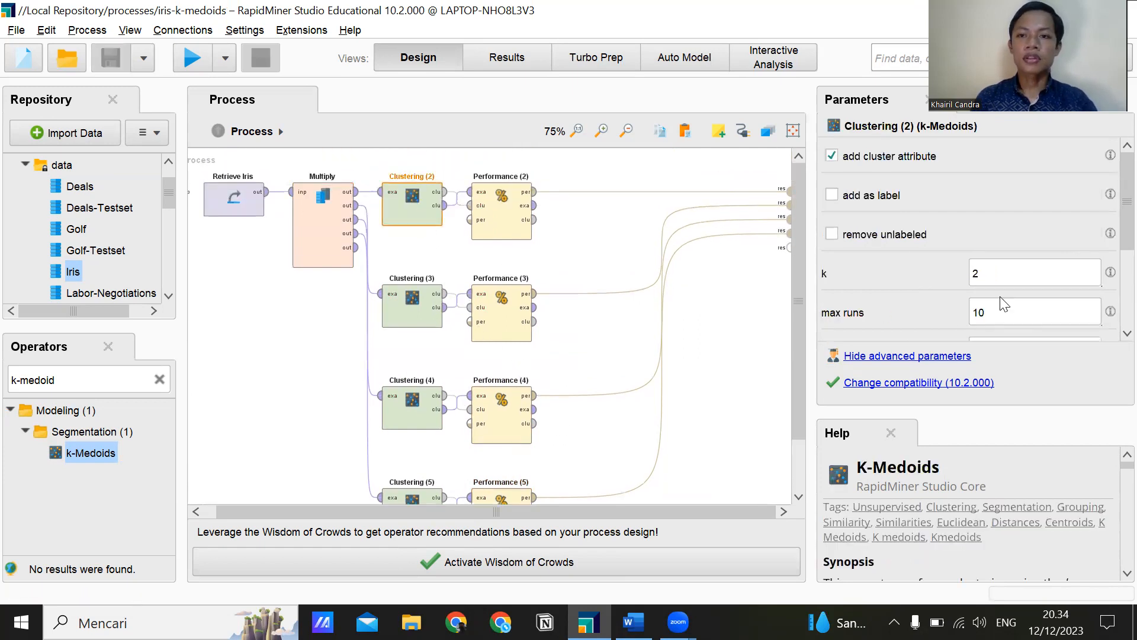
click(1016, 278)
click(425, 308)
click(1037, 282)
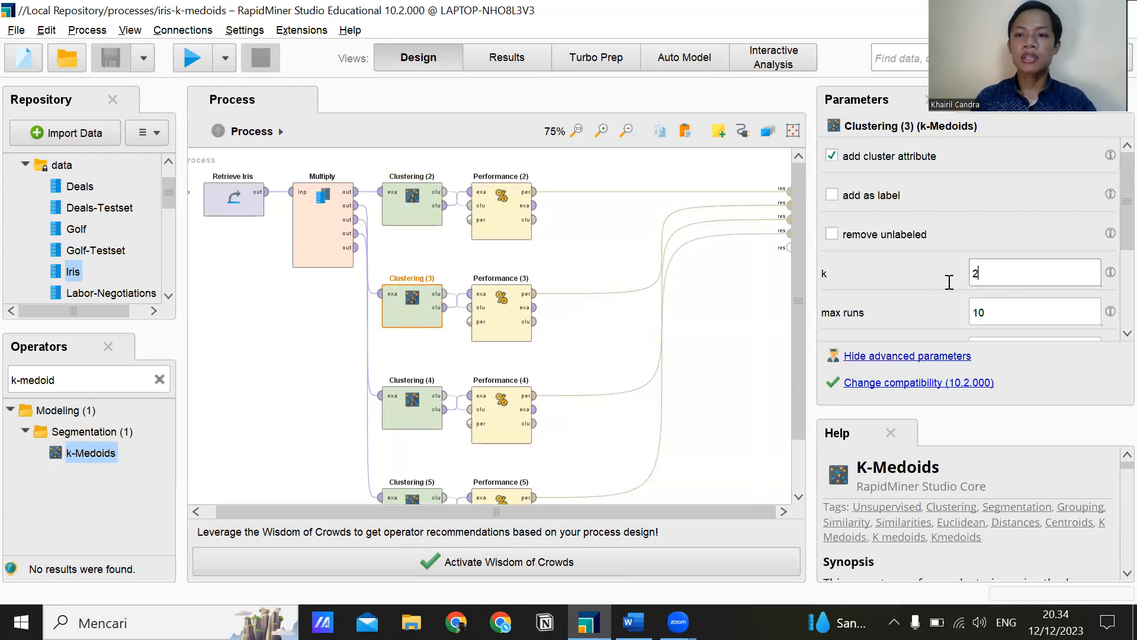
key(BackSpace)
text(3)
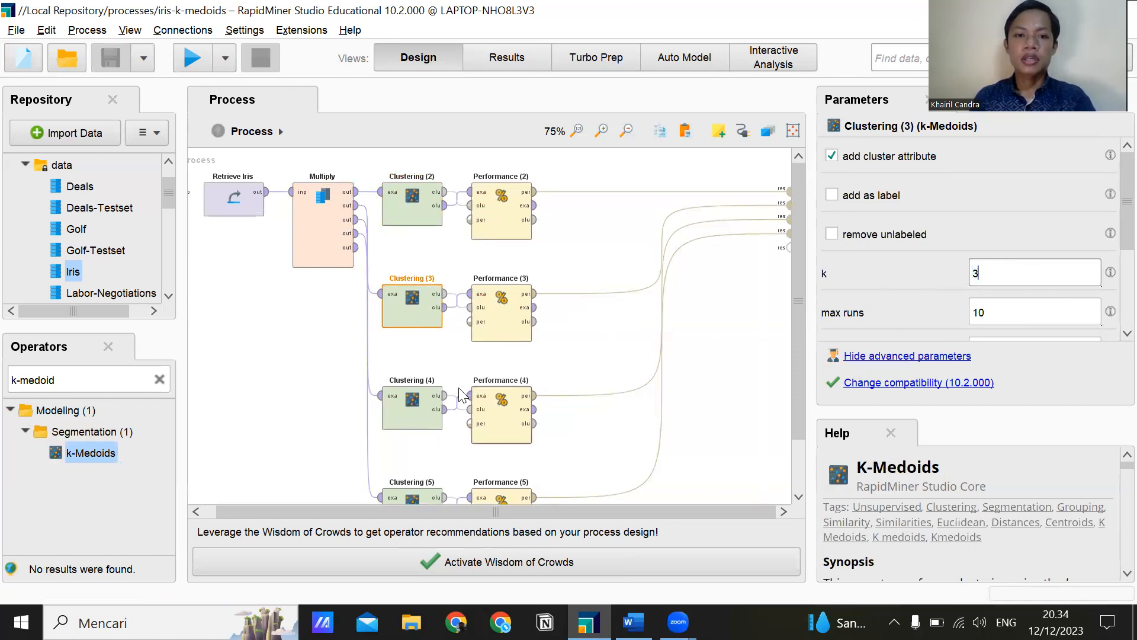
Set k to 4 for the k-Medoids operator Clustering (4).
click(425, 408)
double_click(980, 274)
text(4)
Change the k value of the k-Medoids operator Clustering (5).
scroll(409, 450, down, 2)
click(412, 444)
click(990, 284)
drag(991, 270, 962, 280)
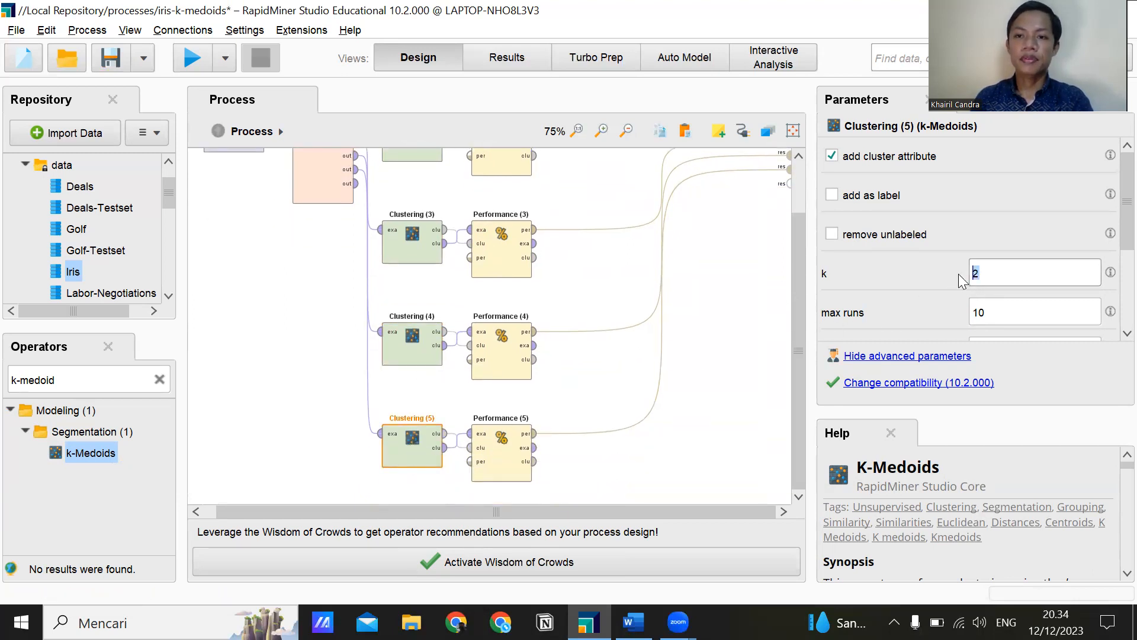
click(716, 292)
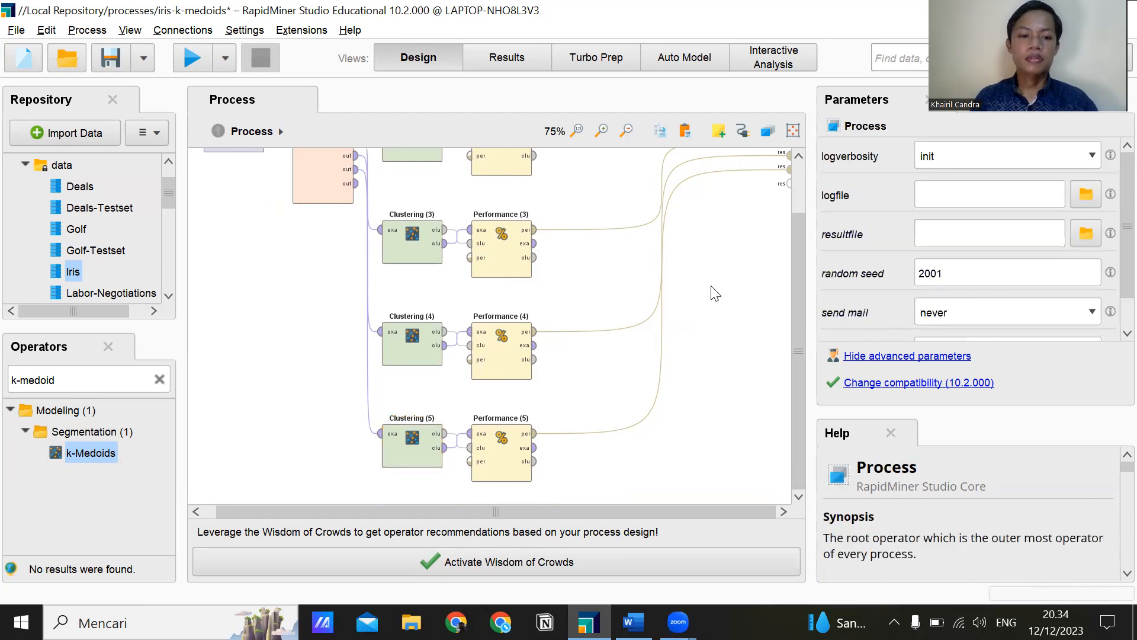
Save and run the k-Medoids process, and display the Davies Bouldin criterion of Performance (2).
key(ctrl+s)
click(193, 58)
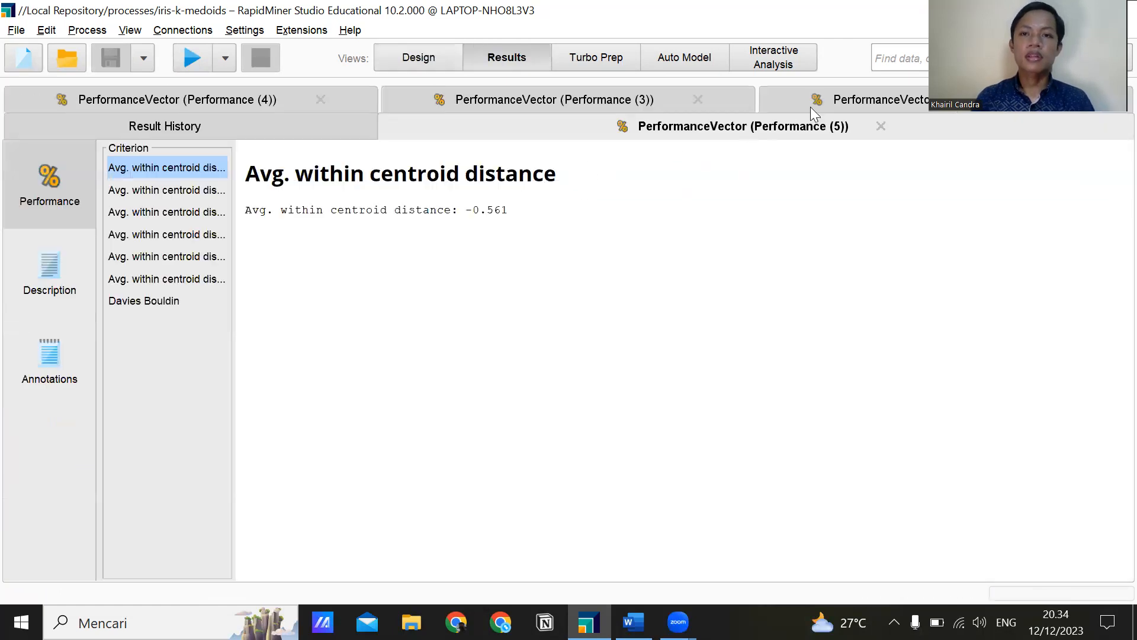
click(813, 109)
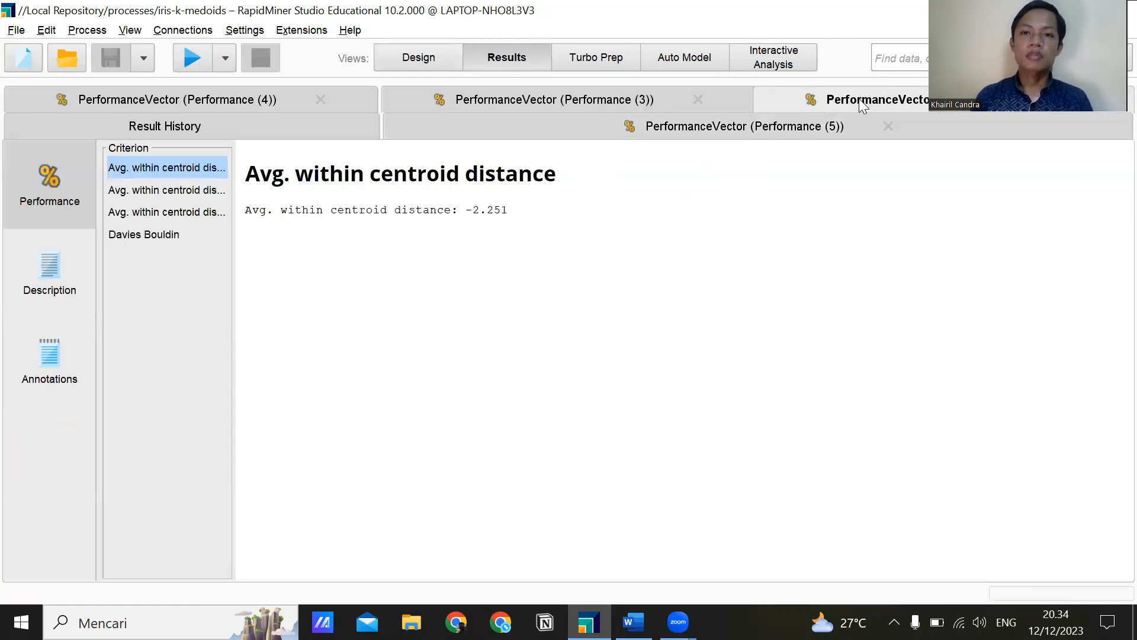
click(202, 218)
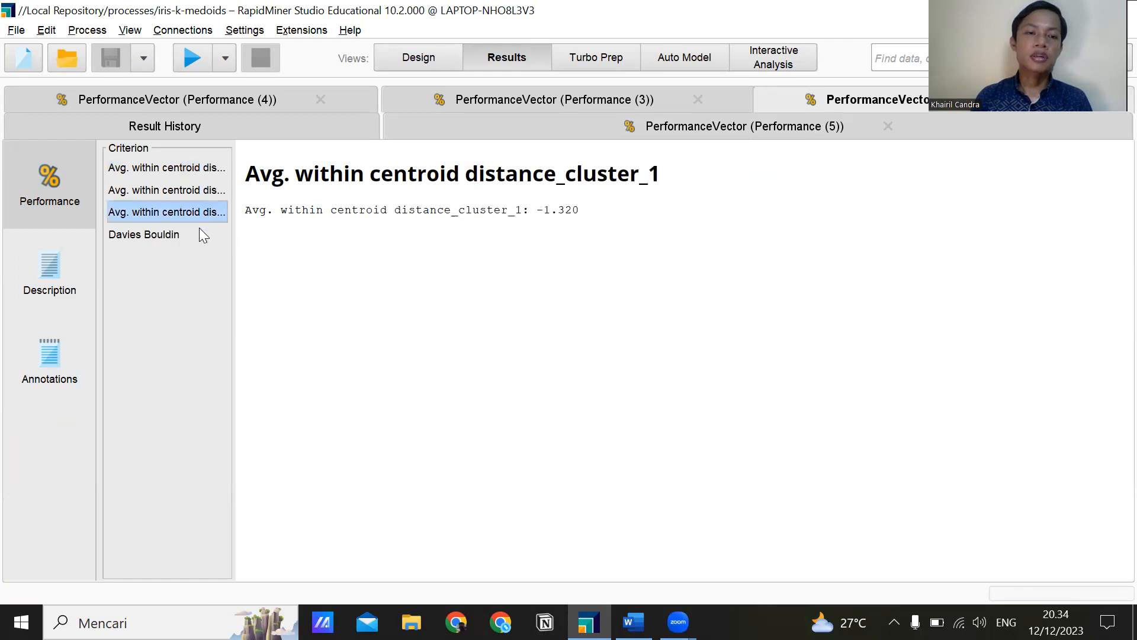
click(196, 234)
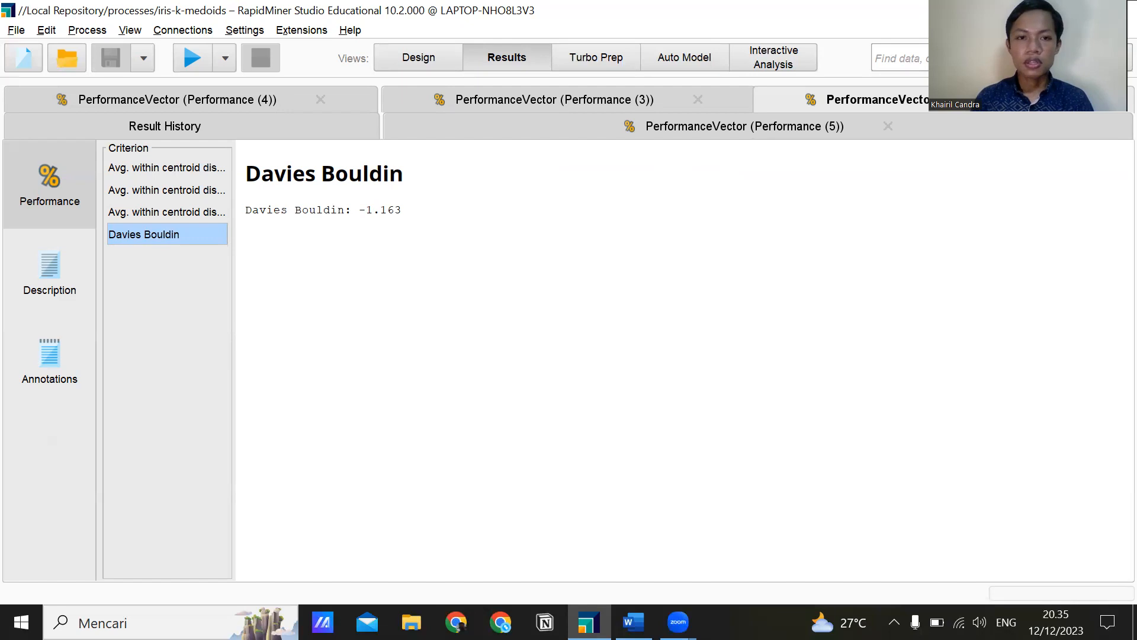
Switch to Word and enter 1.163 as the Davies Bouldin value for K-Medoids with K 2.
click(633, 622)
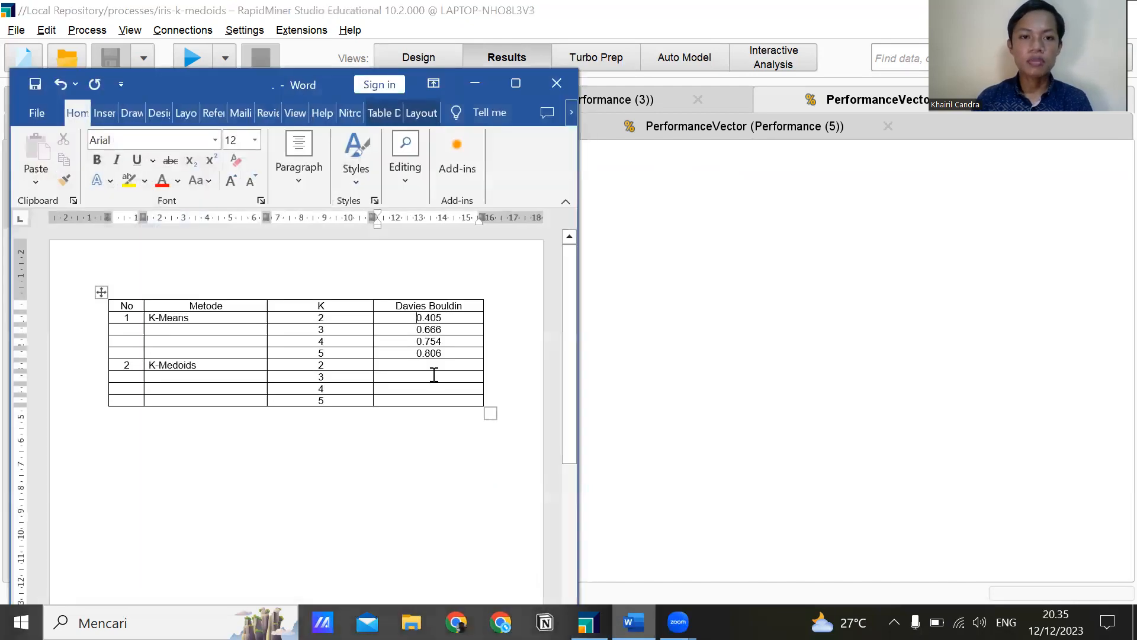
text(1)
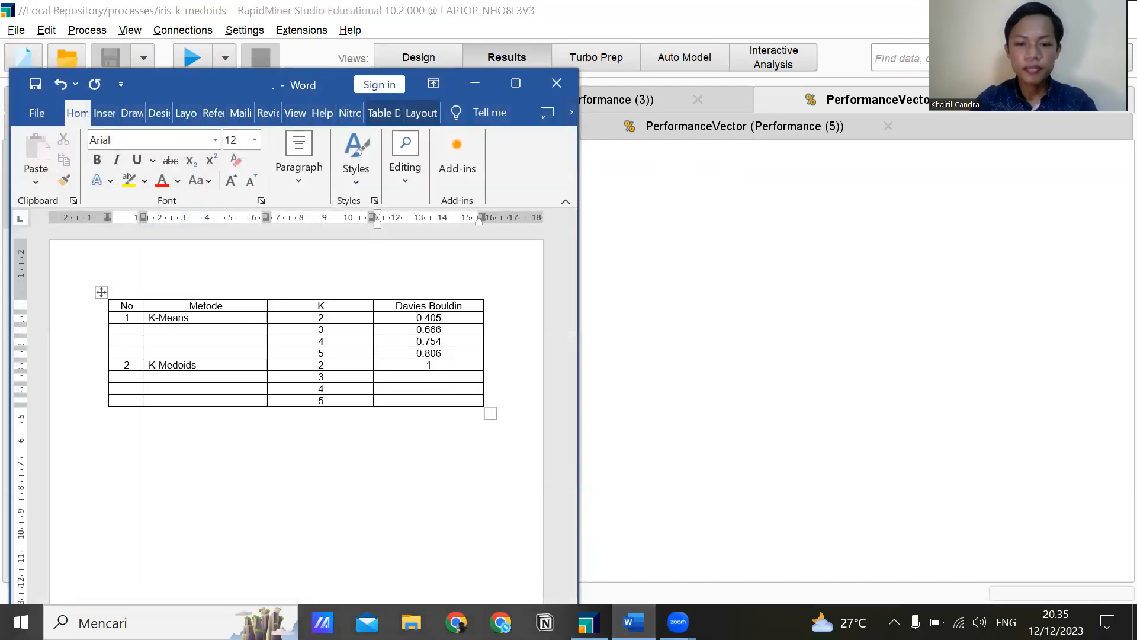
text(.163)
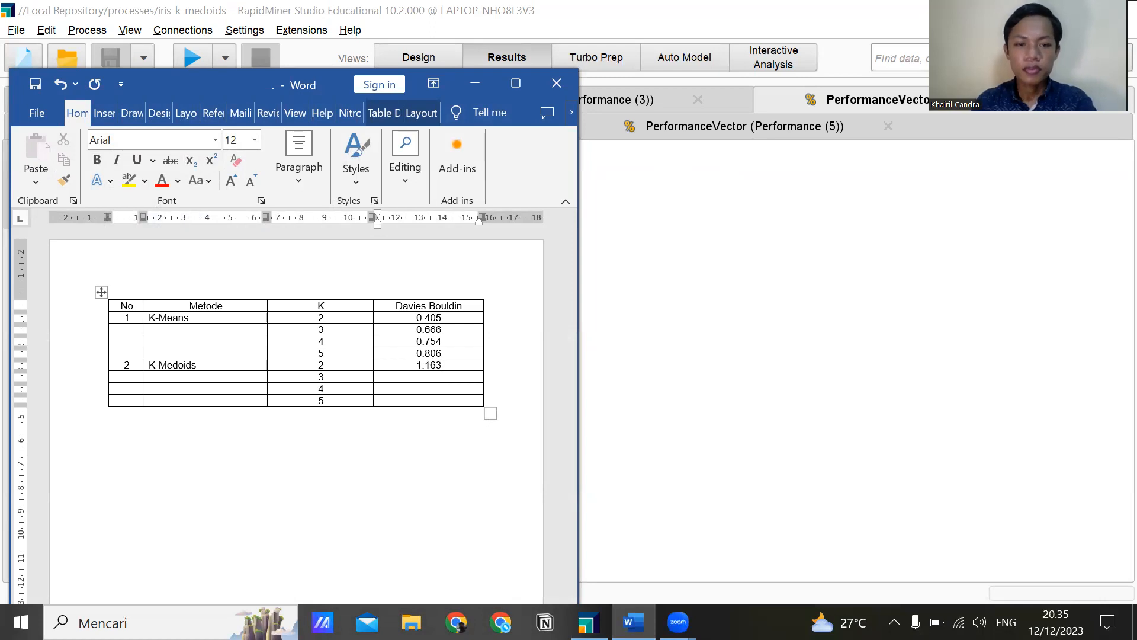
Look up the Davies Bouldin of Performance (3) in RapidMiner and record 0.748 in the Word table for K-Medoids with K 3.
click(790, 283)
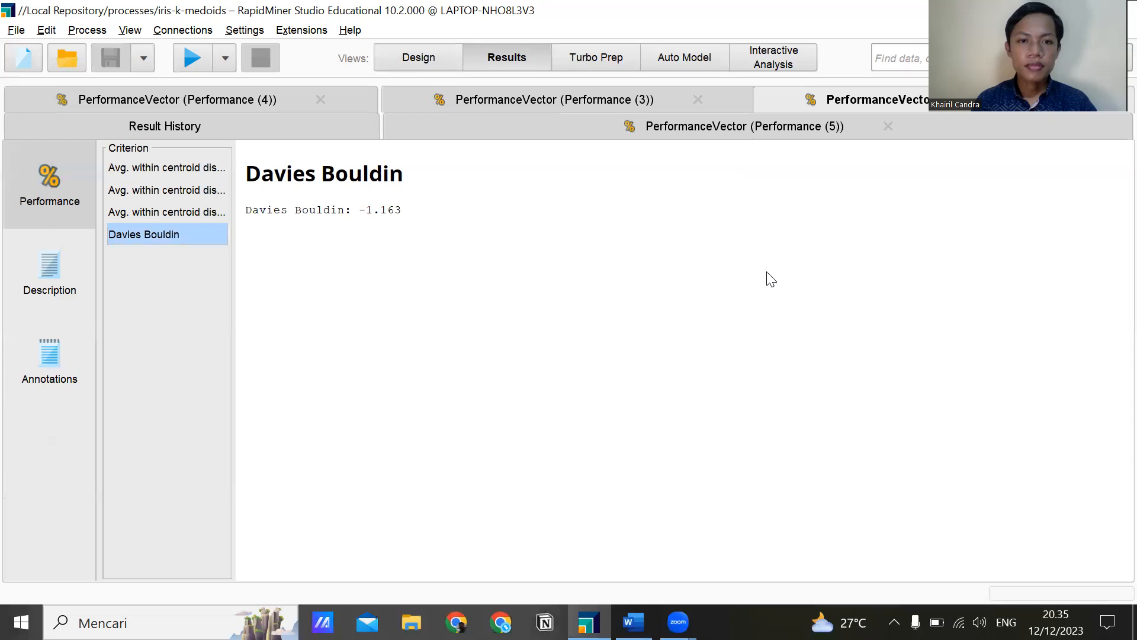
click(587, 102)
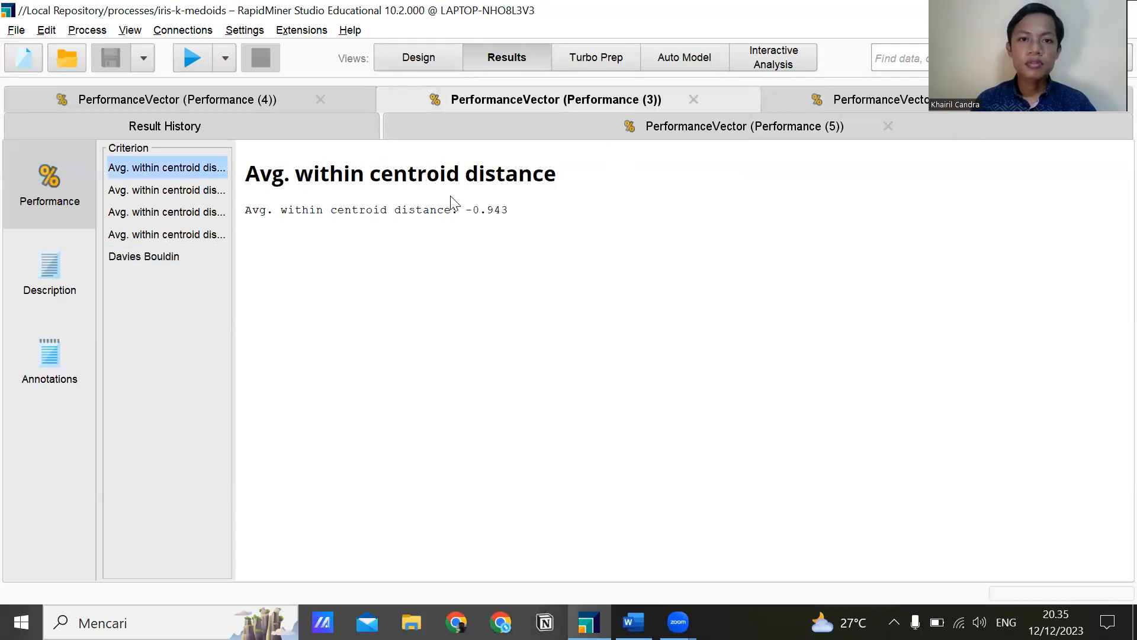
click(146, 259)
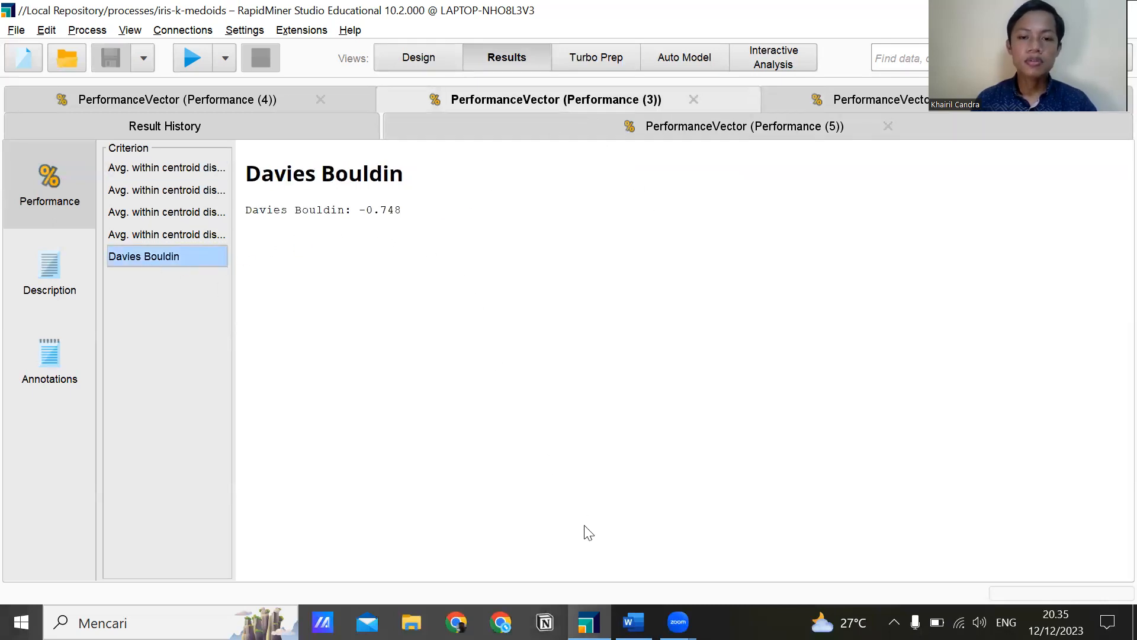
key(alt+Tab)
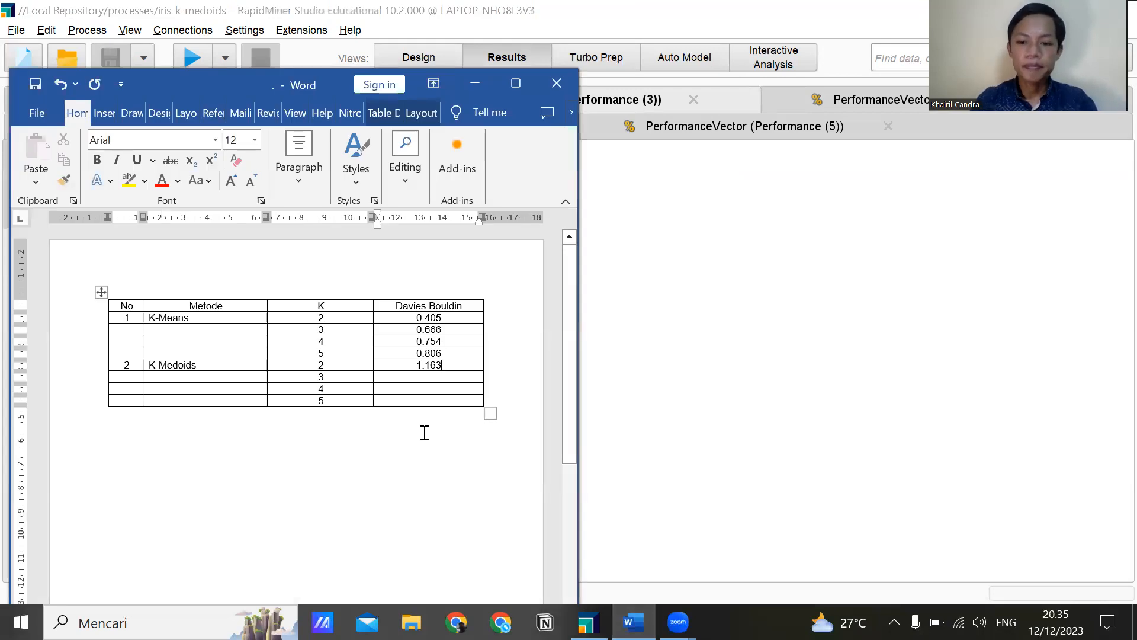
text(0.748)
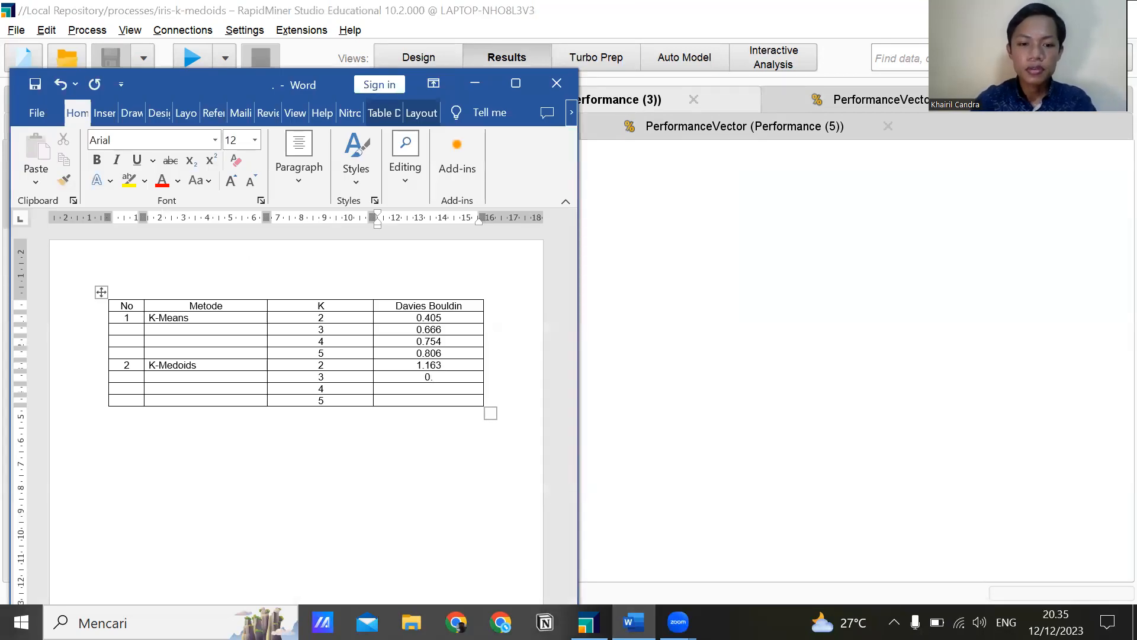
Look up the Davies Bouldin of Performance (4) in RapidMiner and record 1.532 in the Word table for K-Medoids with K 4.
click(820, 263)
click(257, 103)
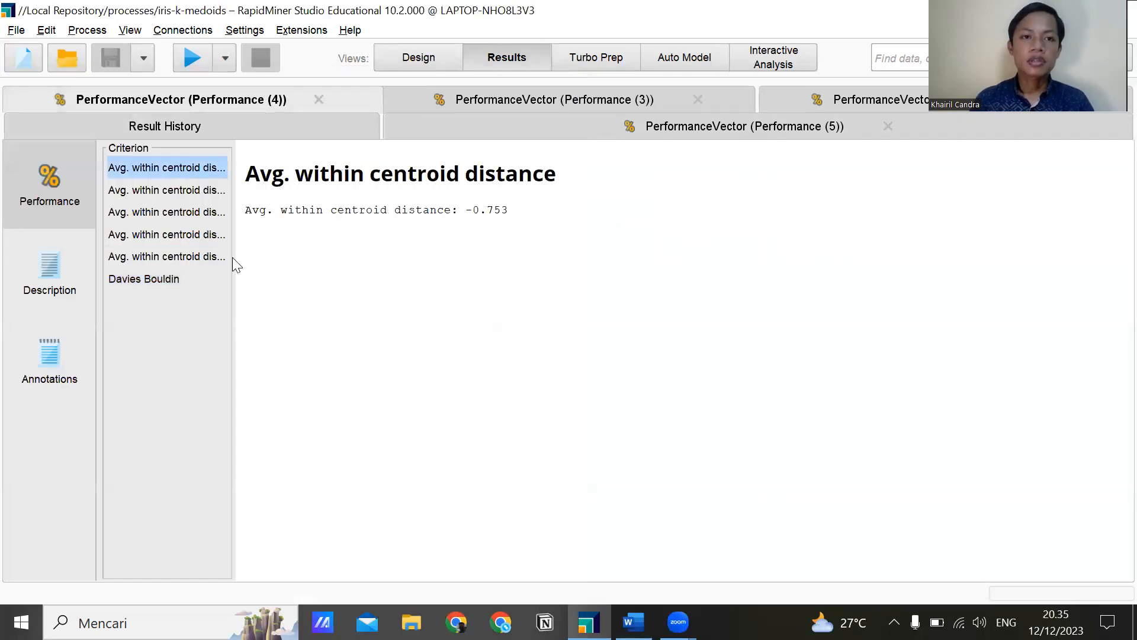
click(187, 273)
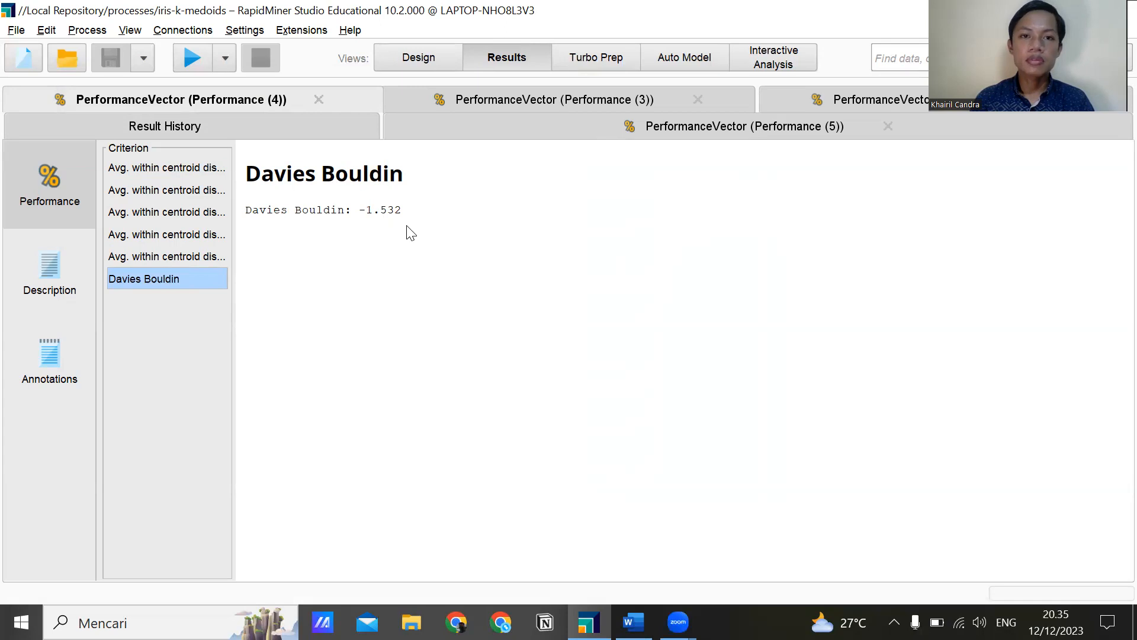
click(633, 621)
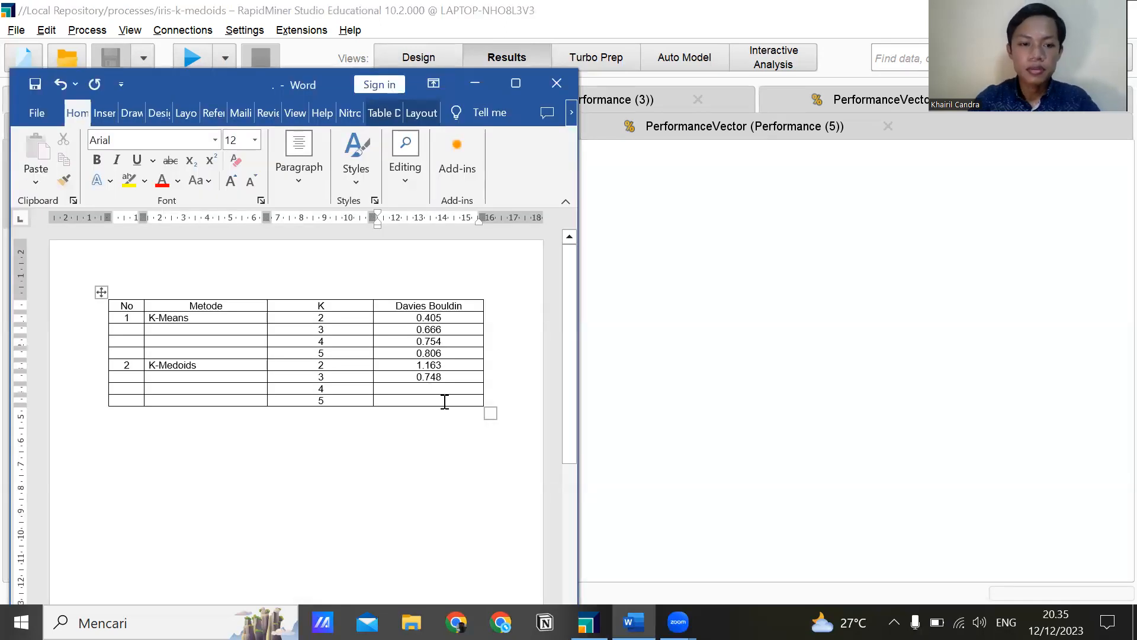
text(1)
text(32)
Look up the Davies Bouldin of Performance (5) in RapidMiner and record 1.170 in the Word table for K-Medoids with K 5.
click(697, 322)
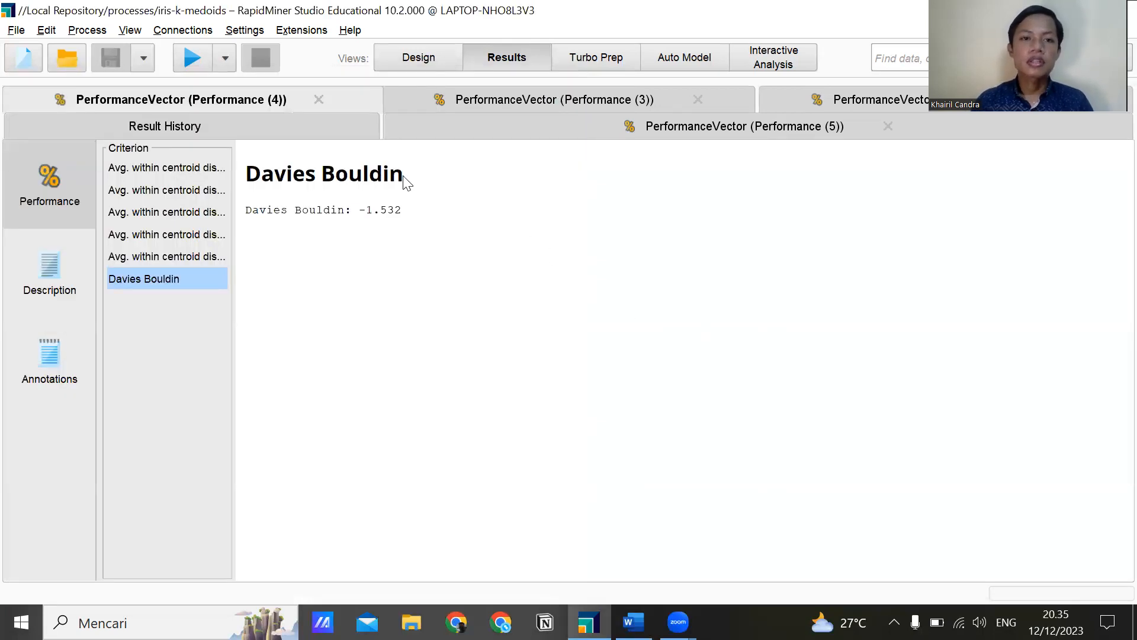
click(547, 120)
click(180, 285)
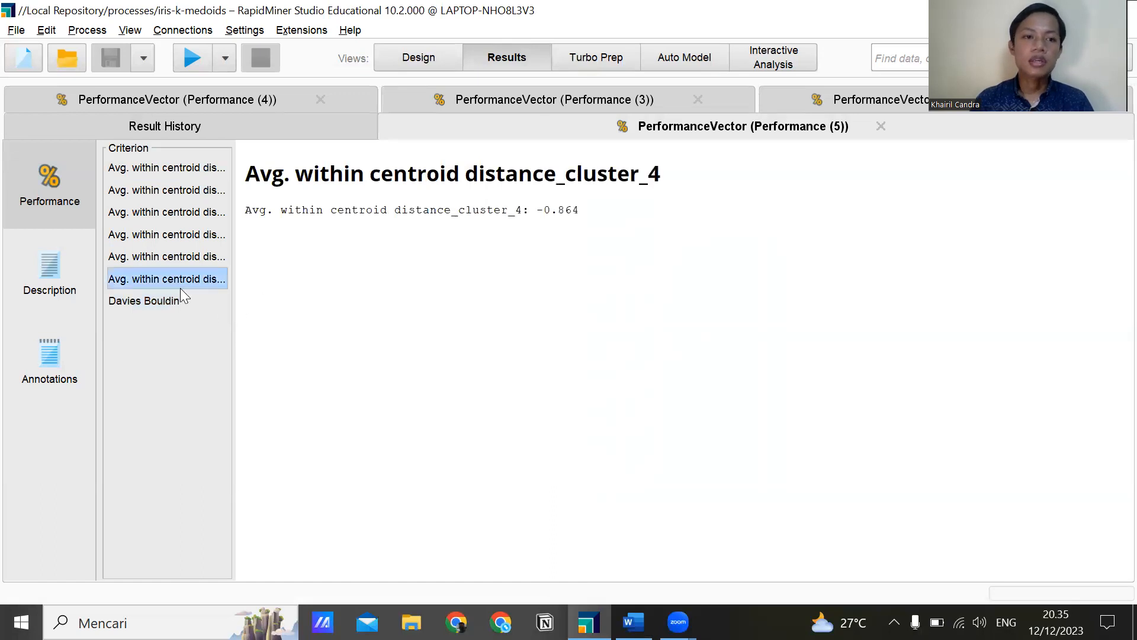
click(180, 304)
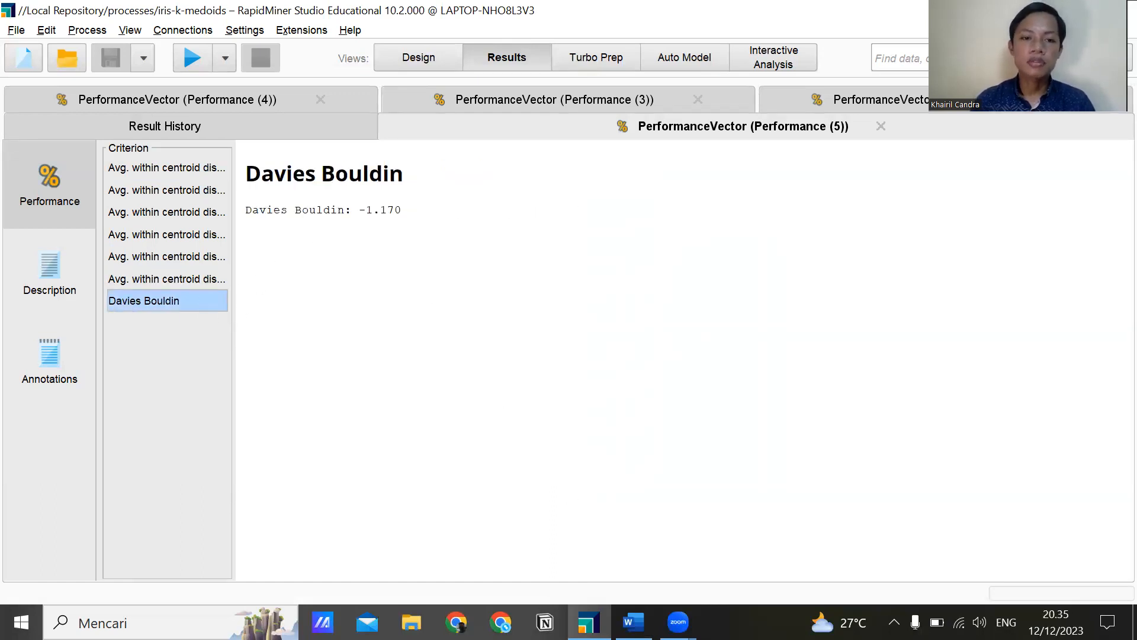
key(alt+Tab)
text(1)
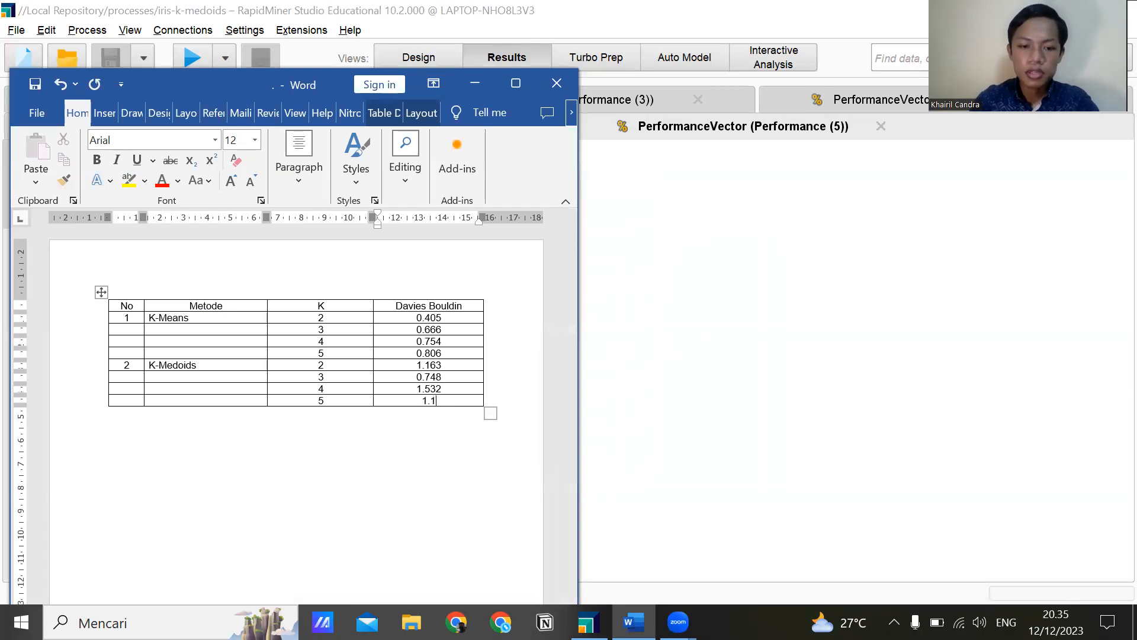
text(.170)
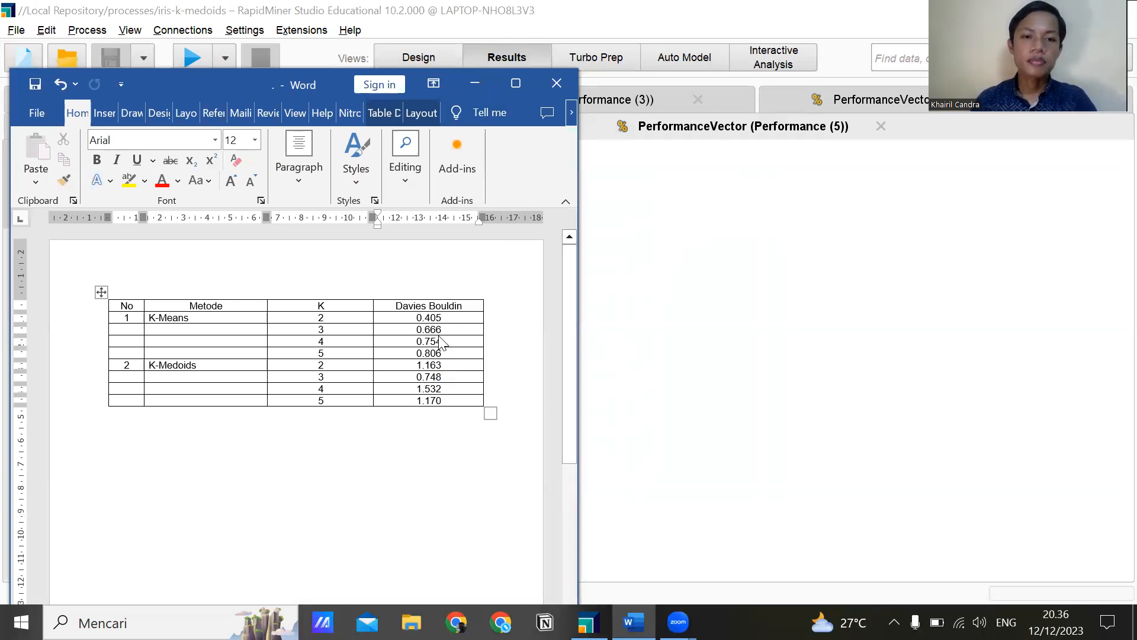
Return to the RapidMiner process design and open the iris-k-means process from the Local Repository.
click(475, 83)
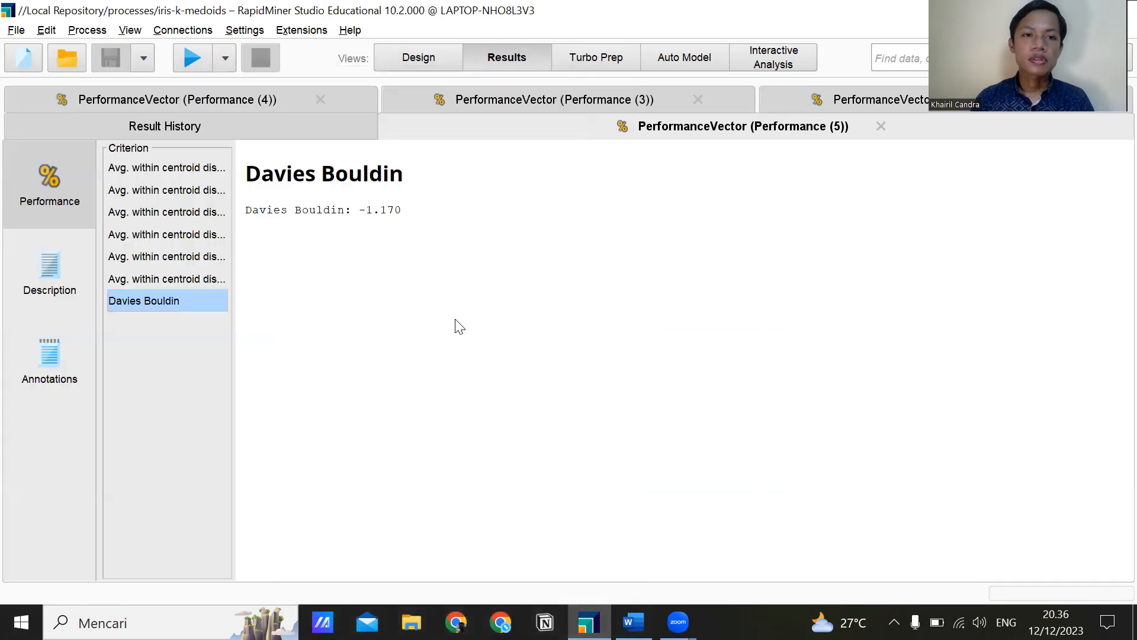
click(437, 59)
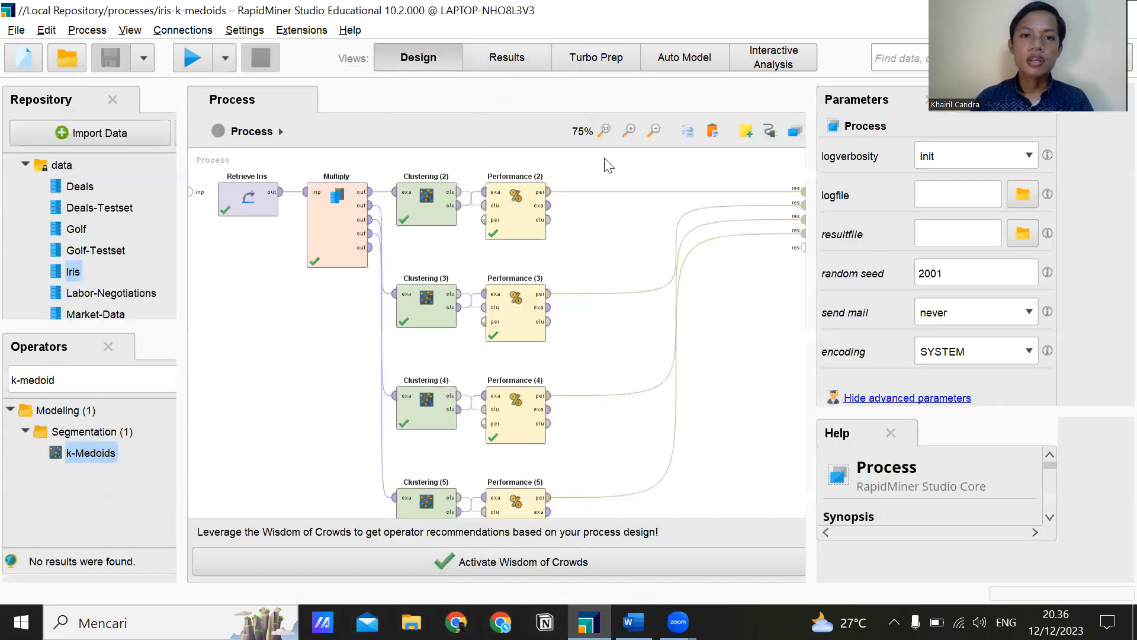
scroll(680, 309, down, 3)
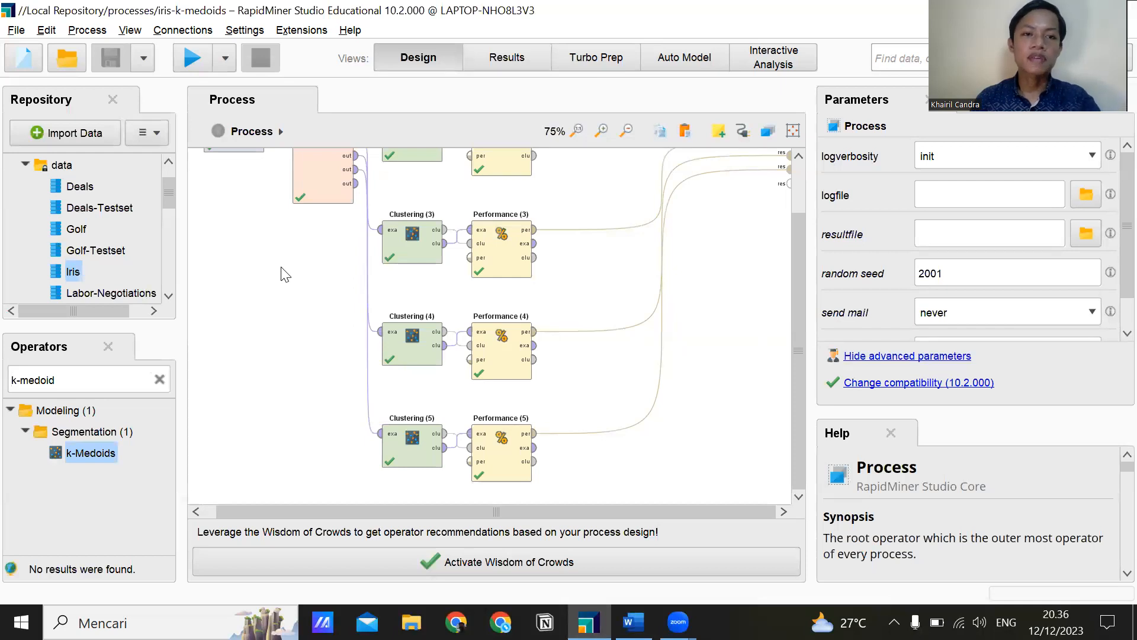
scroll(282, 272, up, 3)
drag(166, 201, 168, 181)
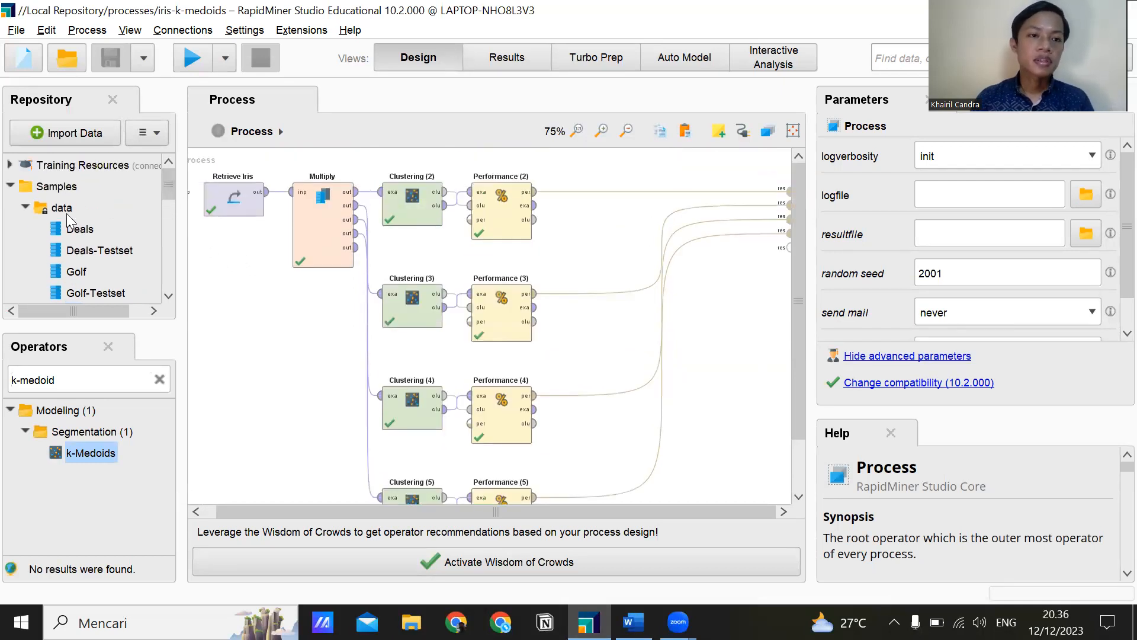
click(10, 186)
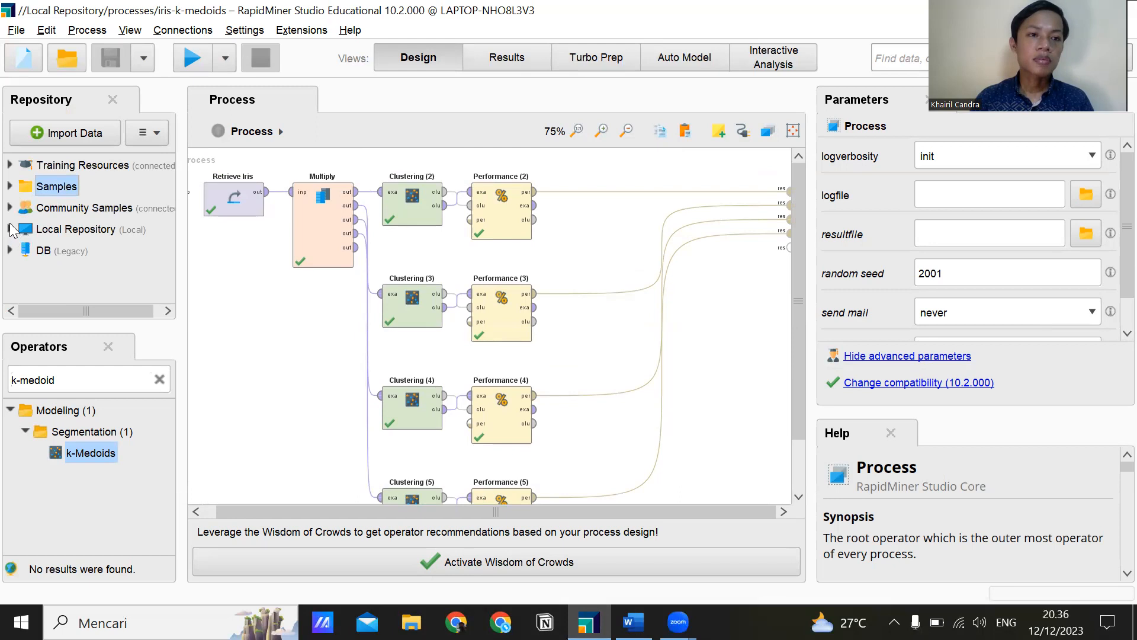
click(10, 229)
click(25, 293)
scroll(34, 265, down, 2)
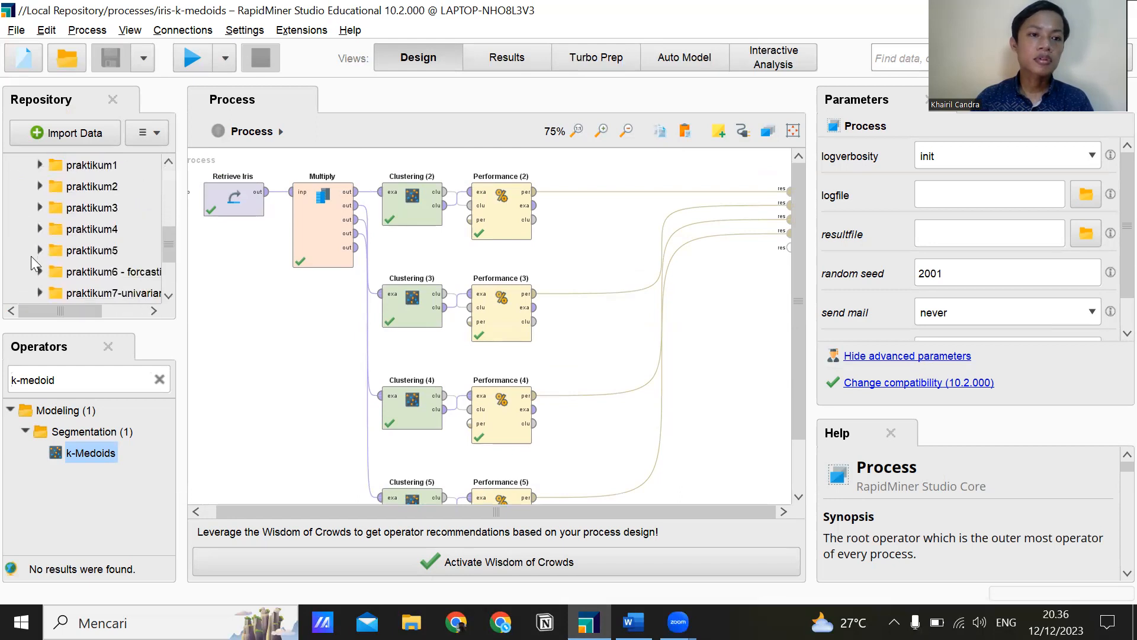
scroll(34, 265, down, 2)
double_click(95, 231)
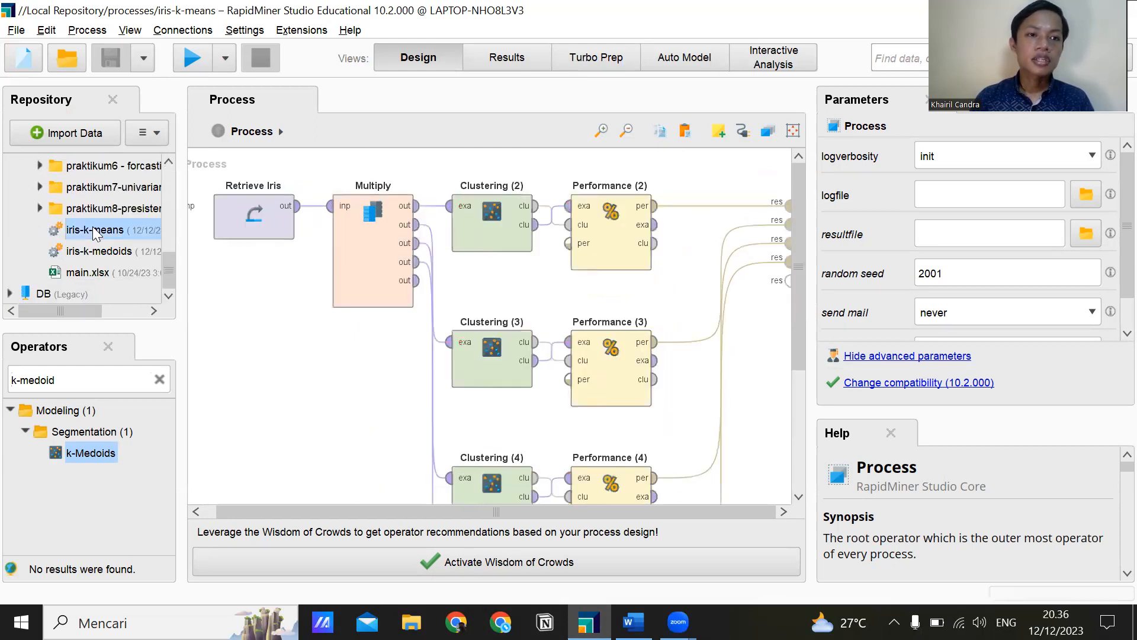
Recheck the results table in Word, and delete the Clustering and Performance operators (3), (4) and (5) from the iris-k-means process.
scroll(305, 363, down, 5)
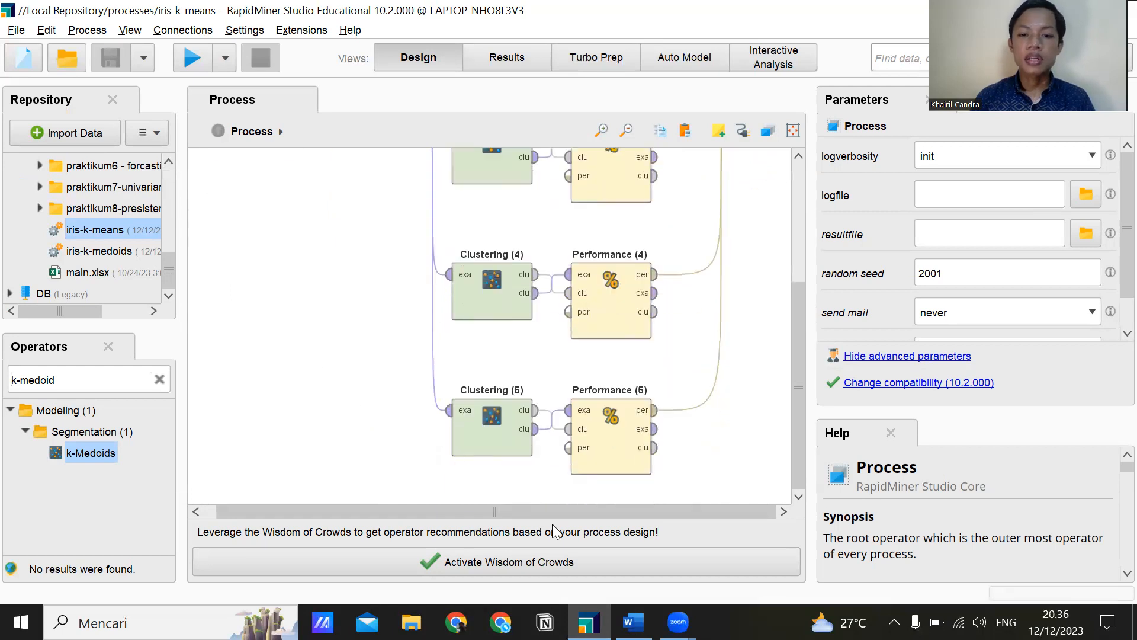
key(alt+Tab)
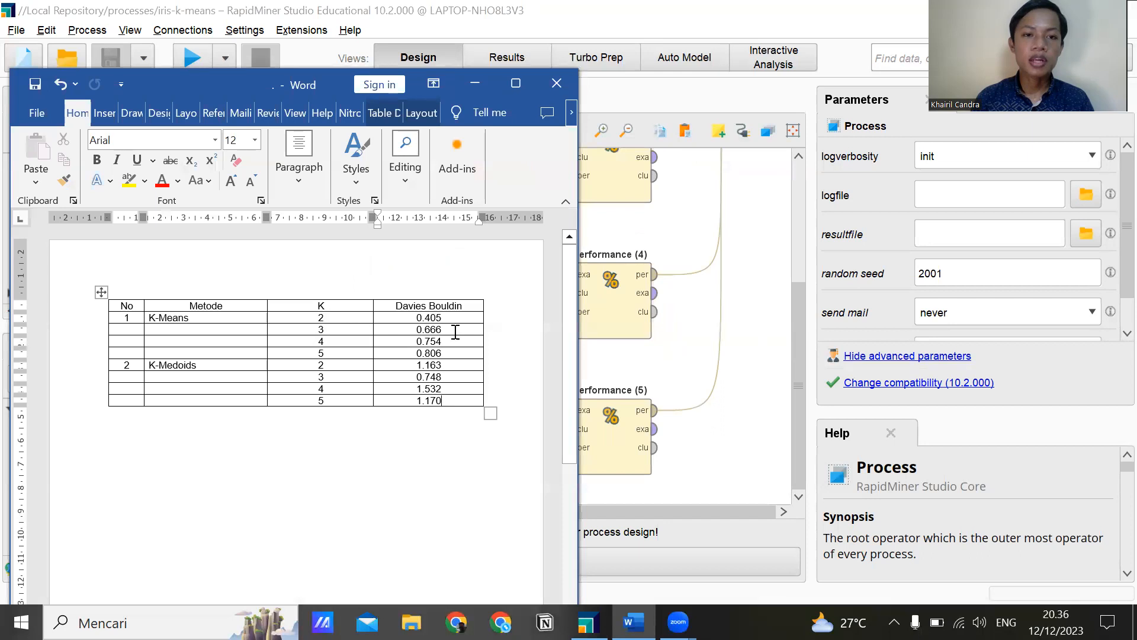
click(687, 249)
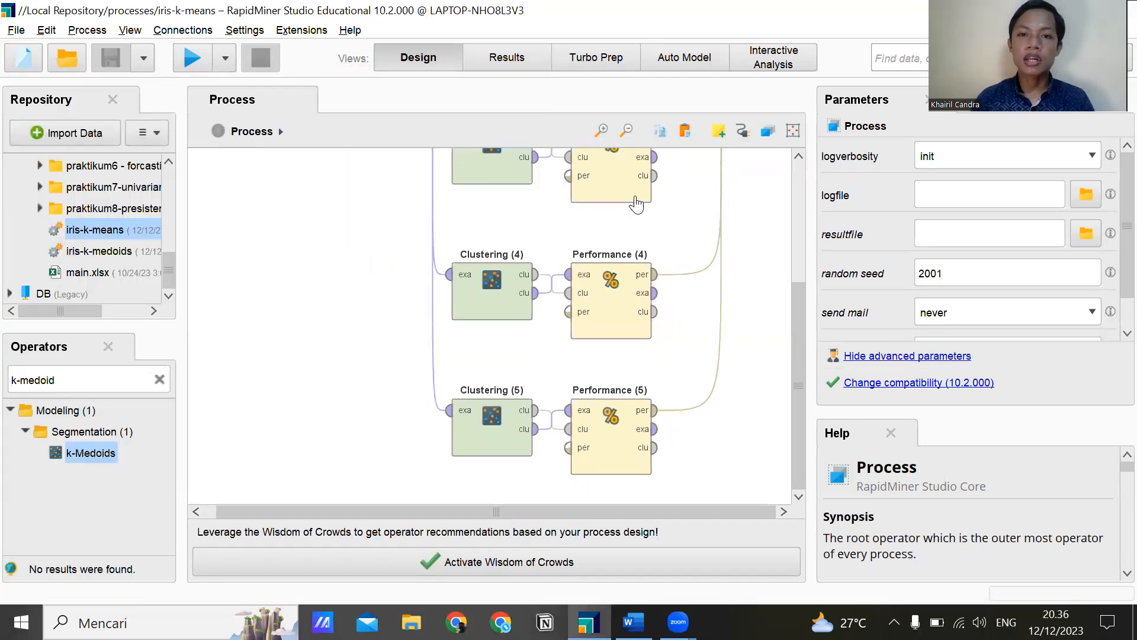
click(629, 133)
click(629, 133)
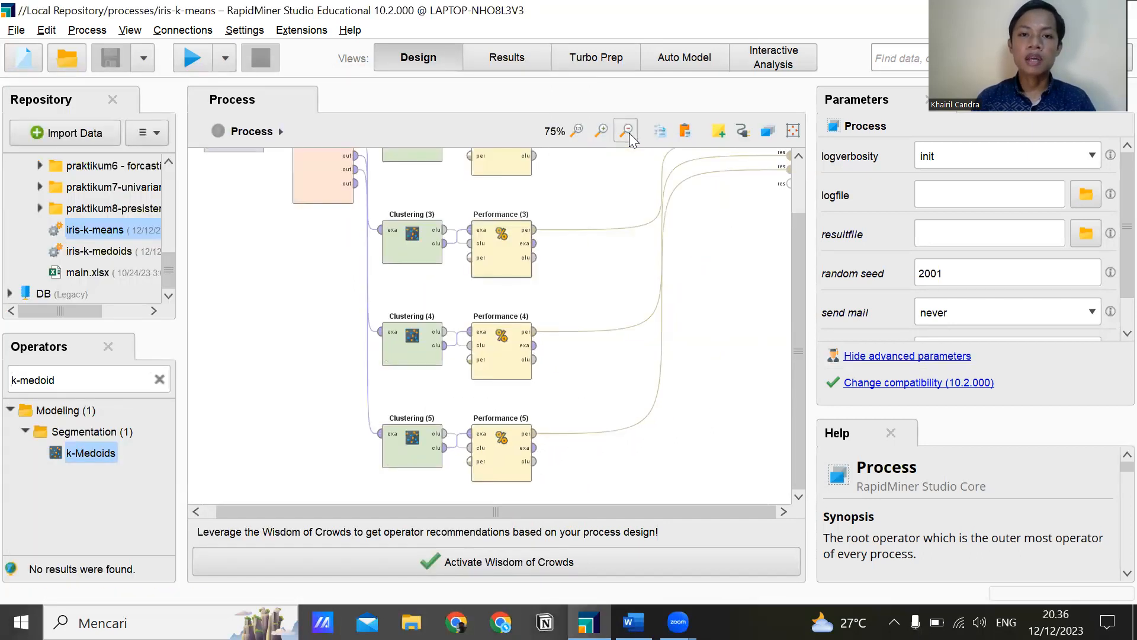
click(629, 133)
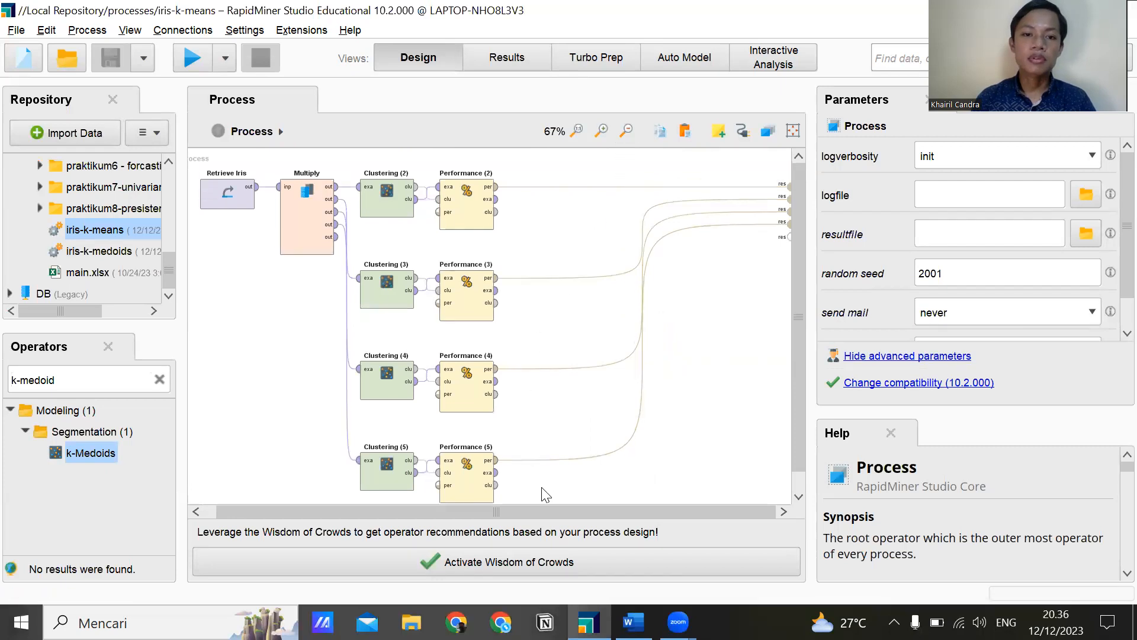
drag(618, 503, 285, 238)
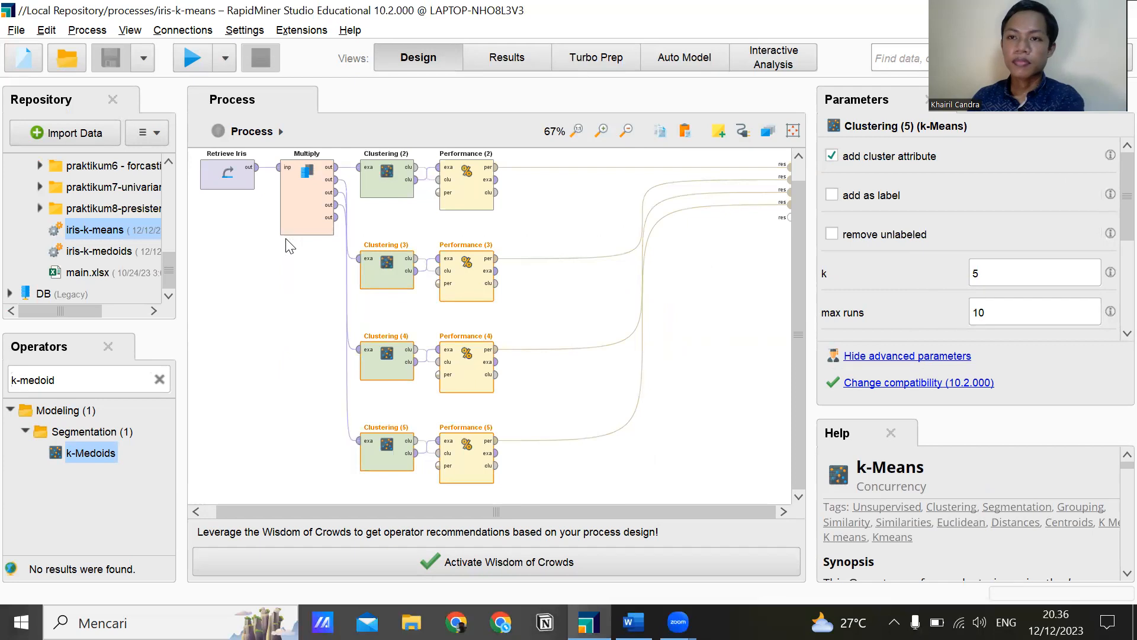
key(Delete)
Remove the Multiply operator from the process, leaving Retrieve Iris connected directly to Clustering (2).
click(302, 215)
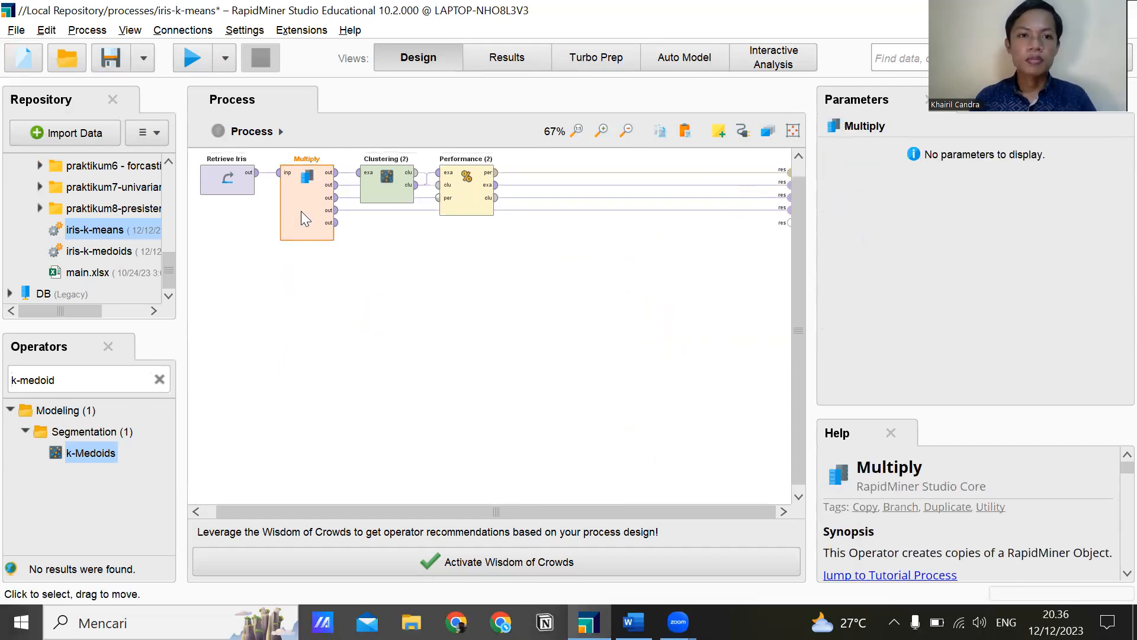
right_click(301, 211)
click(353, 422)
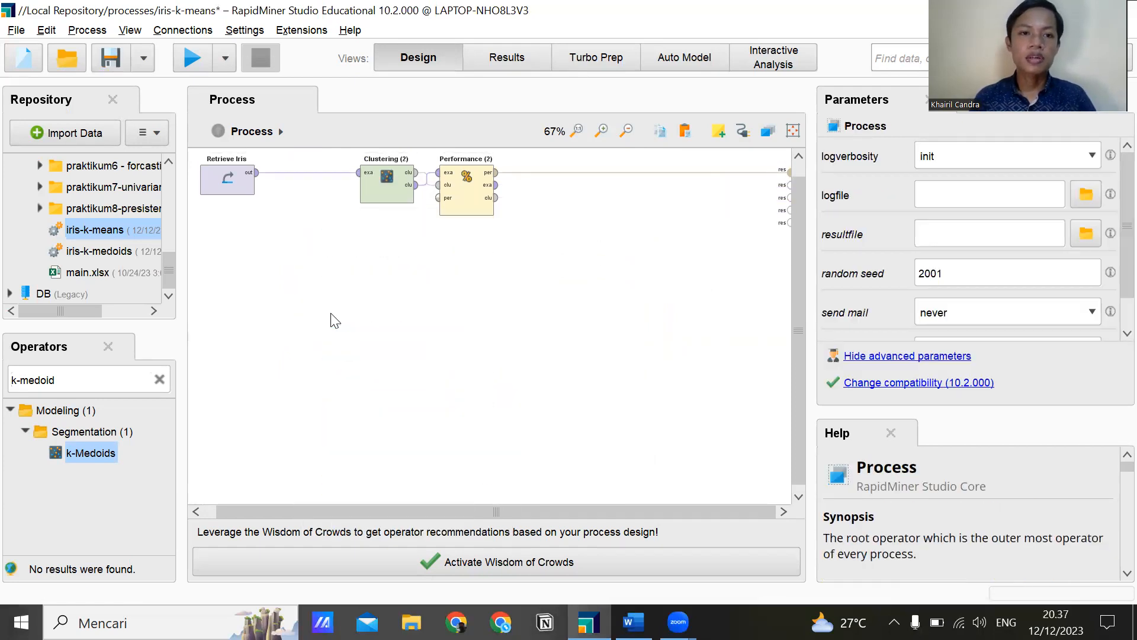
Connect the example set output of Performance (2) to a process result port, save the process and run it.
click(363, 194)
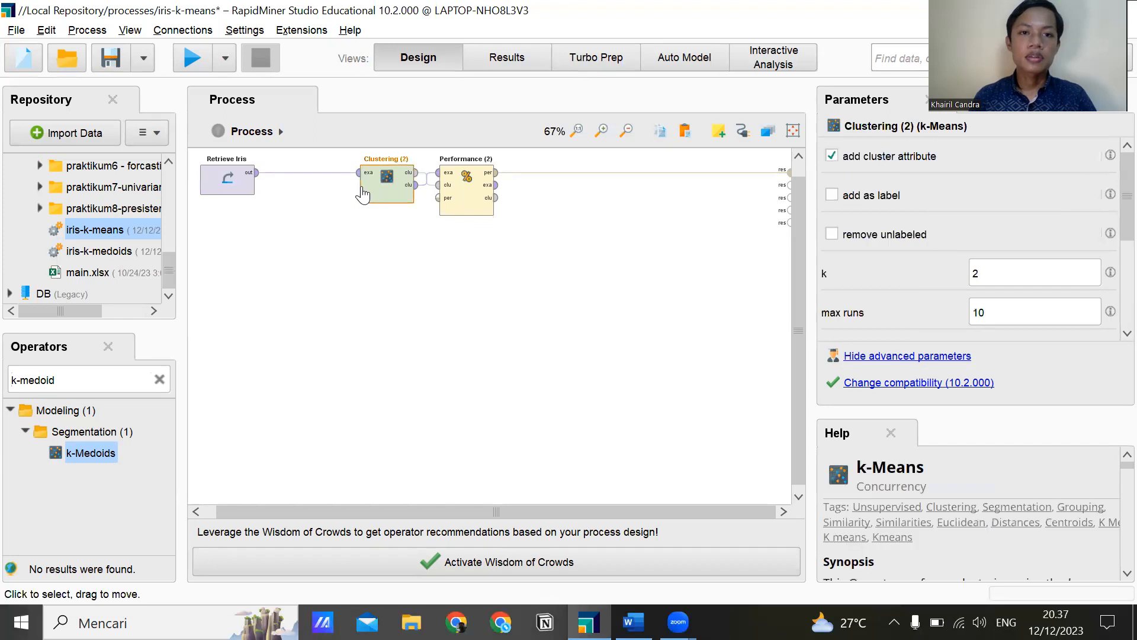
double_click(495, 186)
click(504, 290)
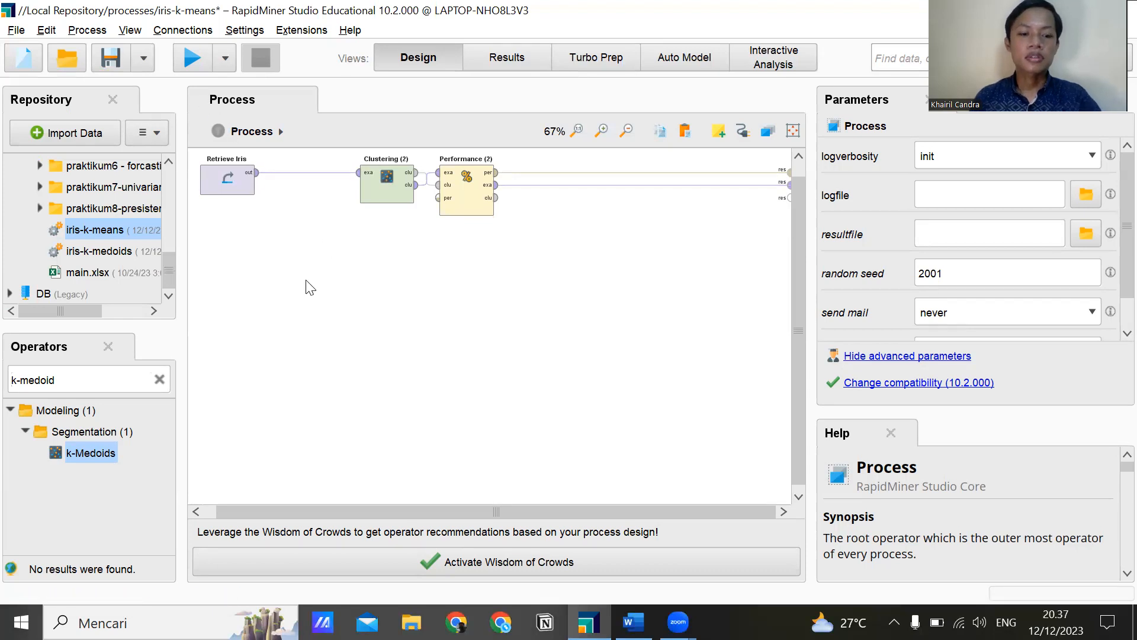
key(ctrl+s)
click(192, 59)
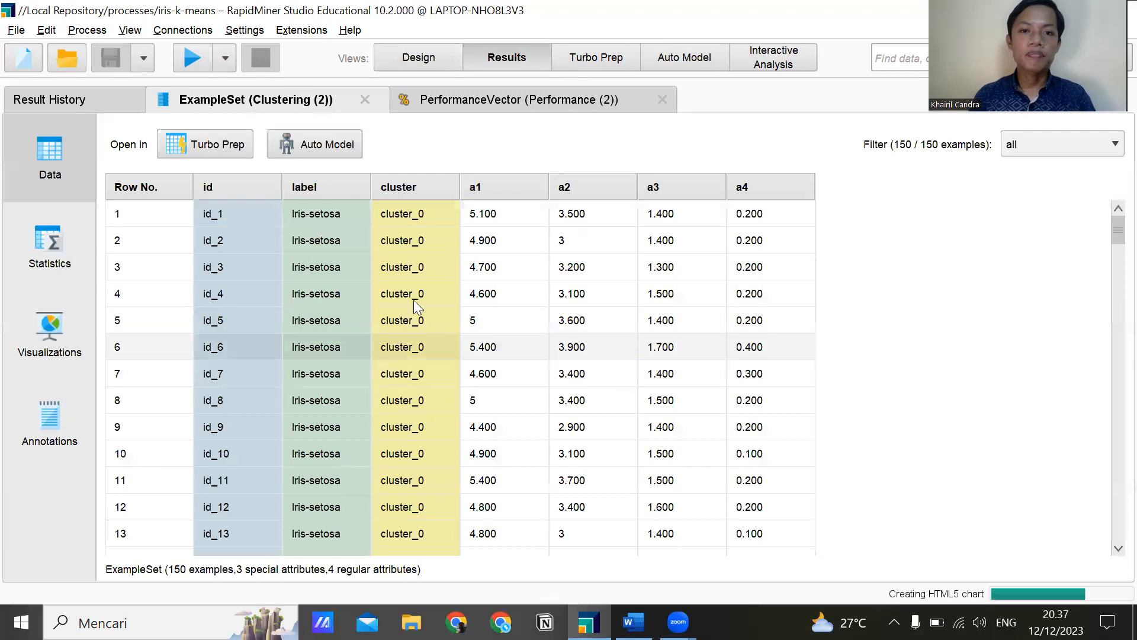
Look through the clustered data, display it as a Scatter 3D plot and tilt the chart slightly.
scroll(413, 299, down, 3)
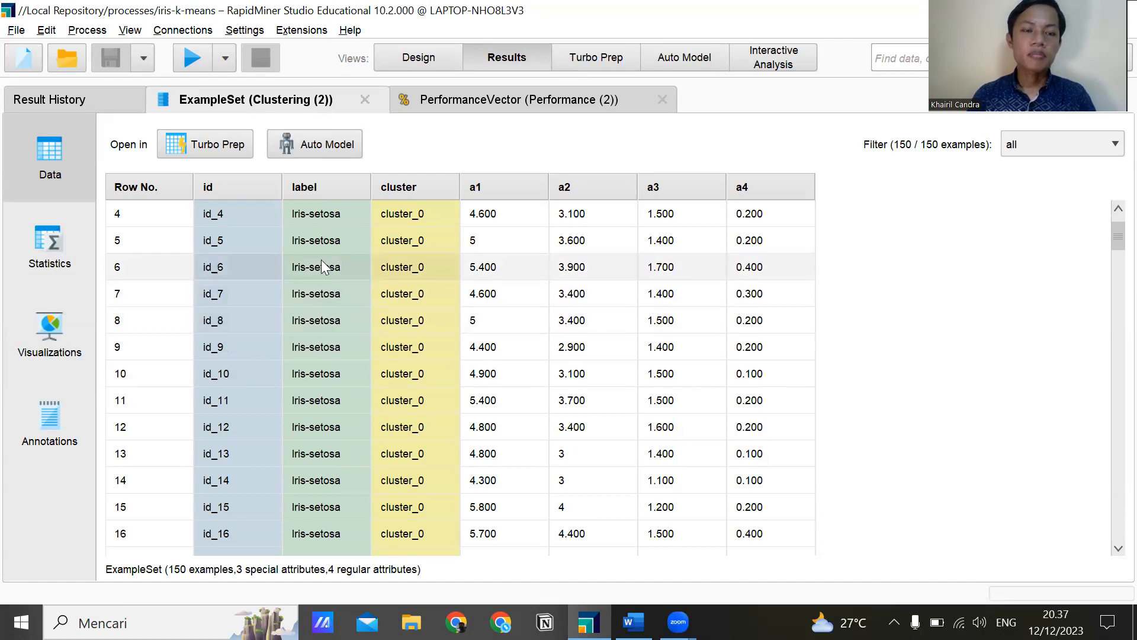
click(58, 343)
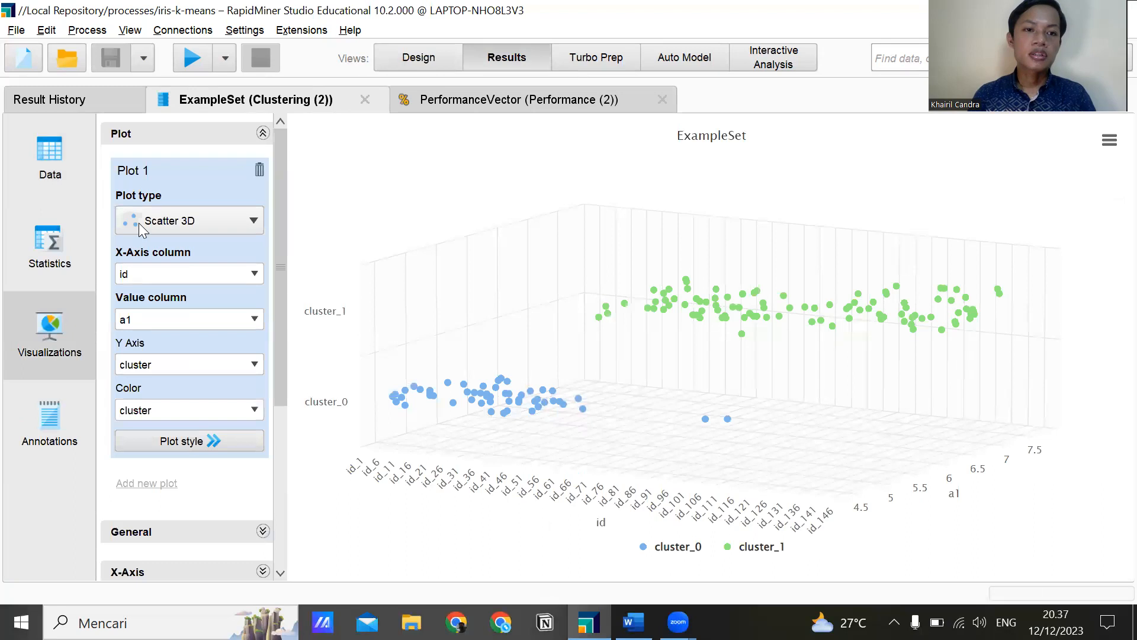
click(165, 222)
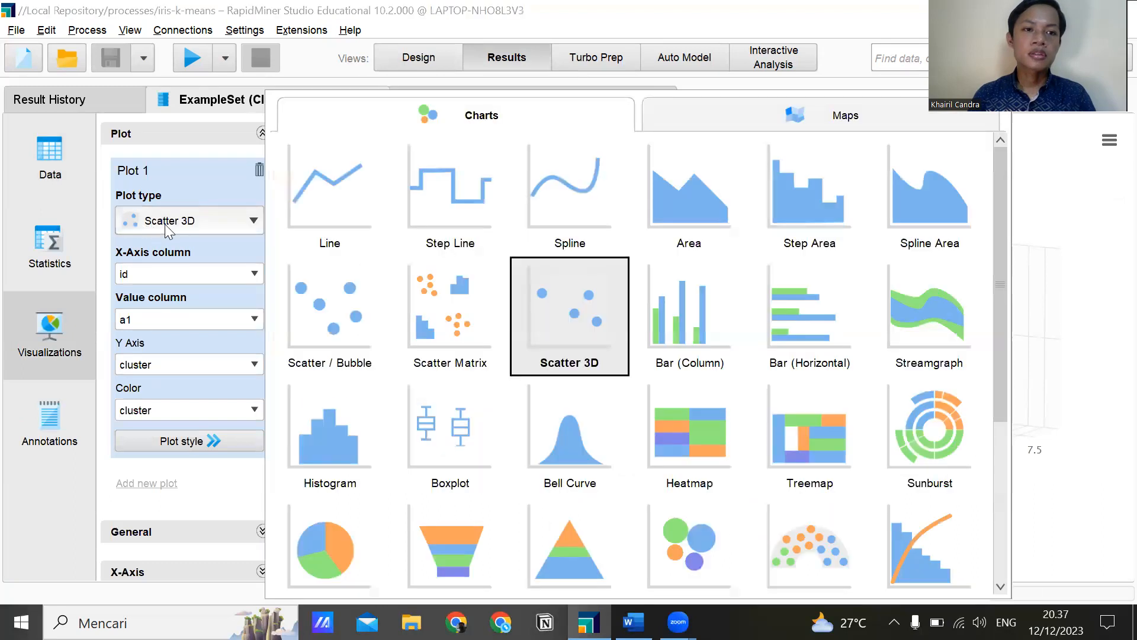
click(563, 315)
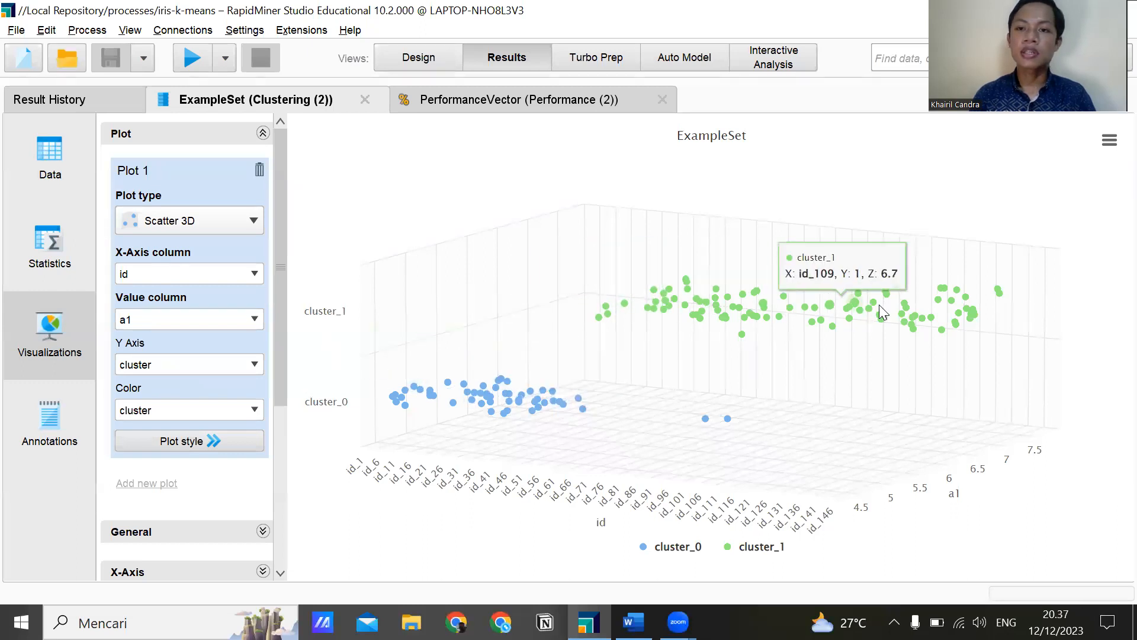
drag(847, 414, 829, 391)
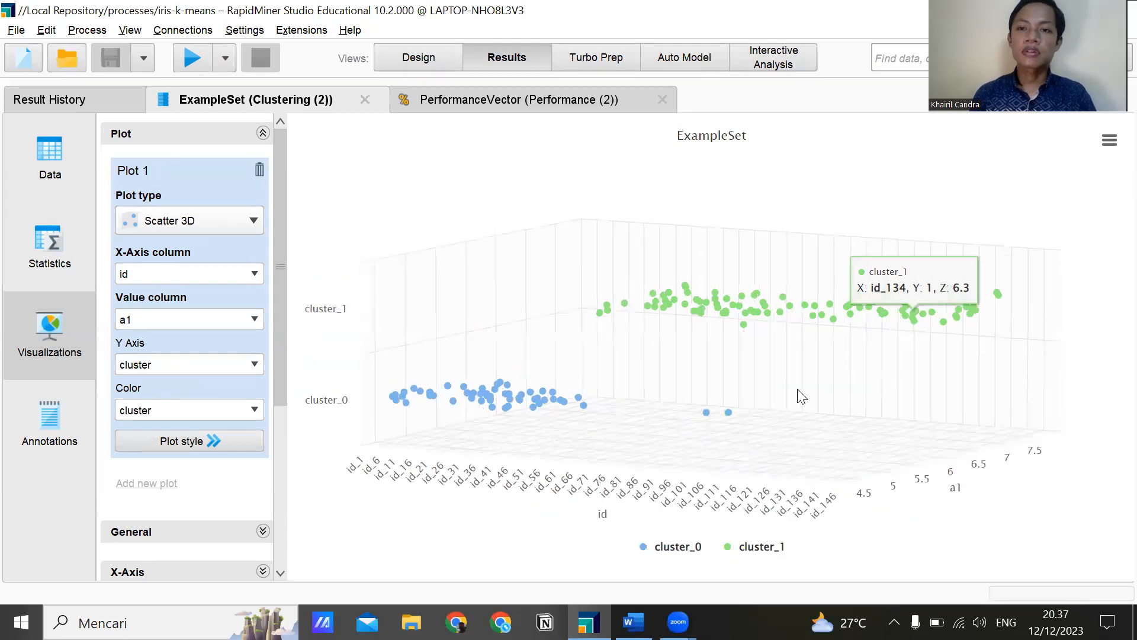
Start exporting the chart as PDF and choose the last used directory, processes, as the save location.
click(1110, 142)
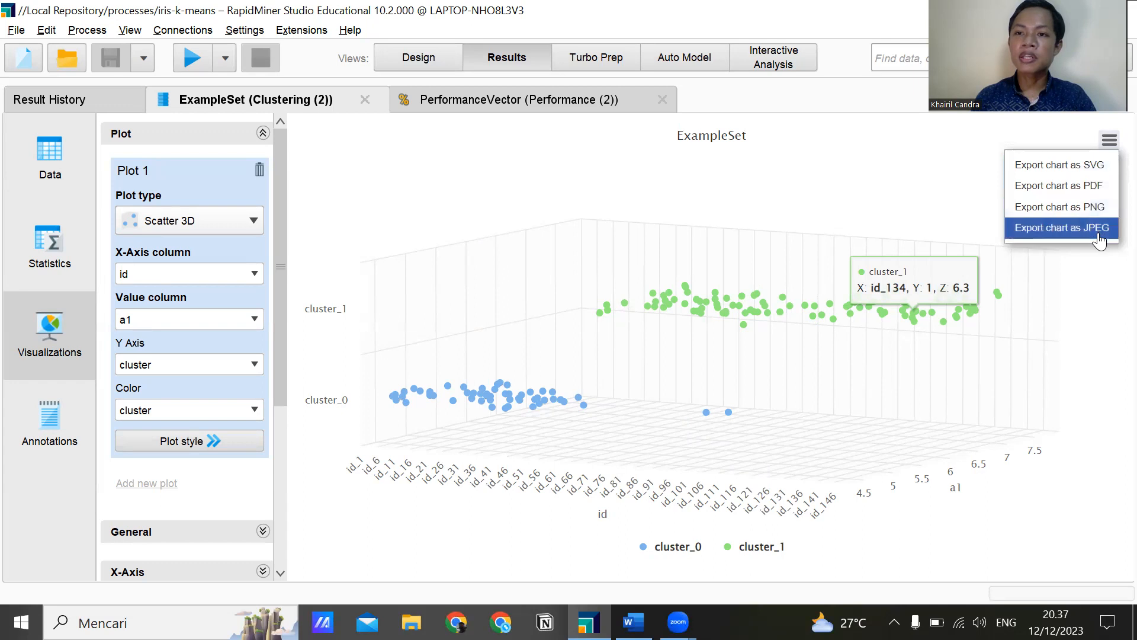
click(1083, 188)
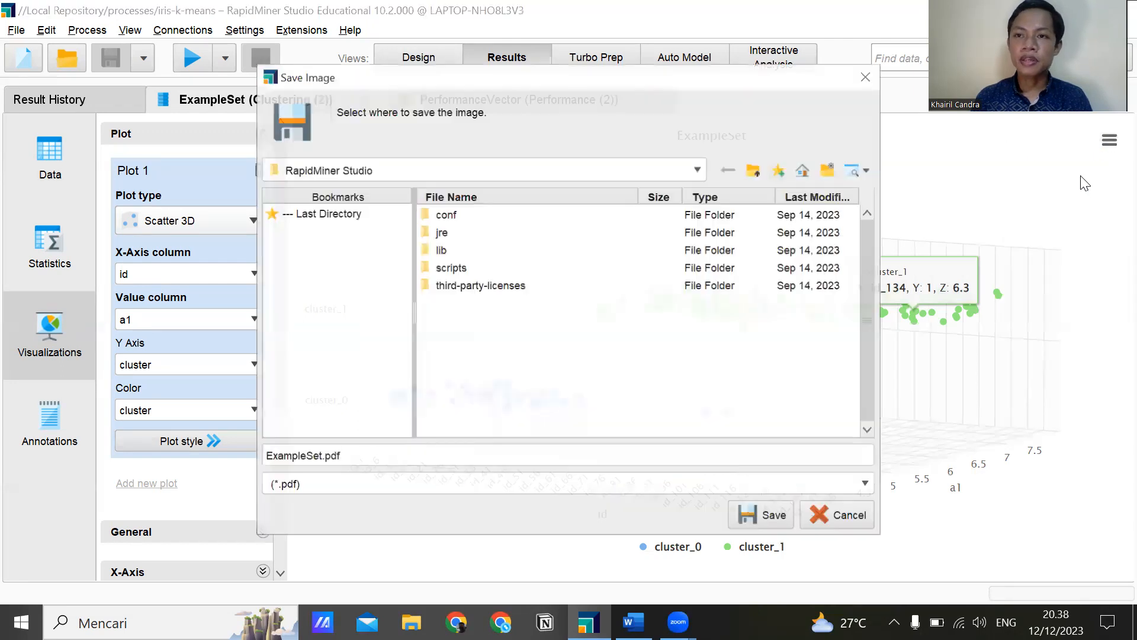
click(307, 212)
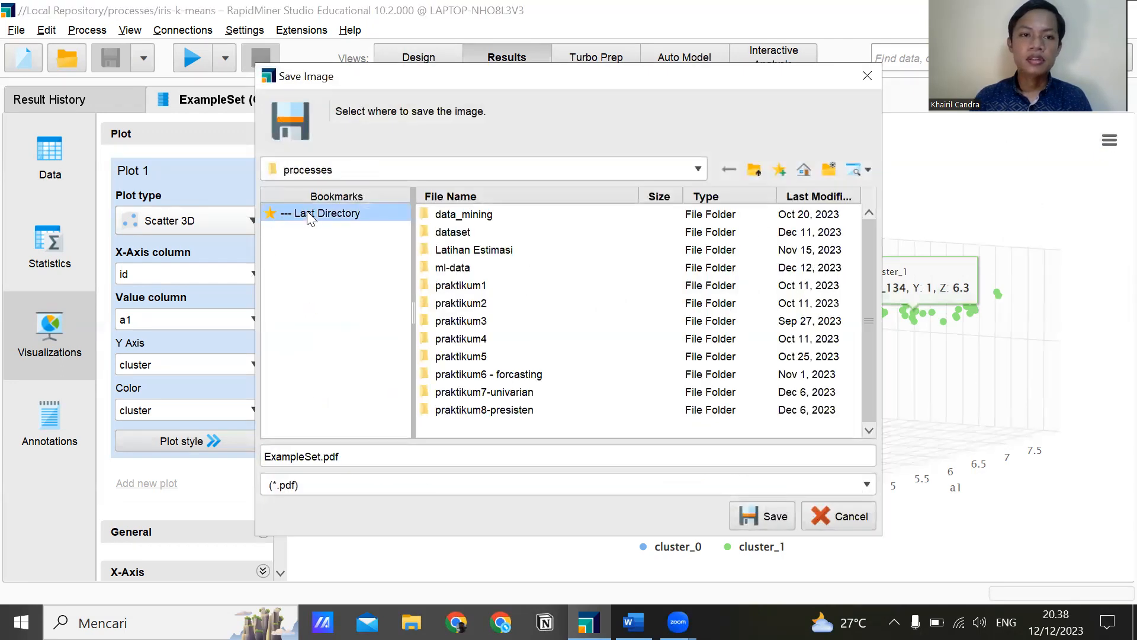
Name the exported image hasil-visualisasi-iris-k-means.pdf and save it.
double_click(320, 456)
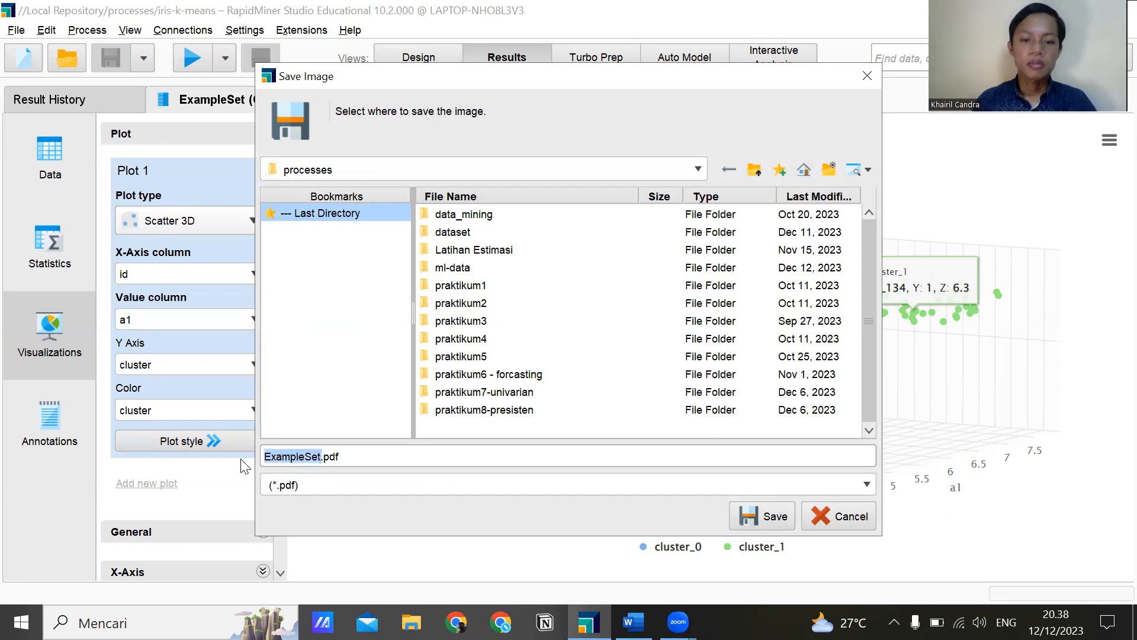
text(hasil)
text(-visuali)
text(sai)
key(BackSpace)
key(BackSpace)
key(BackSpace)
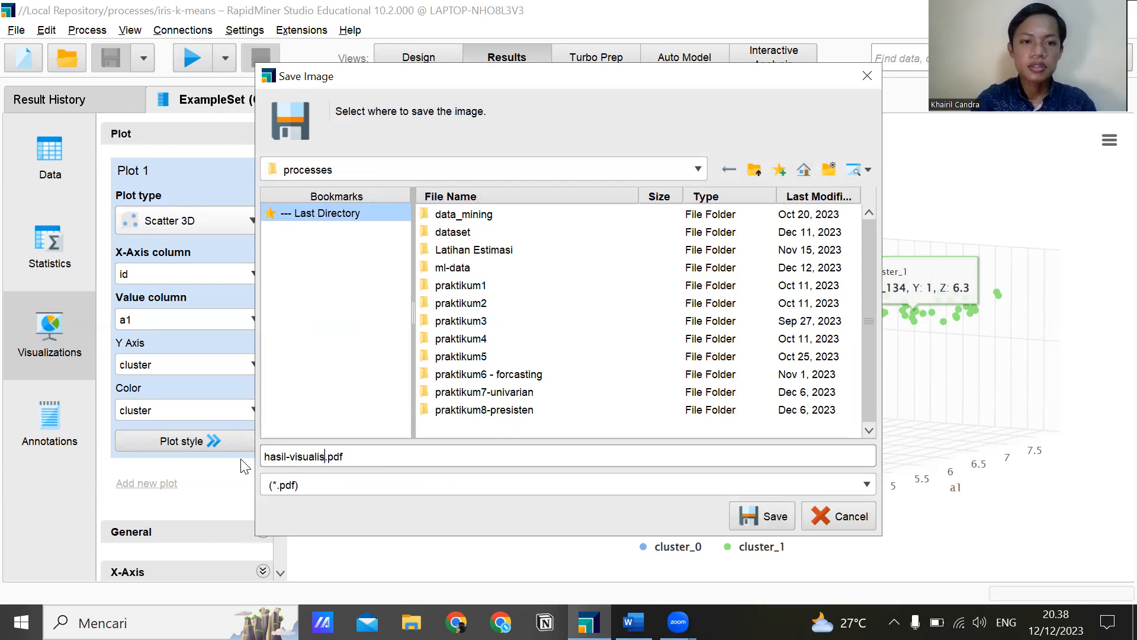
text(sasi)
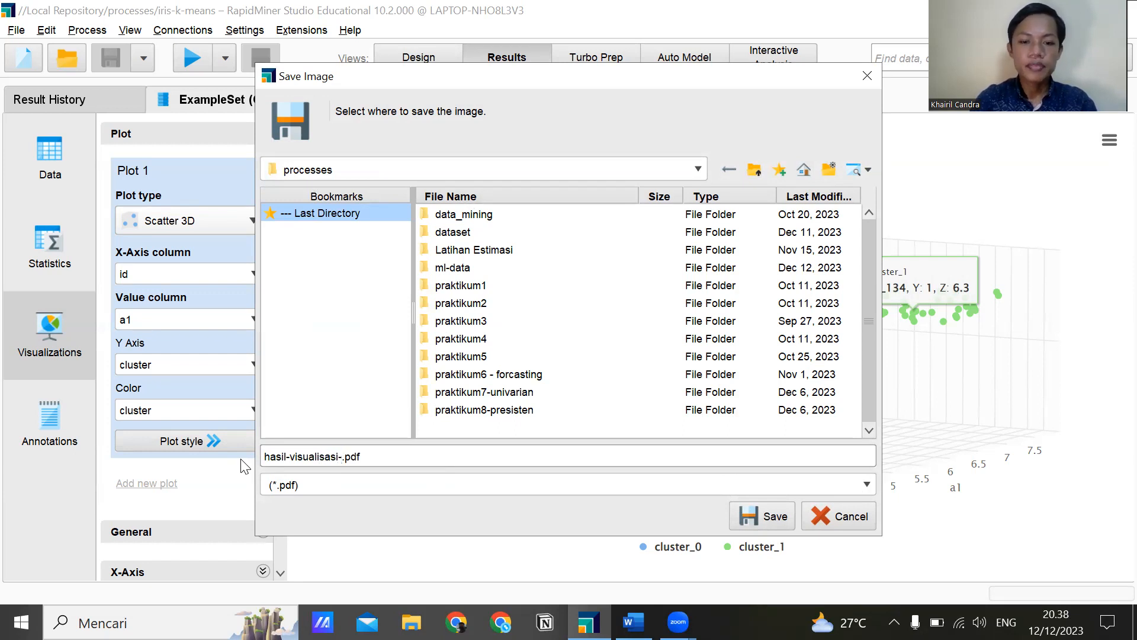
text(-iris-k-means)
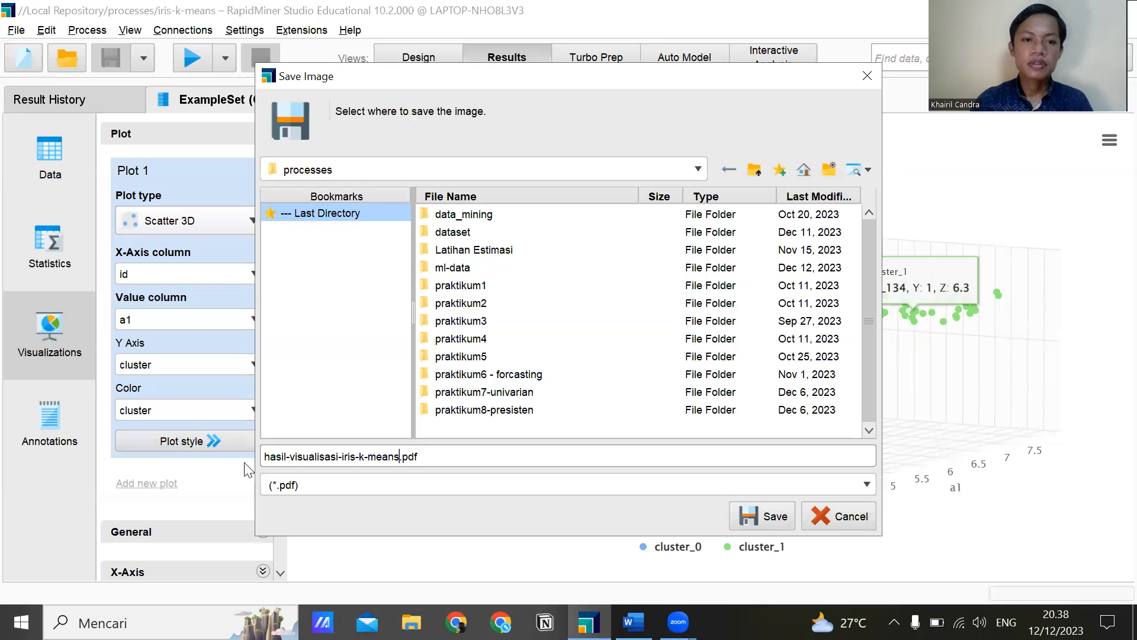
click(748, 524)
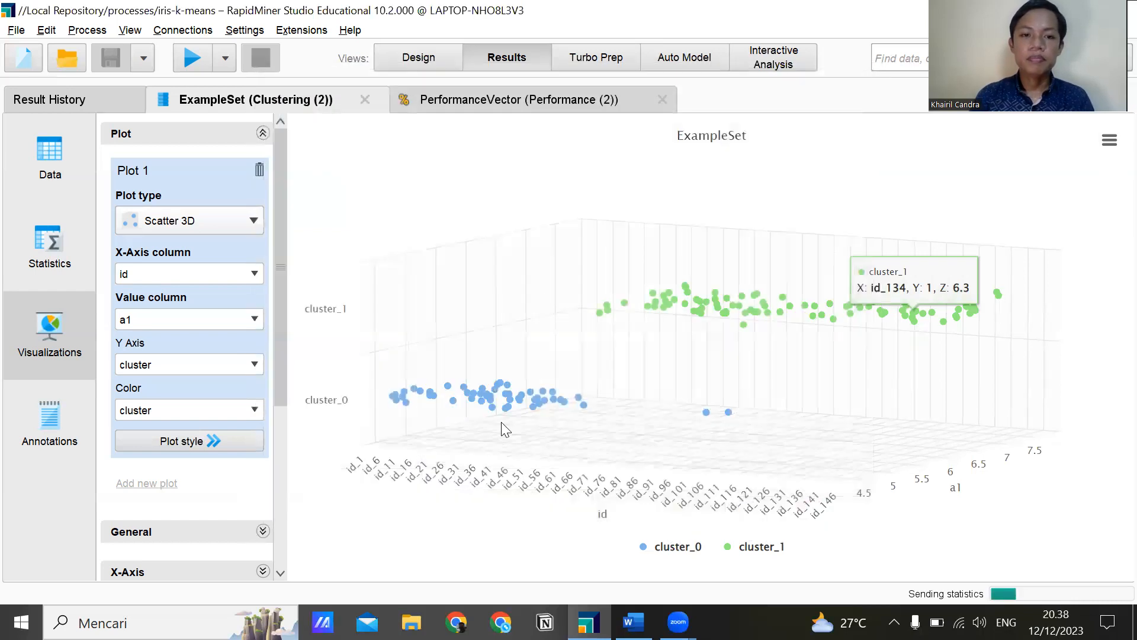
Open the iris-k-medoids process from the repository and check the K-Medoids Davies Bouldin values in the Word table.
click(396, 66)
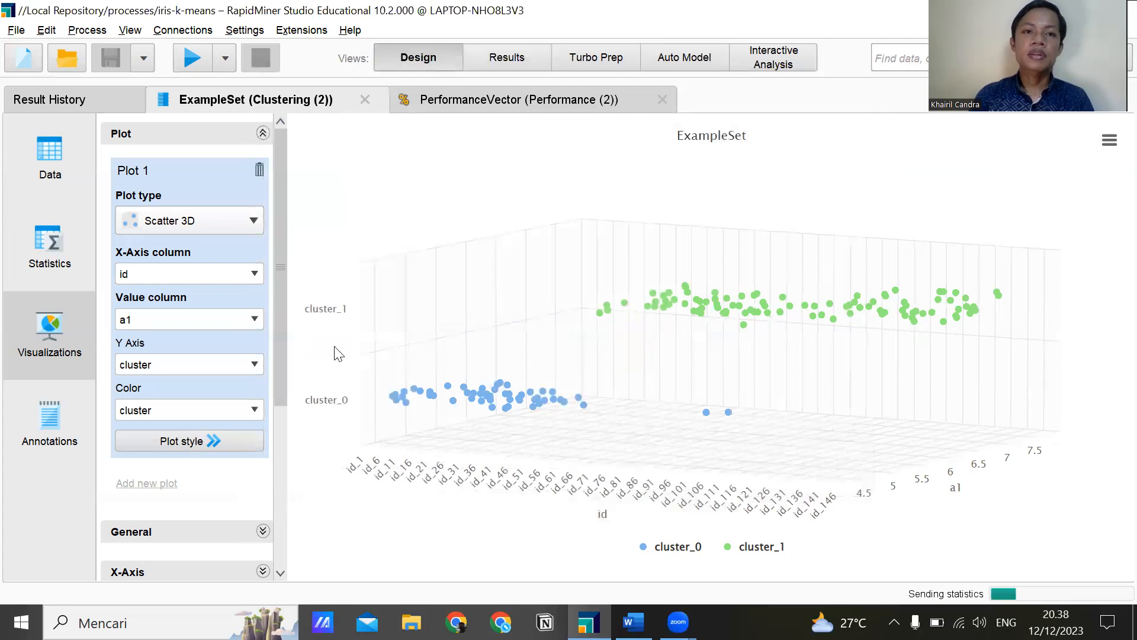
double_click(95, 252)
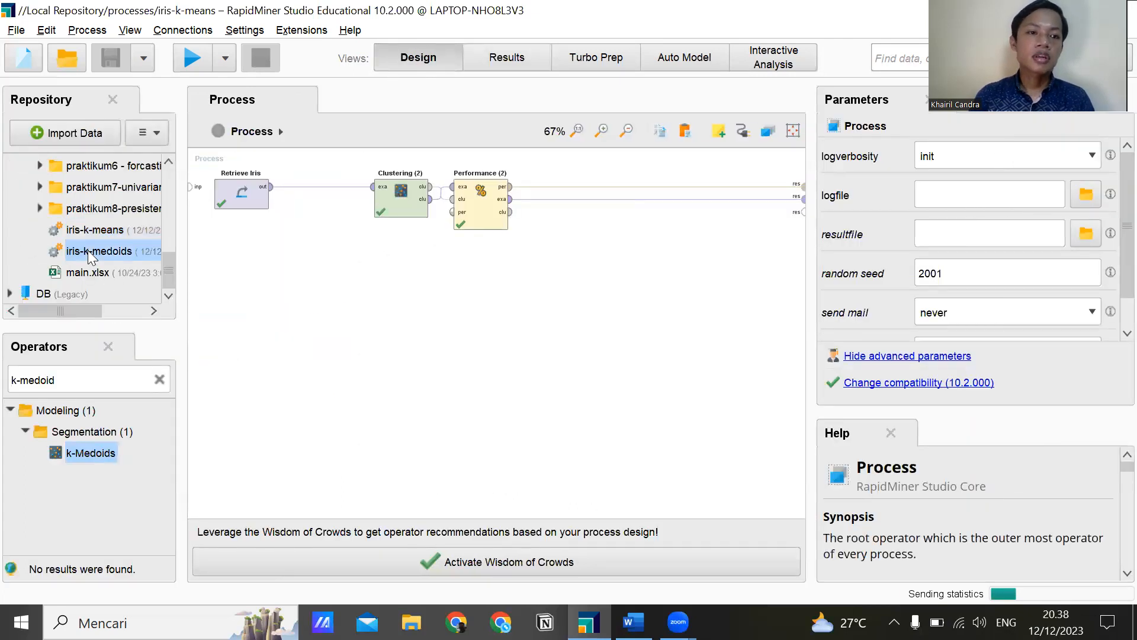
scroll(423, 349, down, 3)
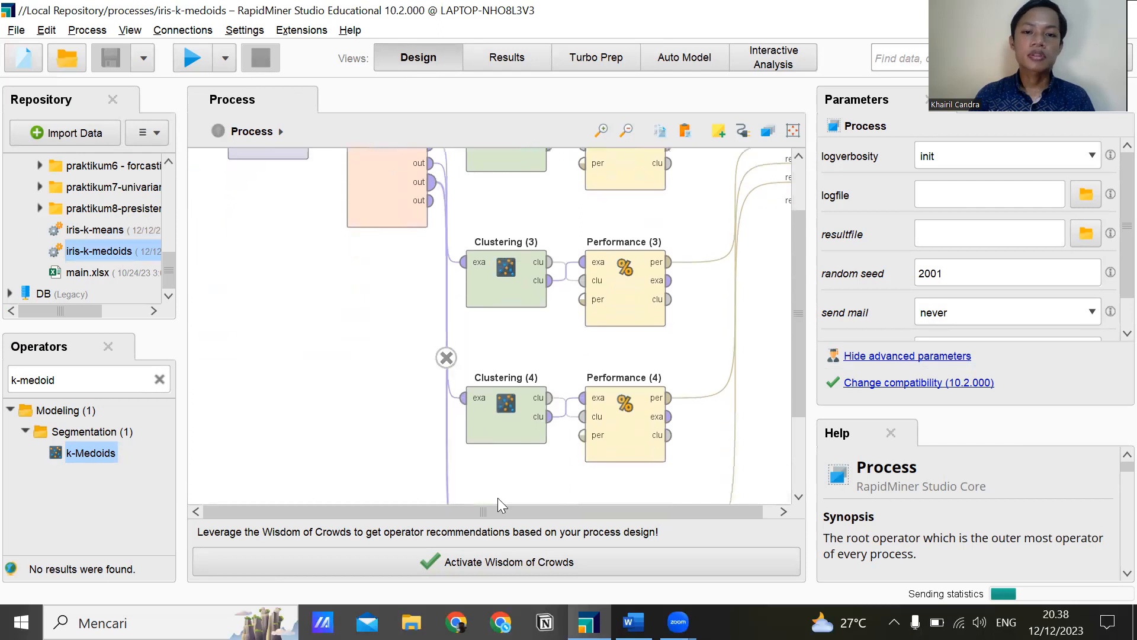
key(alt+Tab)
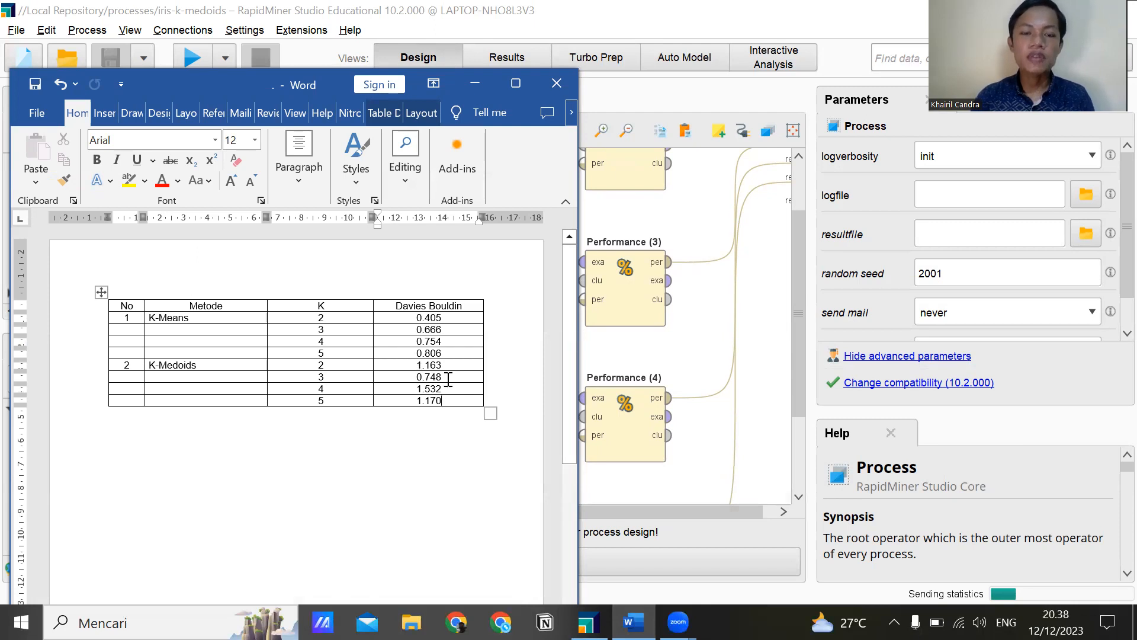
click(474, 83)
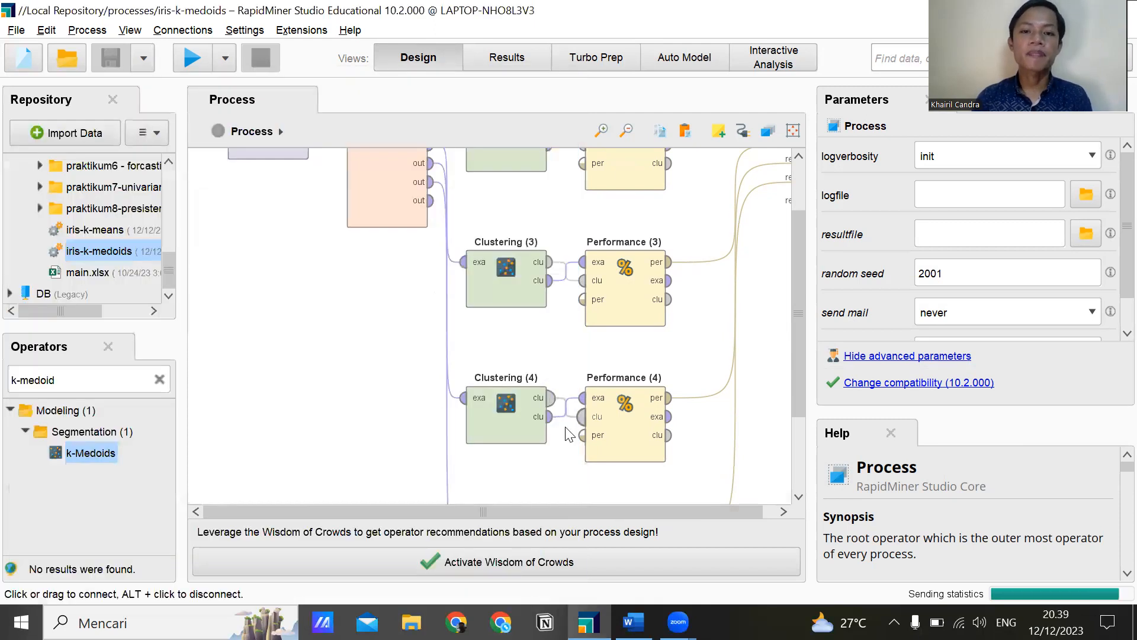
Delete the Clustering and Performance operators (4) and (5) from the iris-k-medoids process.
scroll(500, 444, down, 3)
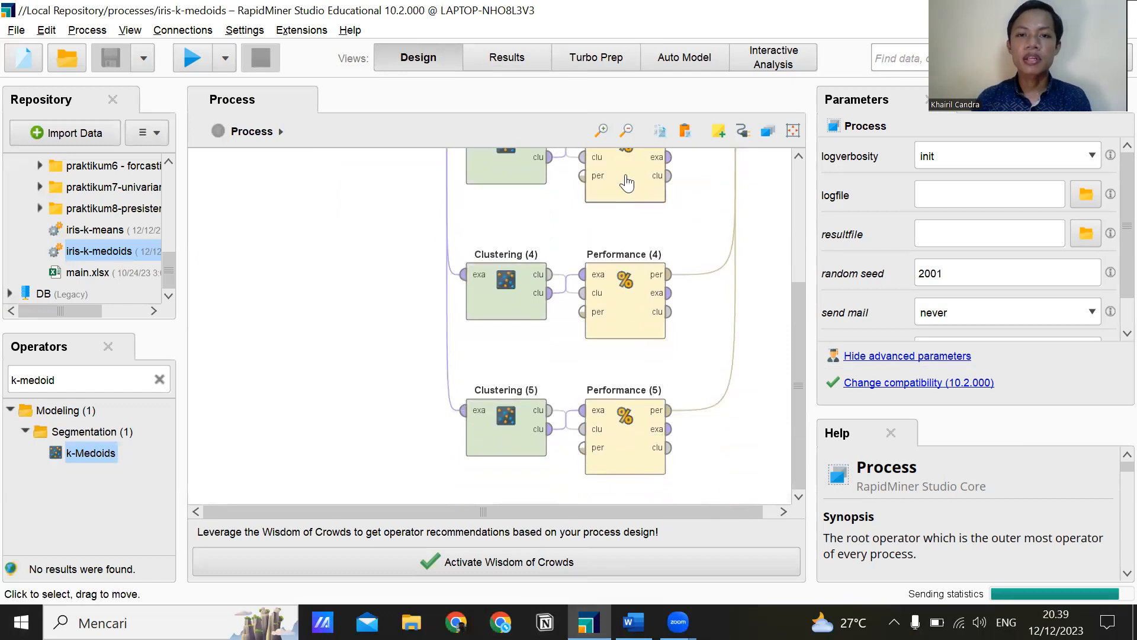
click(627, 131)
click(626, 130)
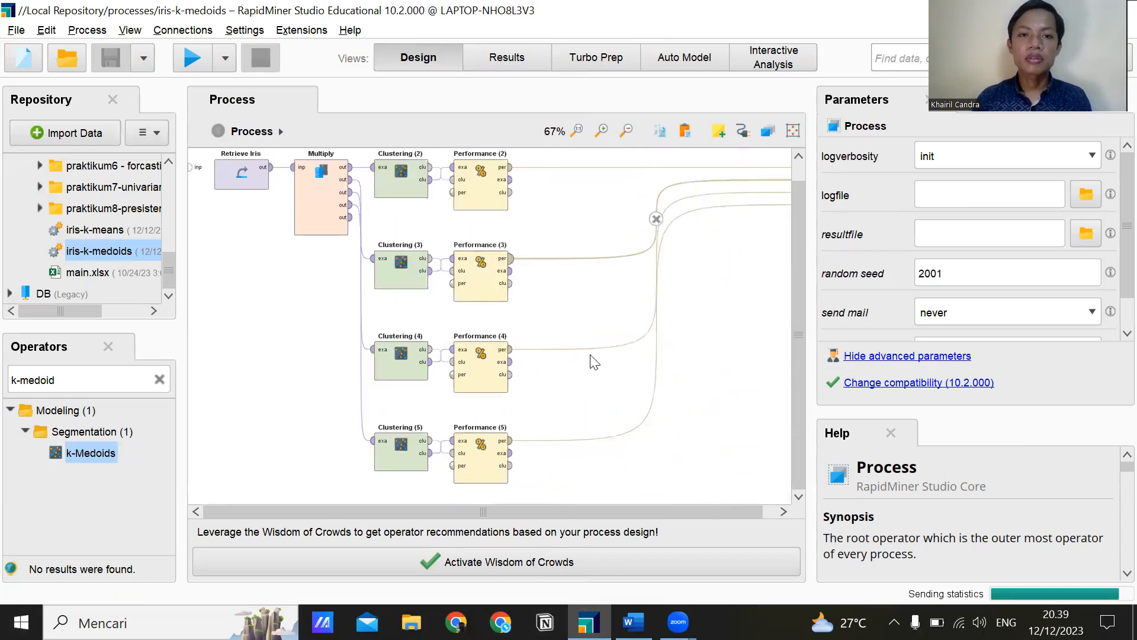
drag(561, 501, 316, 299)
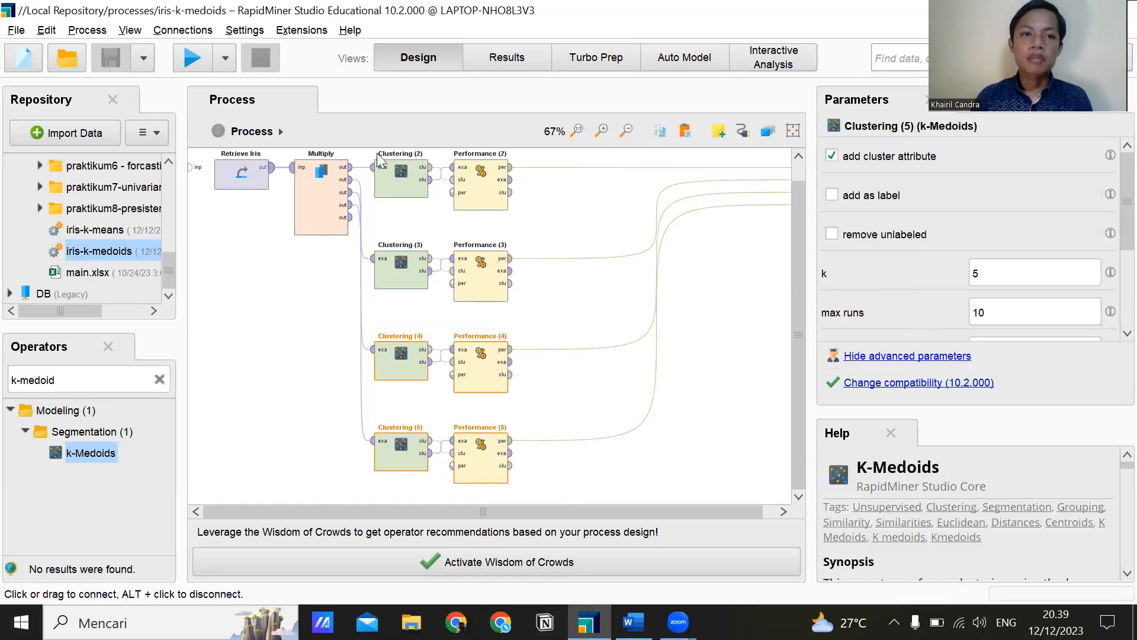
click(602, 130)
click(602, 130)
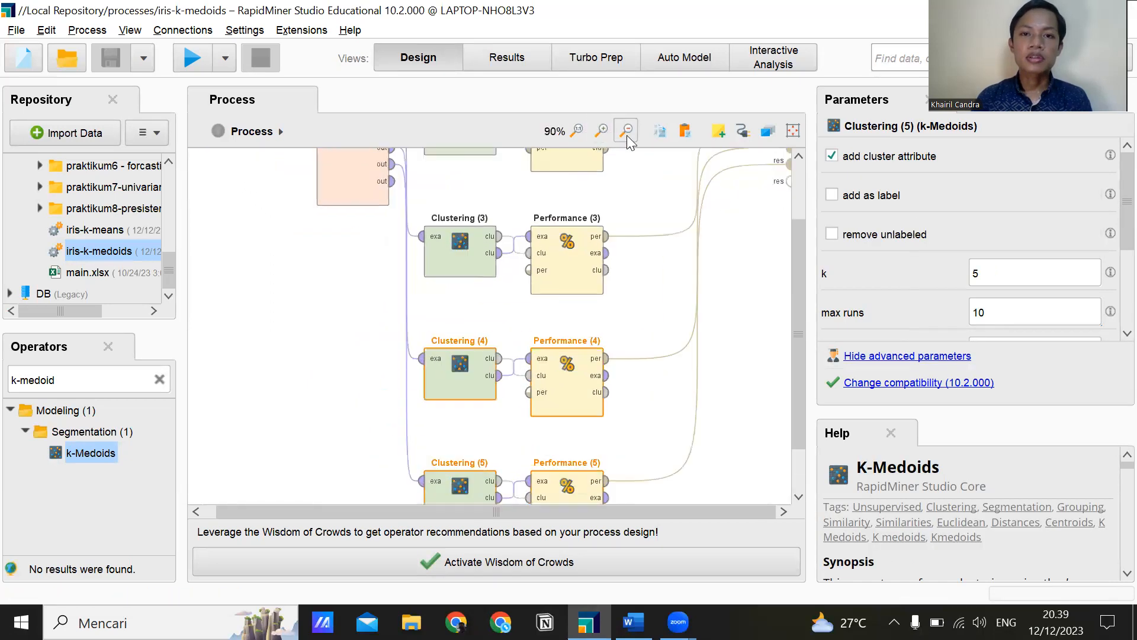
click(627, 131)
click(627, 131)
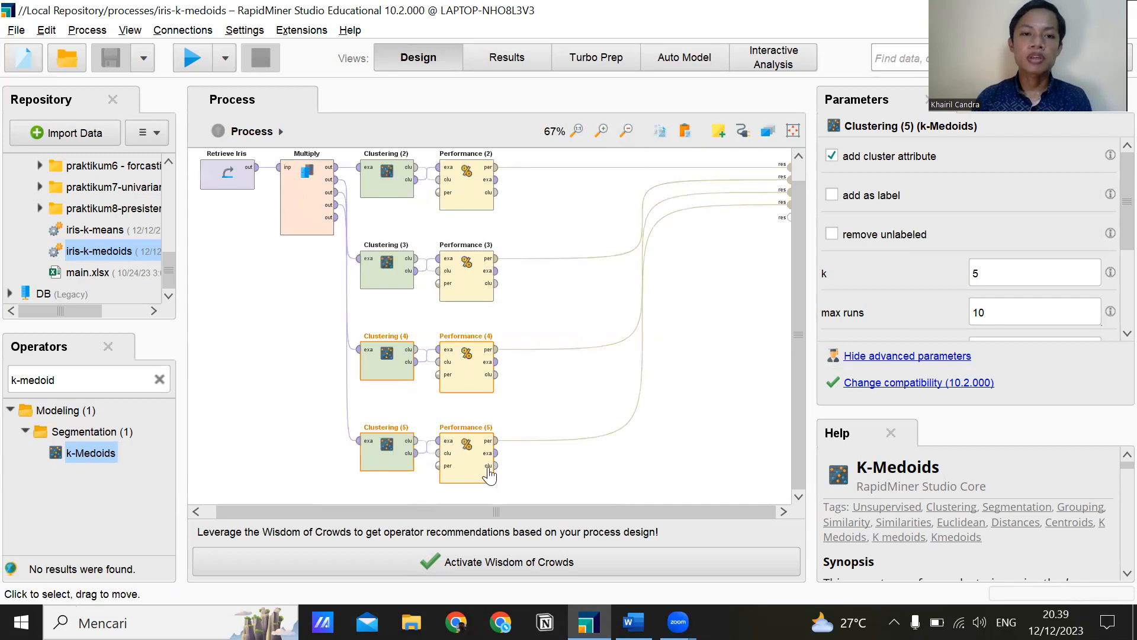
drag(525, 485, 299, 324)
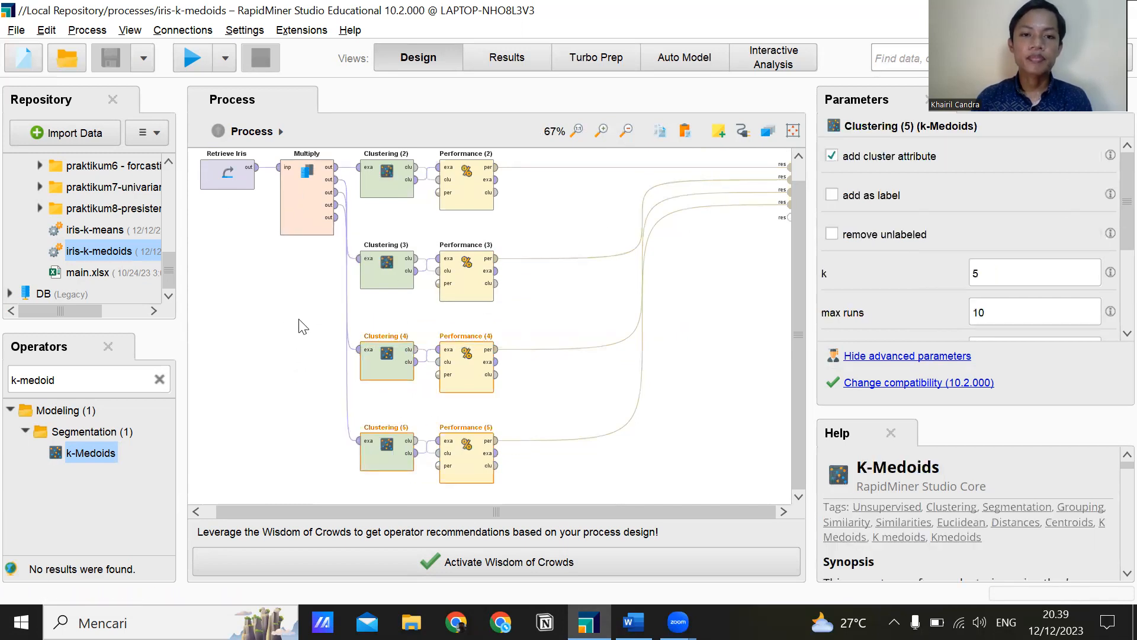
key(Delete)
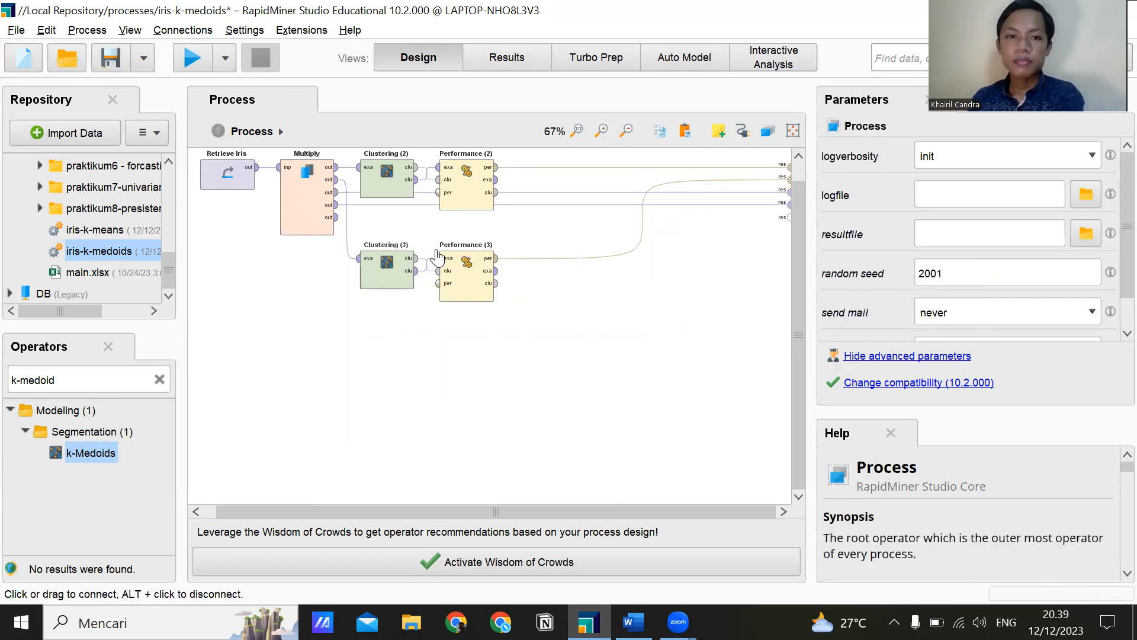
Delete the Performance (2), Clustering (2) and Multiply operators from the process.
right_click(471, 186)
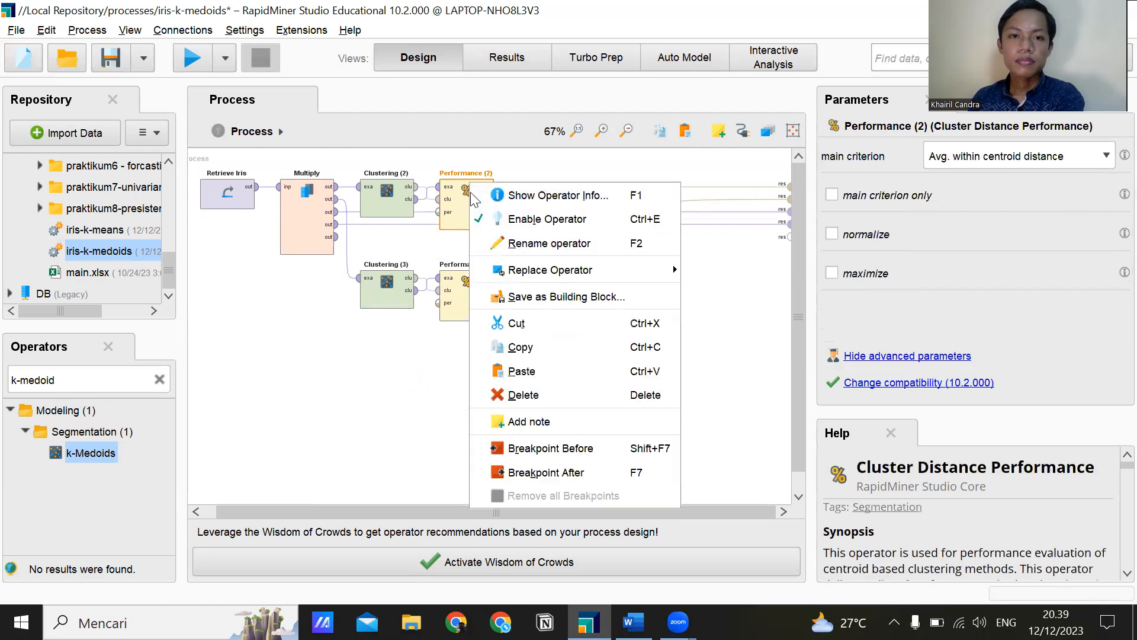
click(511, 394)
right_click(385, 194)
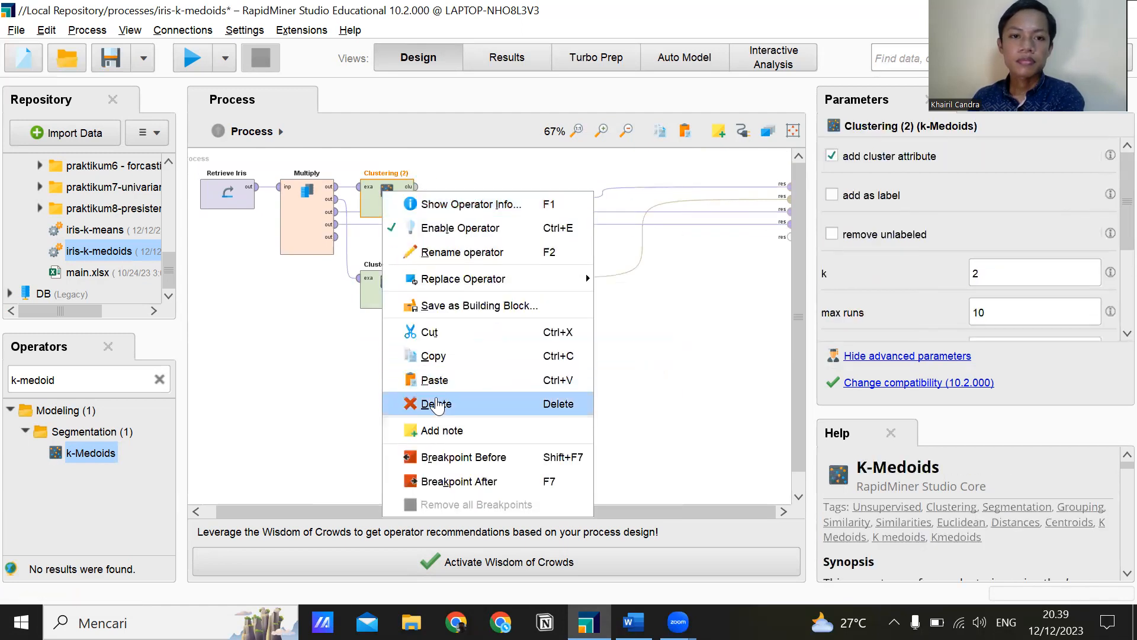
click(441, 404)
click(309, 231)
right_click(308, 226)
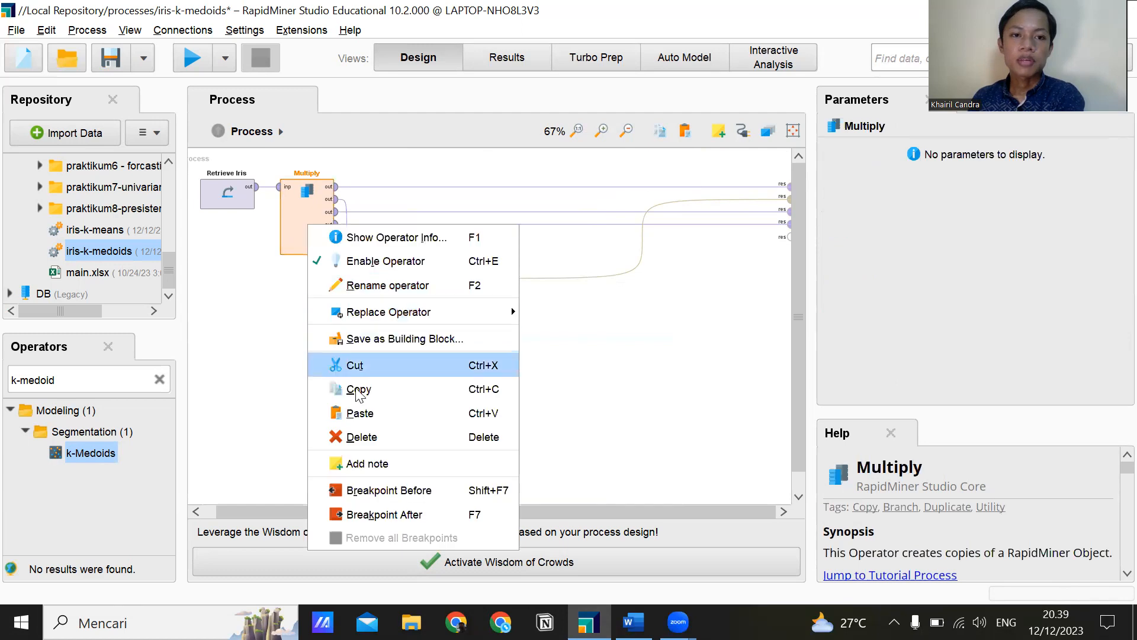
click(370, 439)
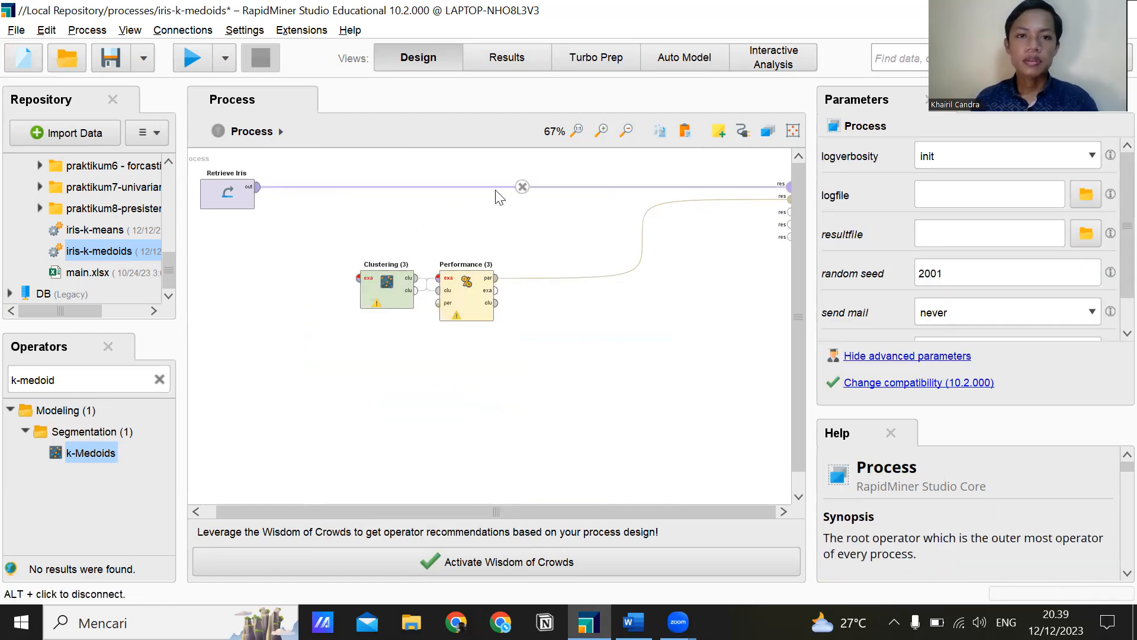
Disconnect Retrieve Iris from the result port and move Performance (3) and Clustering (3) up in line with Retrieve Iris.
alt+click(515, 187)
click(467, 305)
drag(466, 264, 466, 173)
click(392, 296)
drag(387, 290, 387, 196)
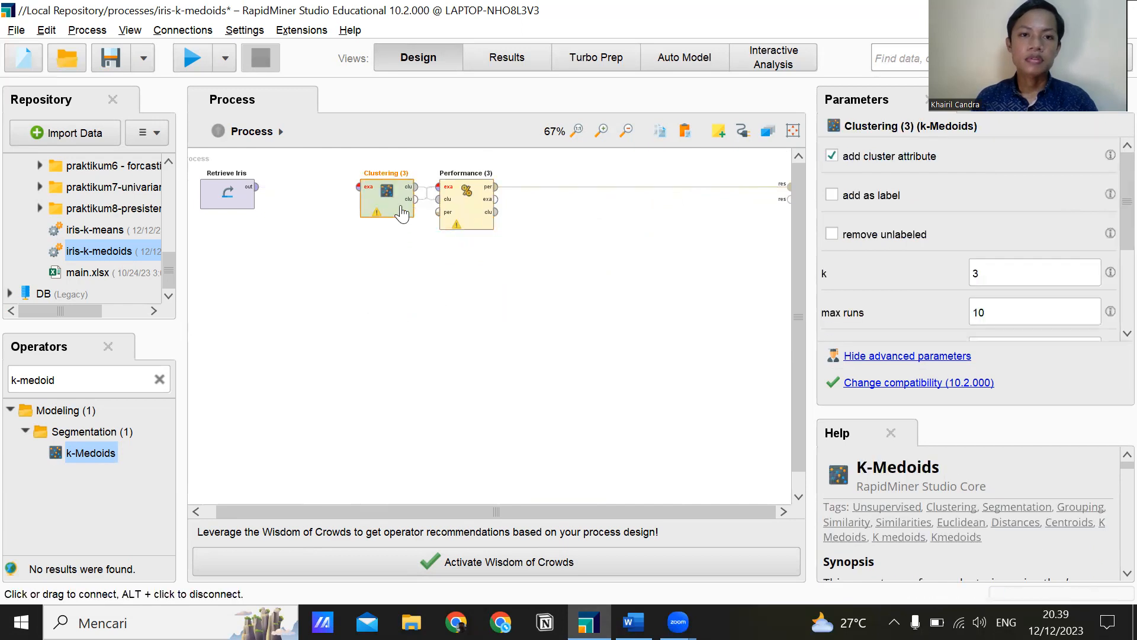
Connect the output of Retrieve Iris to the example set input of Clustering (3).
click(358, 188)
click(256, 187)
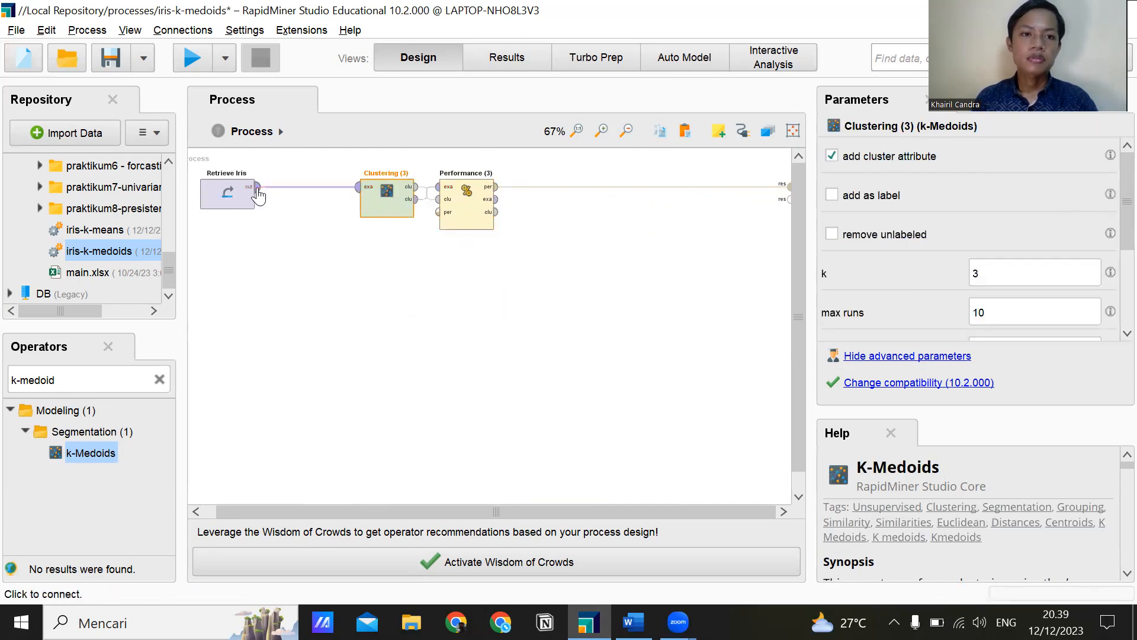
click(363, 307)
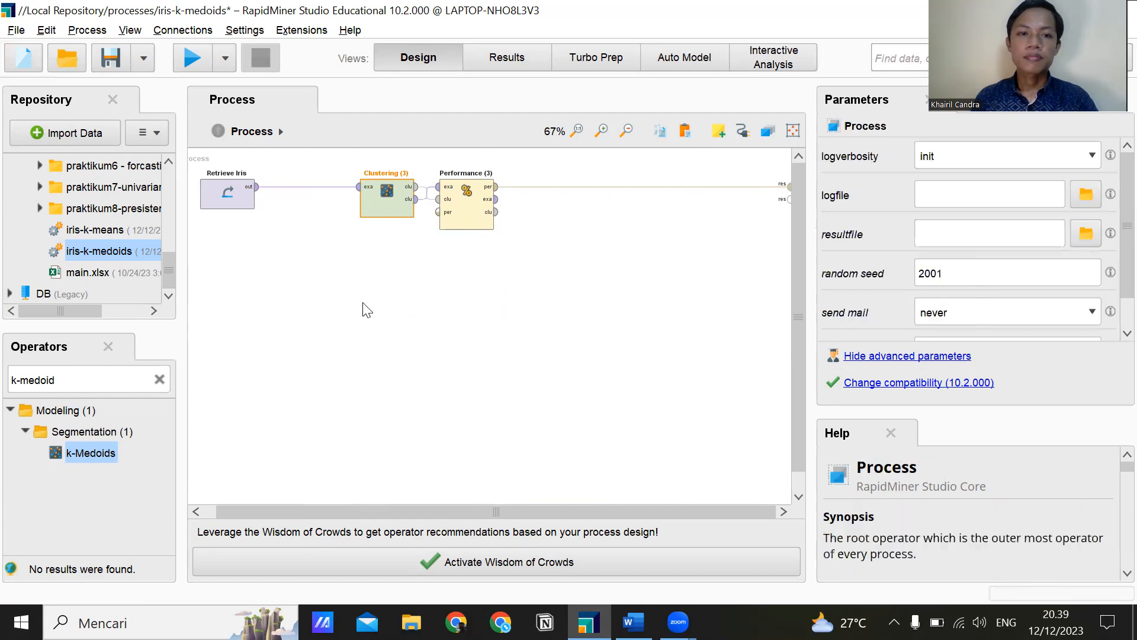
Connect the example set output of Performance (3) to the second result port and save the iris-k-medoids process.
click(496, 204)
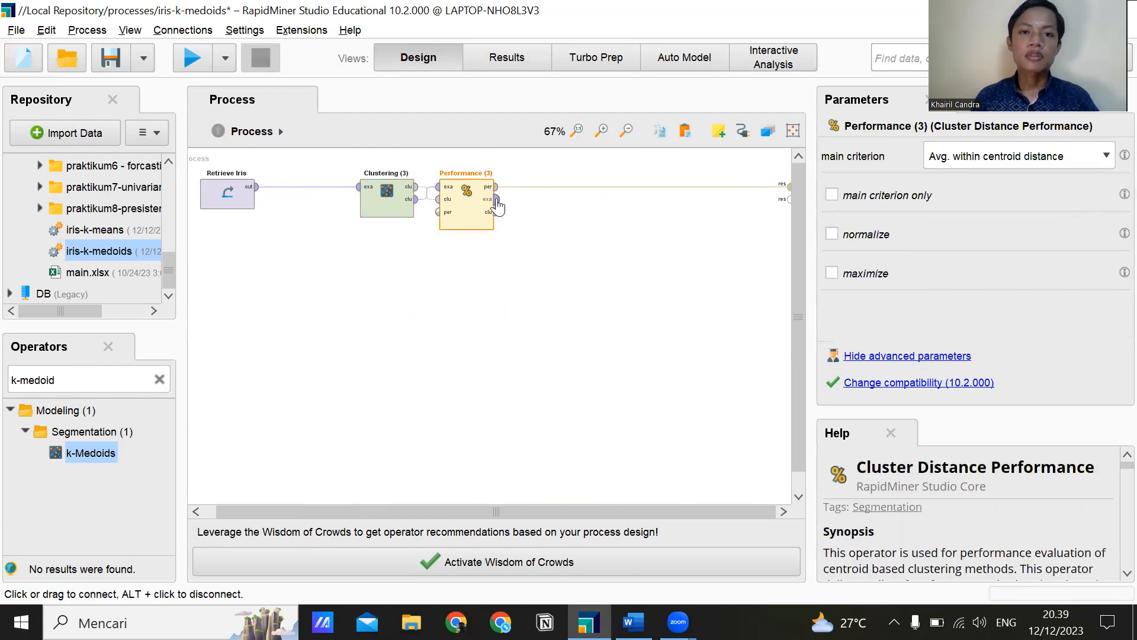
double_click(497, 200)
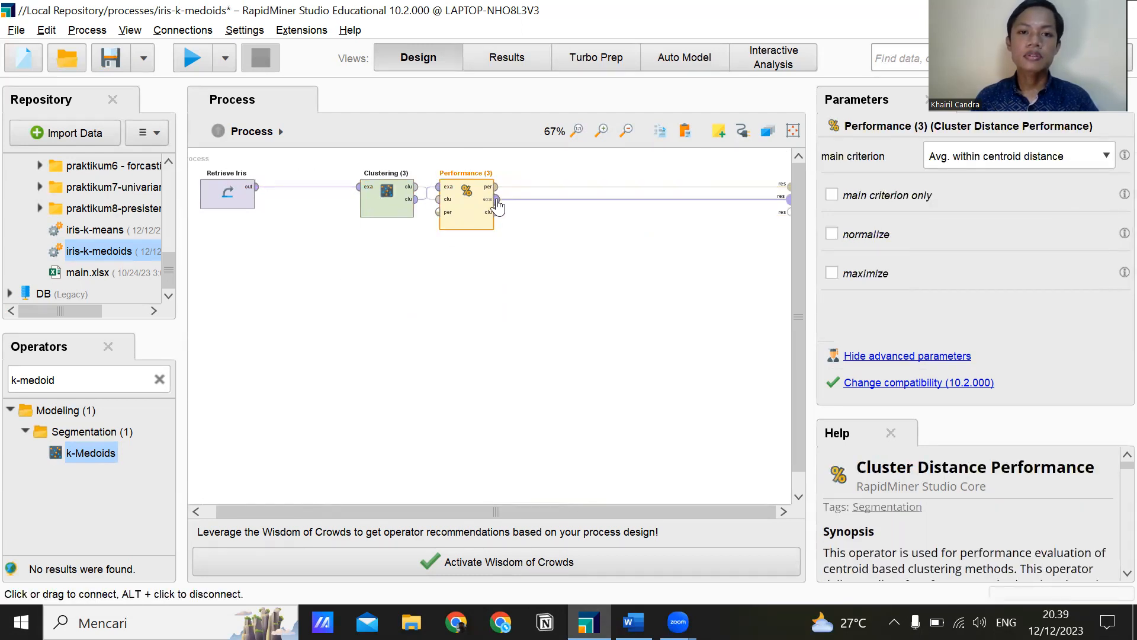
click(501, 280)
key(ctrl+s)
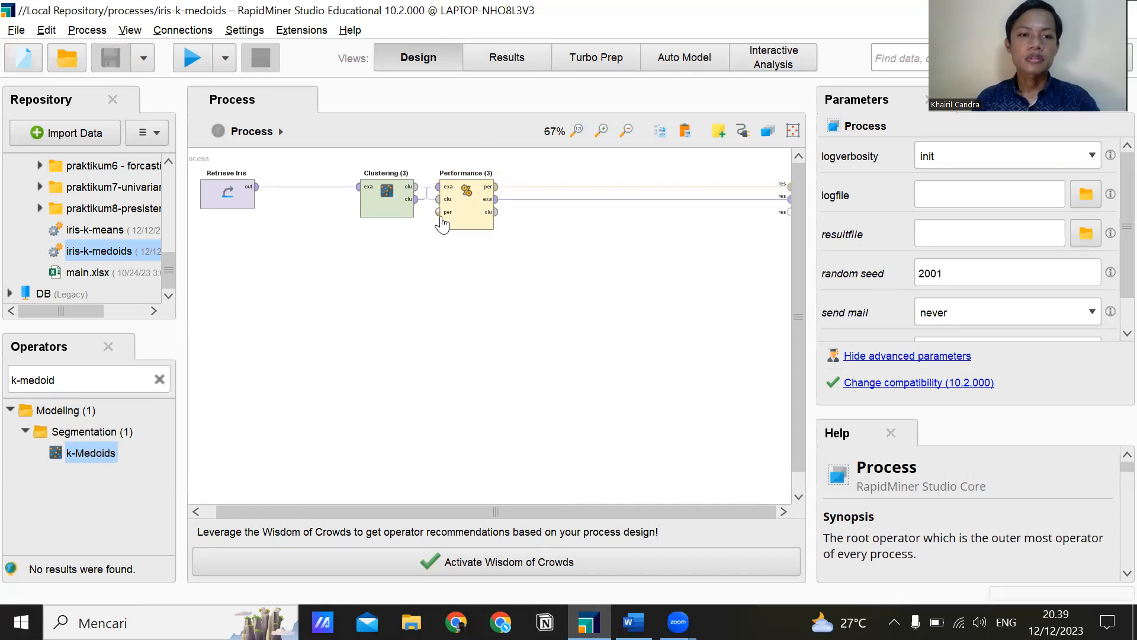
Run the iris-k-medoids process and show the visualization of the clustered example set.
click(190, 66)
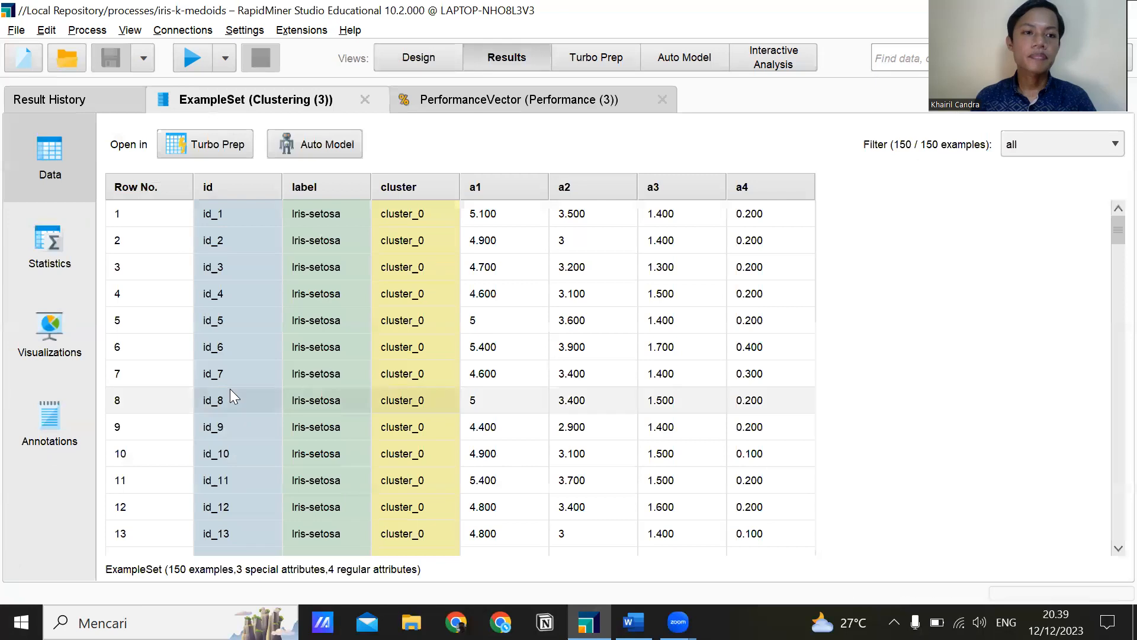
click(59, 351)
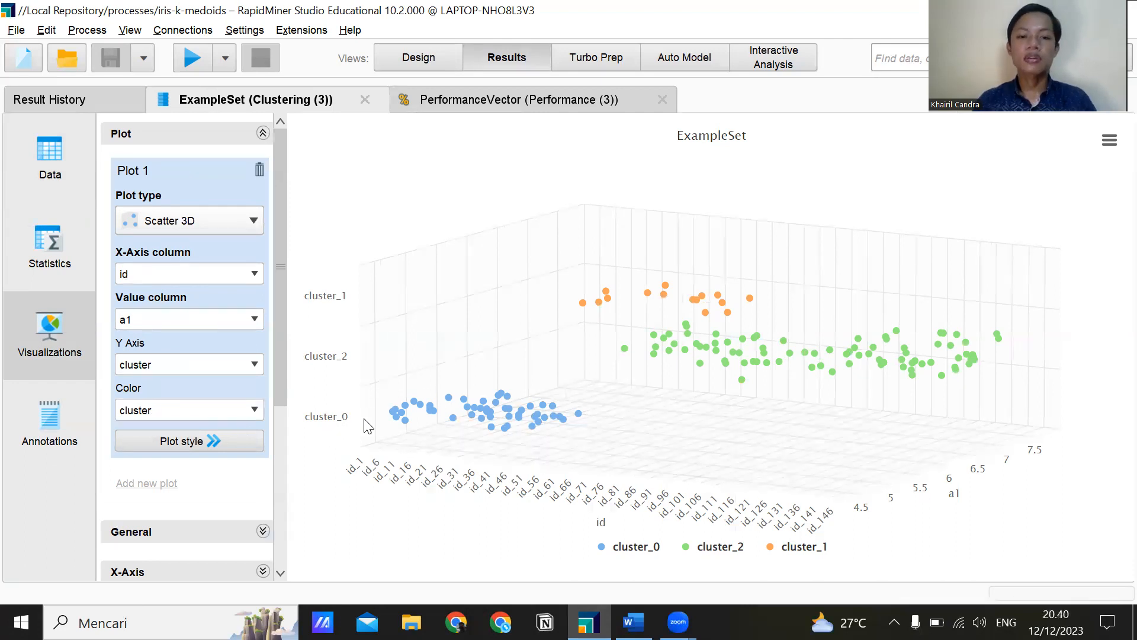
mouse_move(420, 418)
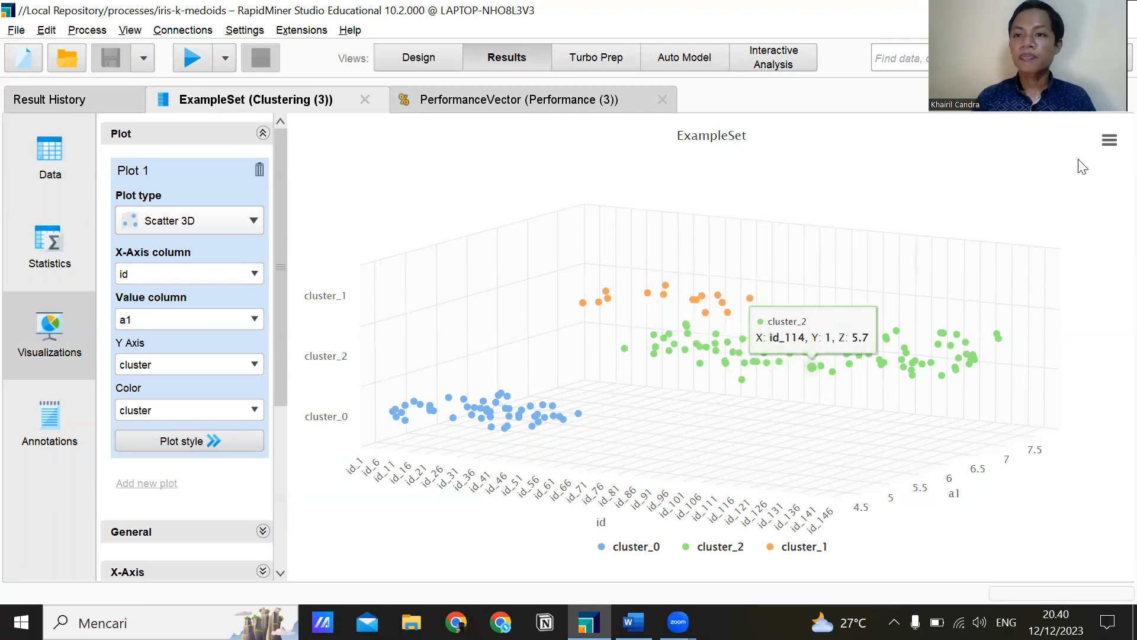
Export the 3D scatter chart as hasil-visualisasi-iris-k-medoids.pdf into the last-used processes folder, and return to the process design.
click(1106, 142)
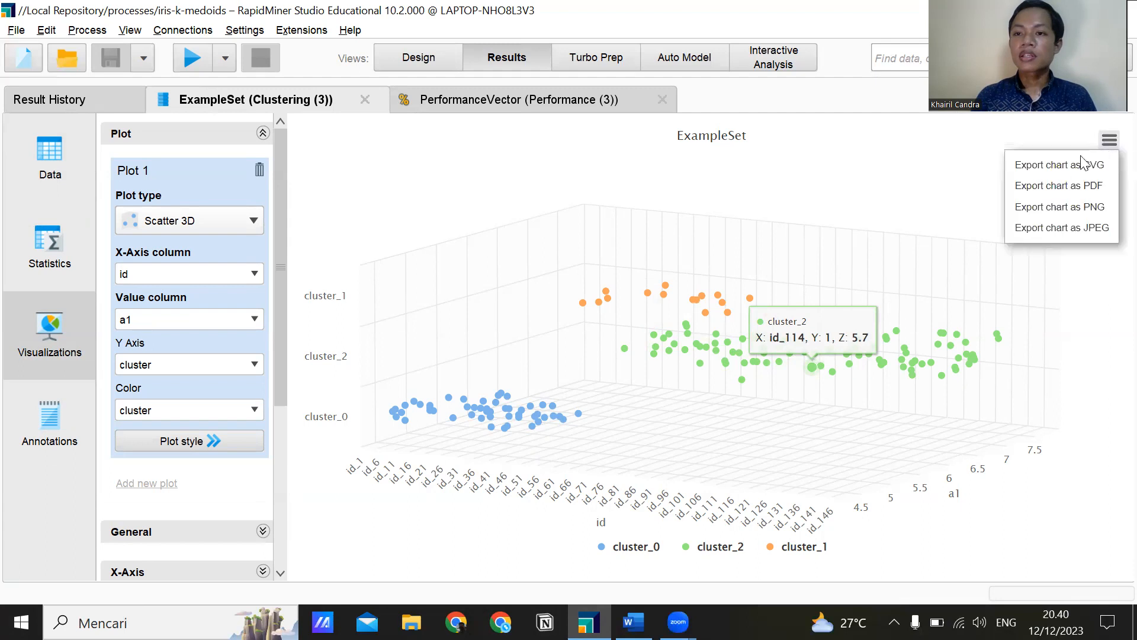
click(1059, 186)
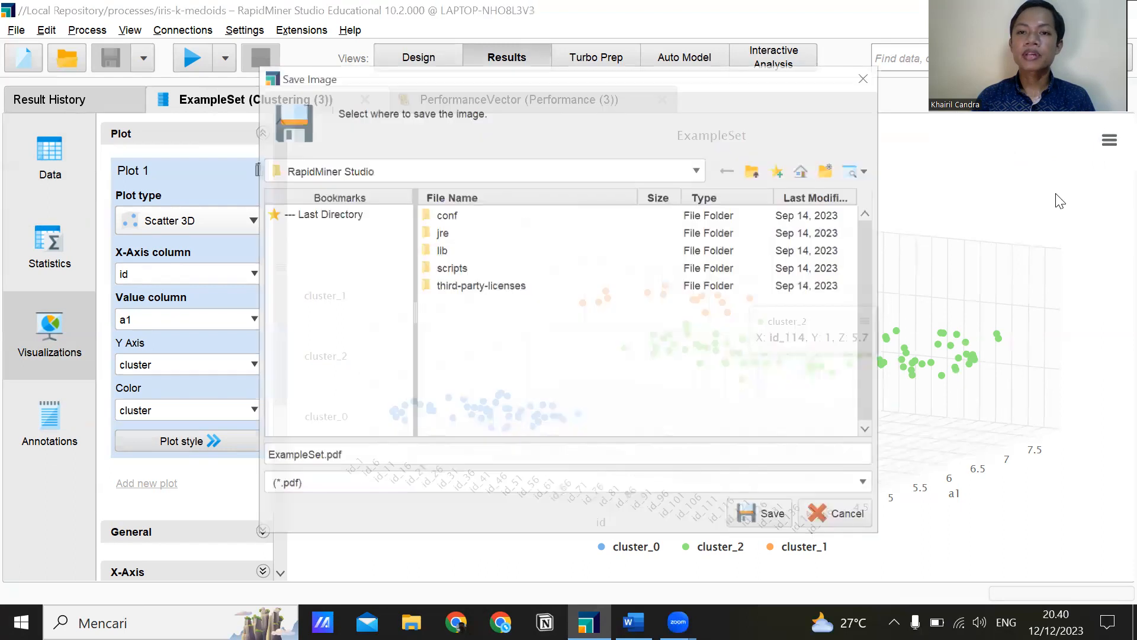
click(343, 215)
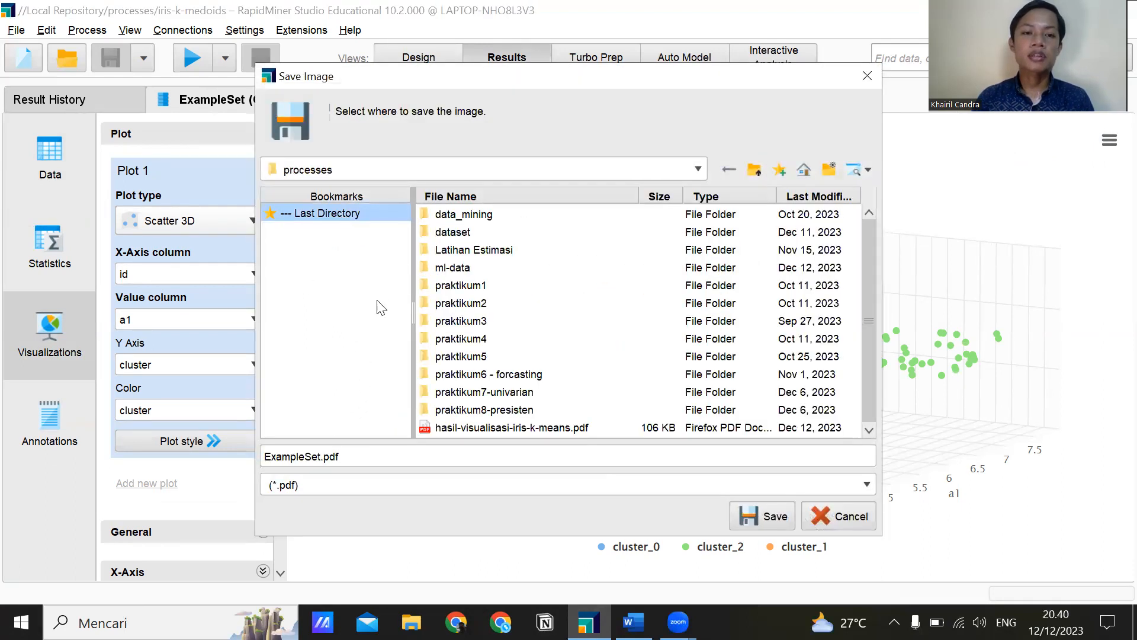
drag(321, 457, 263, 453)
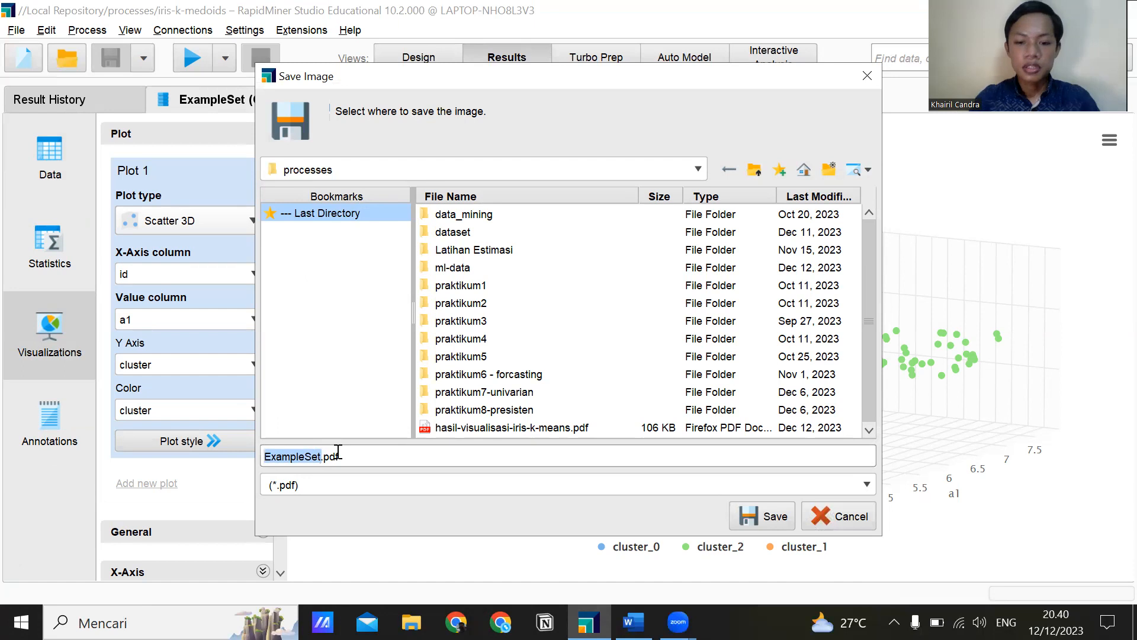
text(hasil-)
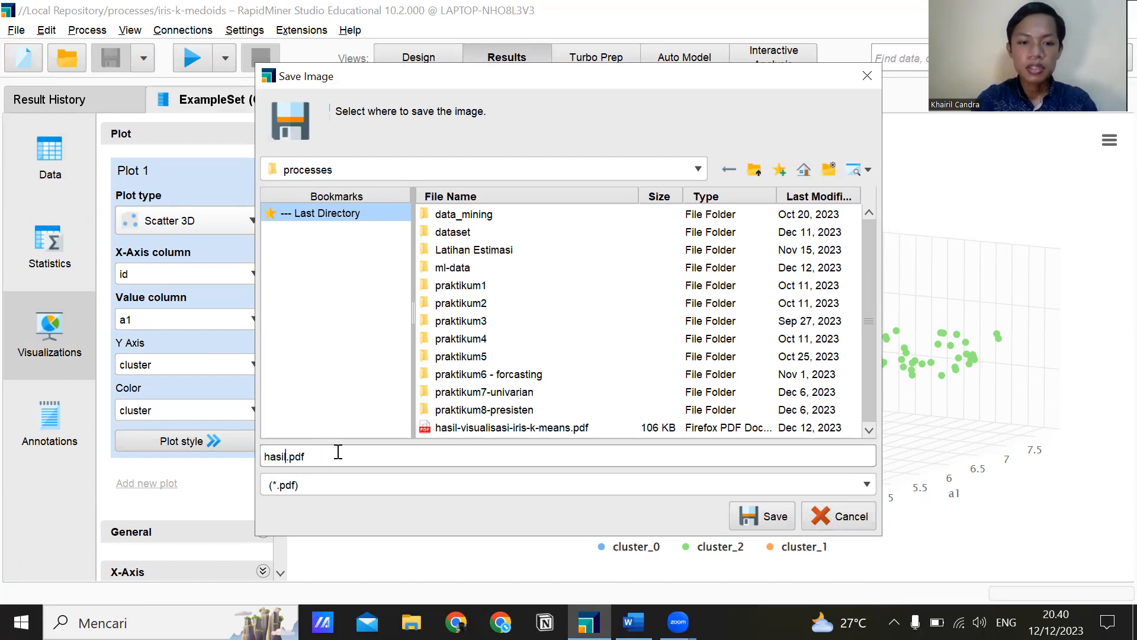
text(visualisas)
text(i)
text(-iris)
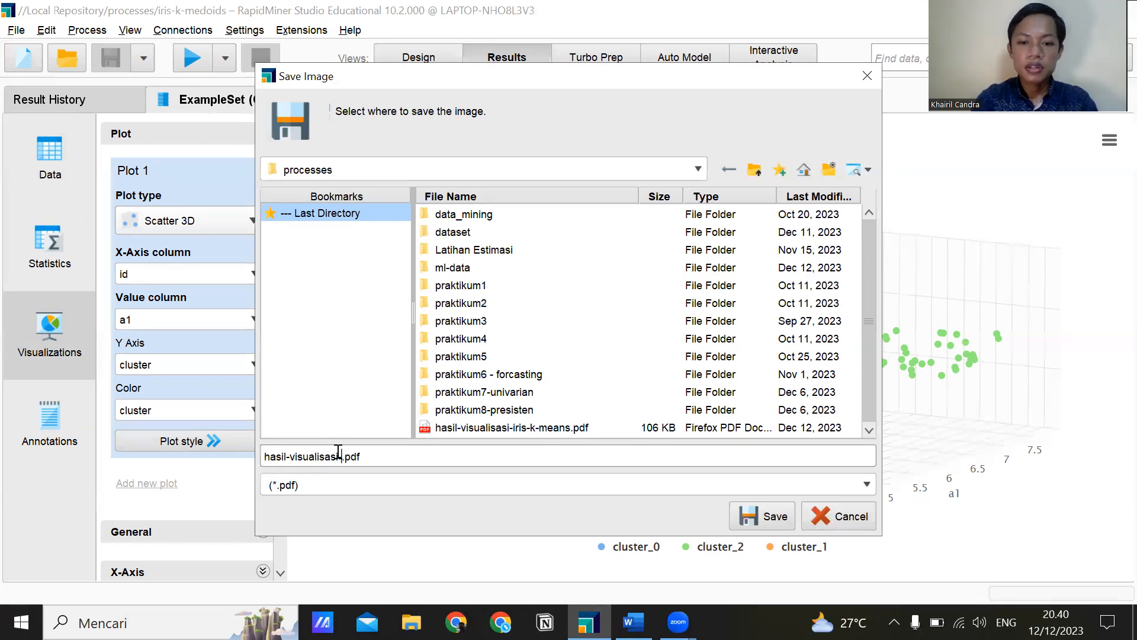
text(-k-)
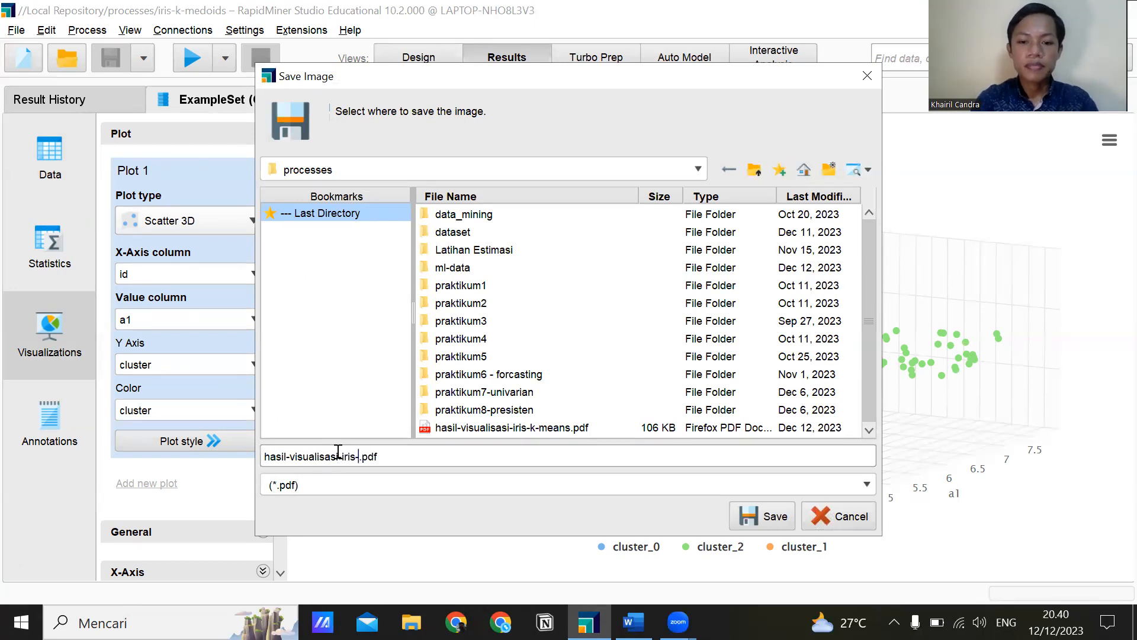
text(medoids)
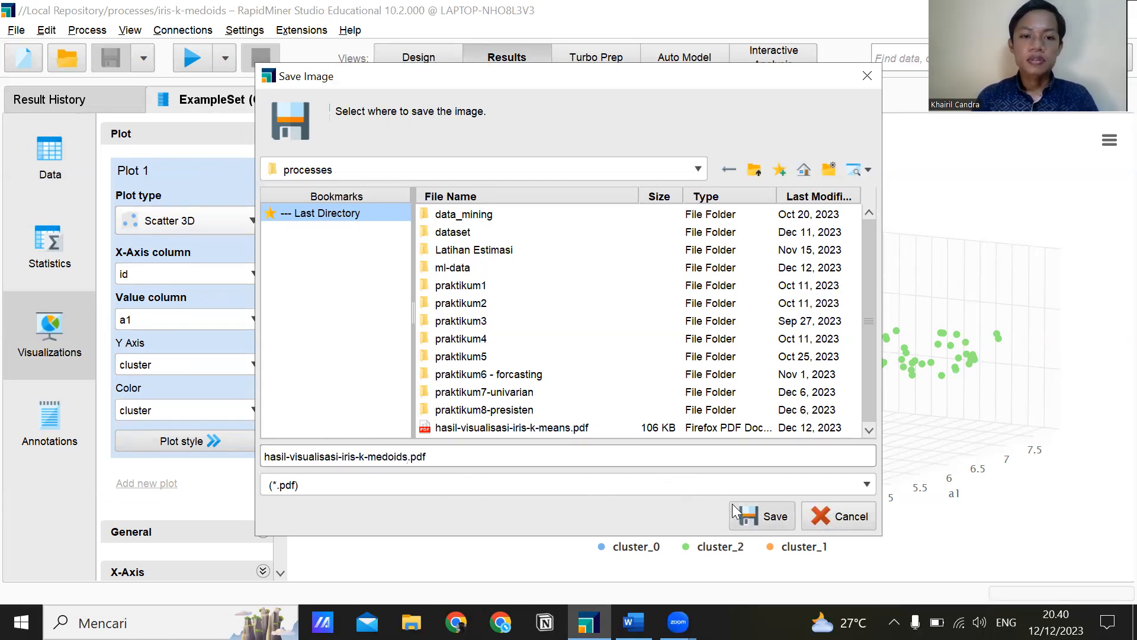
click(765, 517)
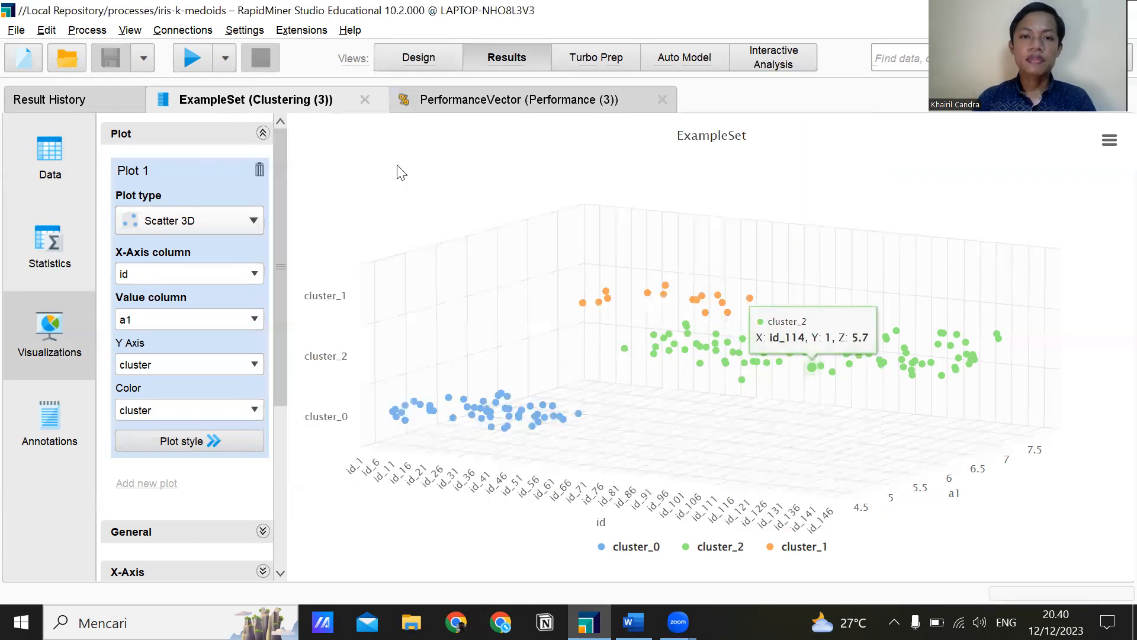
click(403, 61)
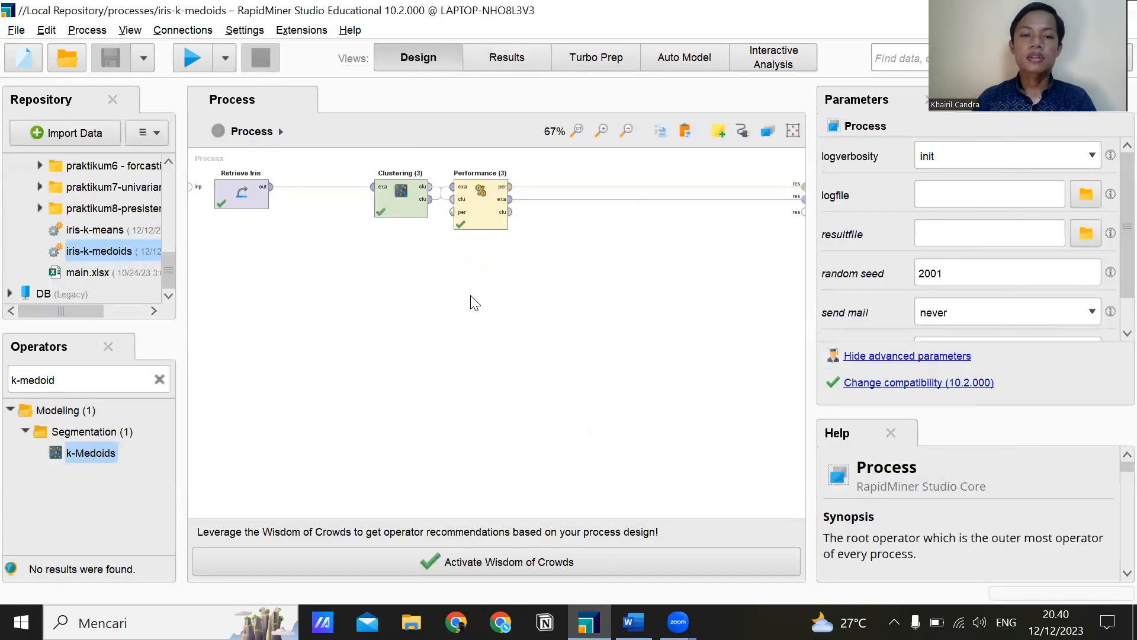